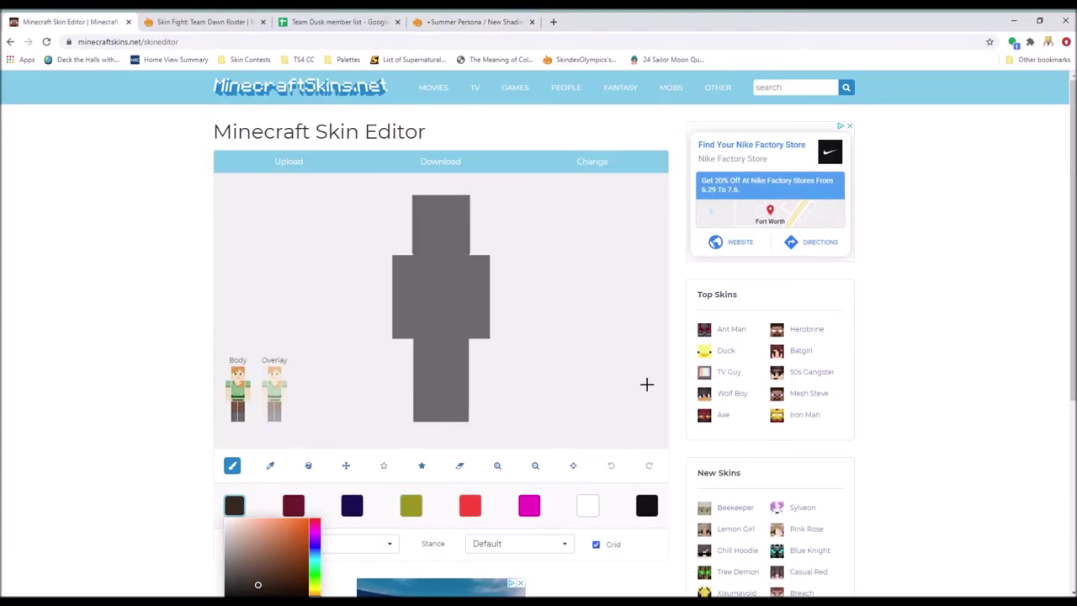
# Paint dark brown hair and black eyes on the face, undoing one stray stroke.
pyautogui.click(443, 238)
pyautogui.click(646, 505)
pyautogui.click(455, 236)
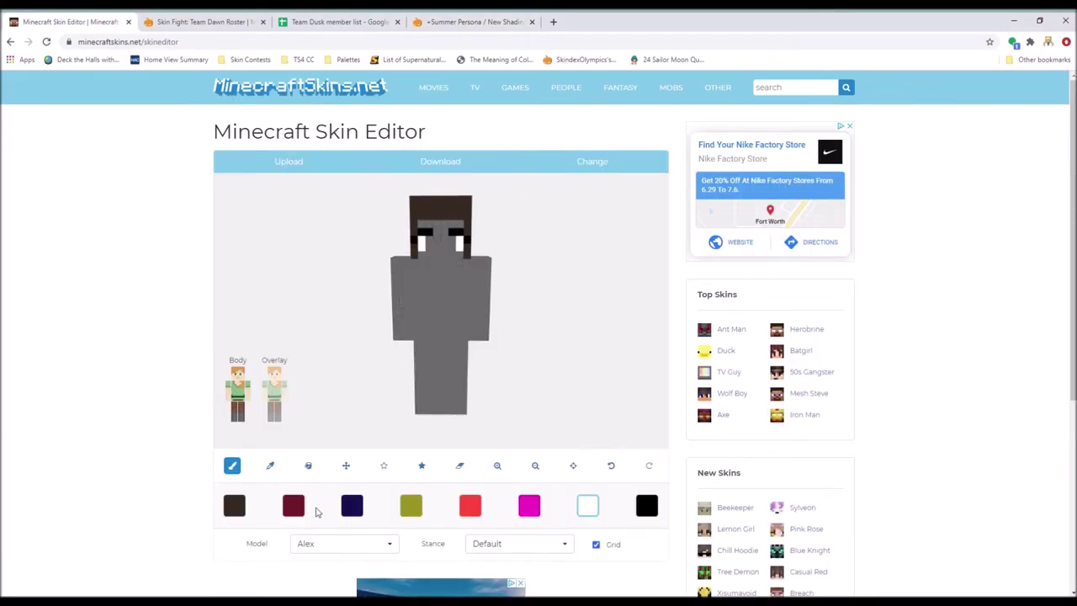
pyautogui.click(234, 505)
pyautogui.click(422, 263)
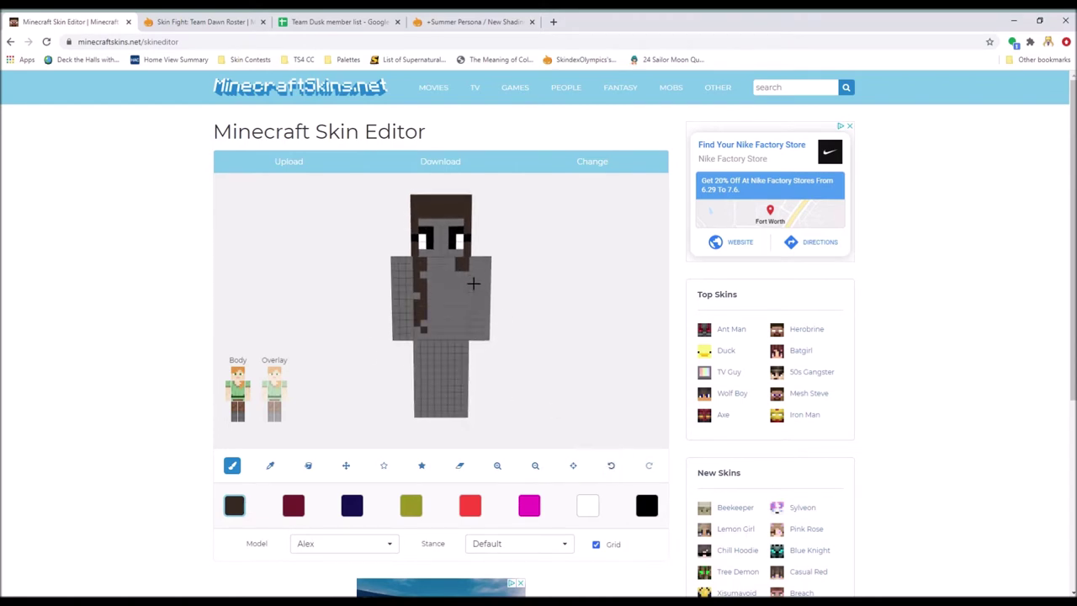
pyautogui.click(610, 465)
# Paint a maroon shirt across the torso and navy shorts on the lower torso.
pyautogui.click(293, 504)
pyautogui.moveTo(397, 264); pyautogui.dragTo(407, 287)
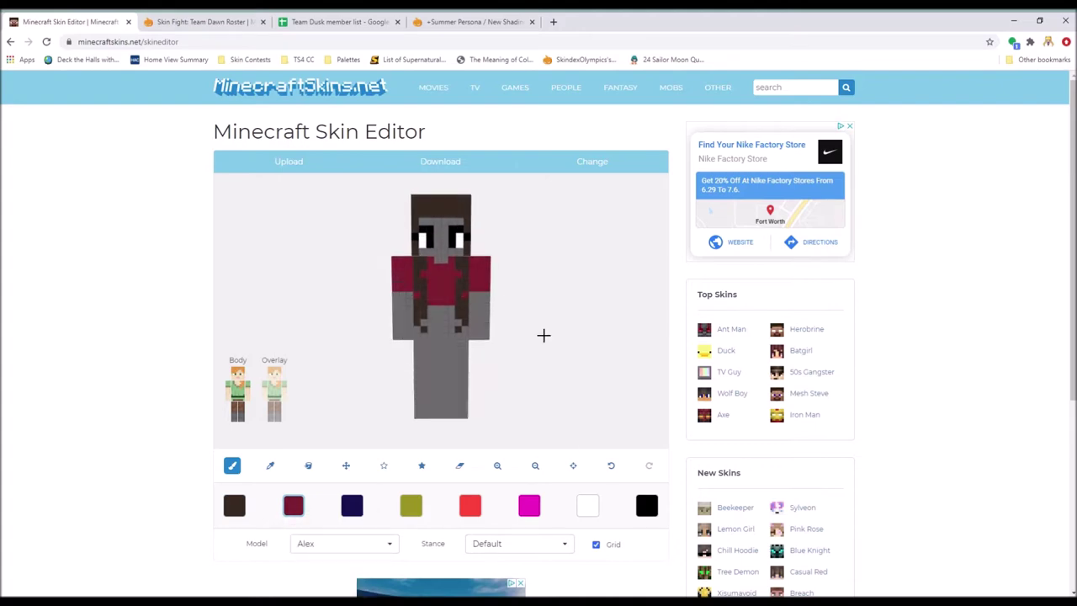
pyautogui.click(352, 504)
pyautogui.moveTo(425, 323); pyautogui.dragTo(460, 345)
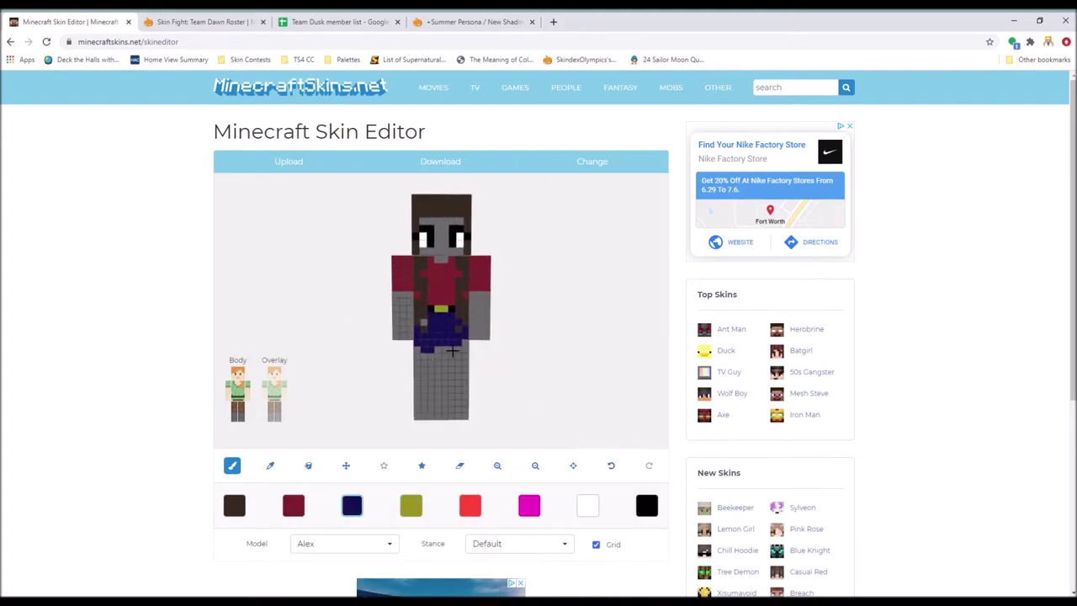
# Set a palette colour to gold and undo the stray marks on the leg.
pyautogui.click(293, 504)
pyautogui.moveTo(475, 433); pyautogui.dragTo(430, 444)
pyautogui.scroll(-1, 430, 444)
pyautogui.click(444, 348)
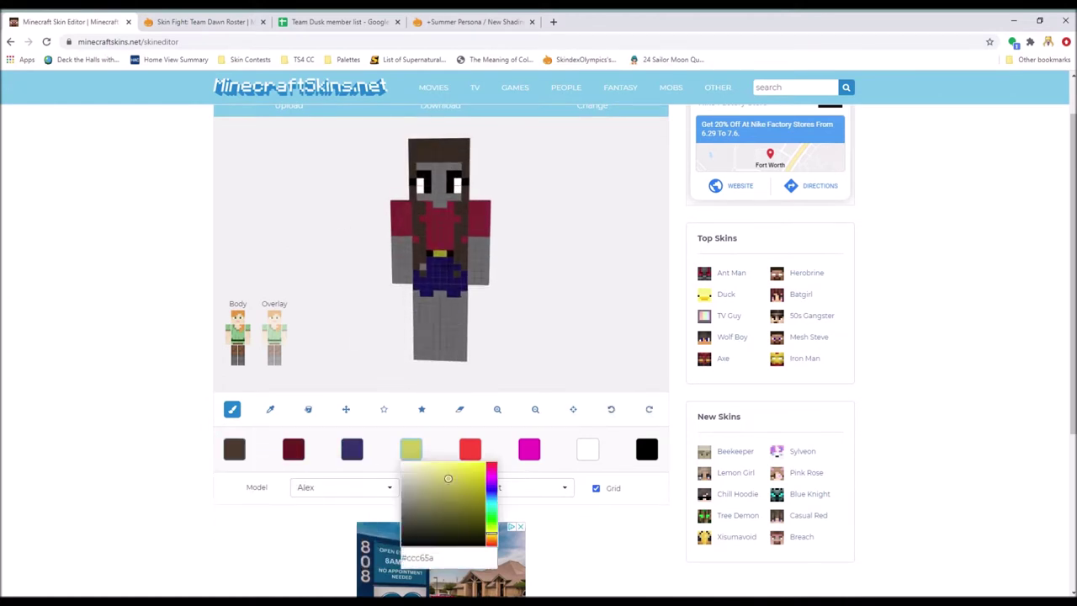
pyautogui.click(352, 448)
pyautogui.click(269, 409)
pyautogui.click(623, 410)
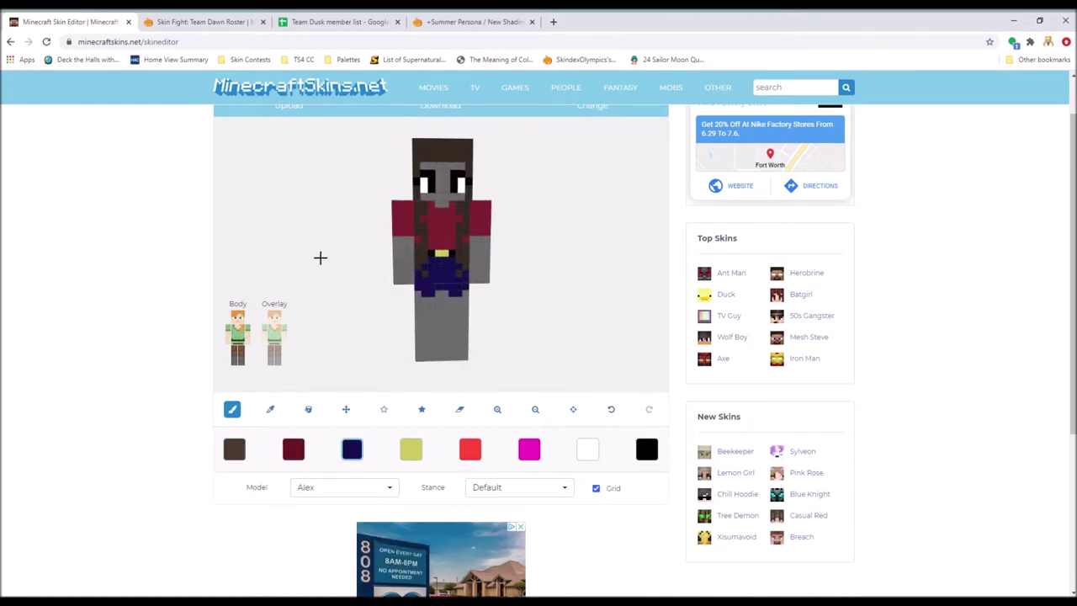
# Add dark brown to the palette and paint a gold belt at the waist.
pyautogui.click(470, 448)
pyautogui.scroll(-1, 469, 448)
pyautogui.scroll(1, 469, 404)
pyautogui.click(411, 448)
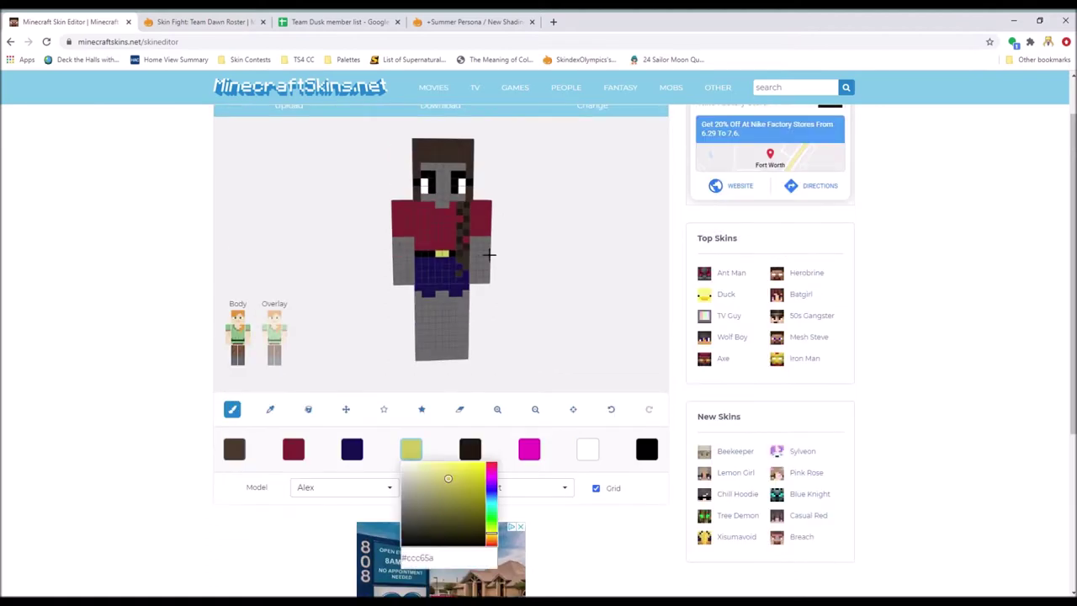
pyautogui.click(462, 262)
# Add grey to the palette, then paint a dark eye pixel and brown hair down the back.
pyautogui.click(351, 452)
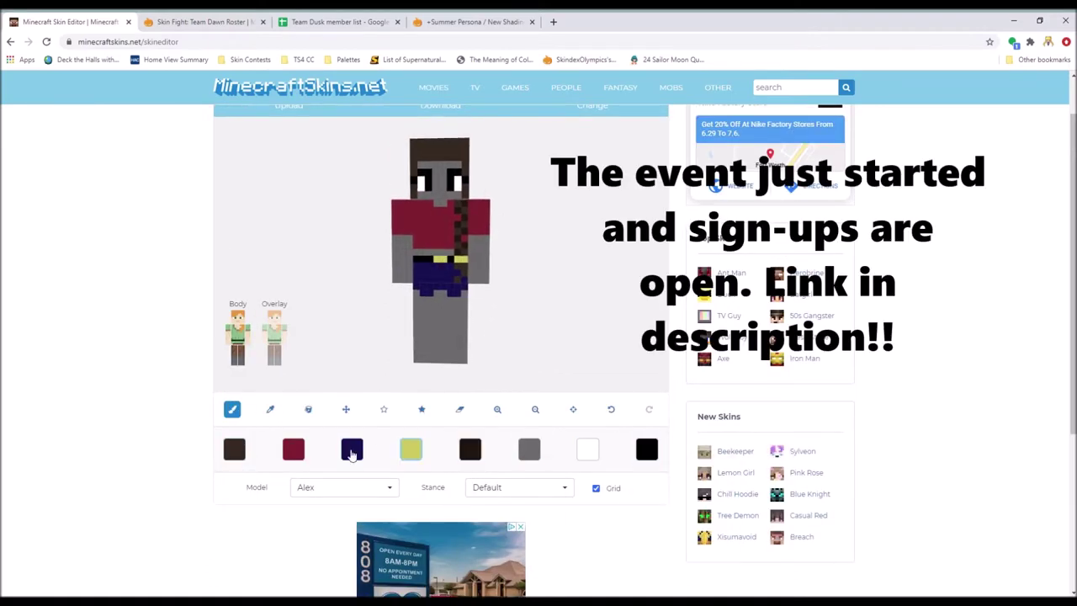
pyautogui.click(234, 448)
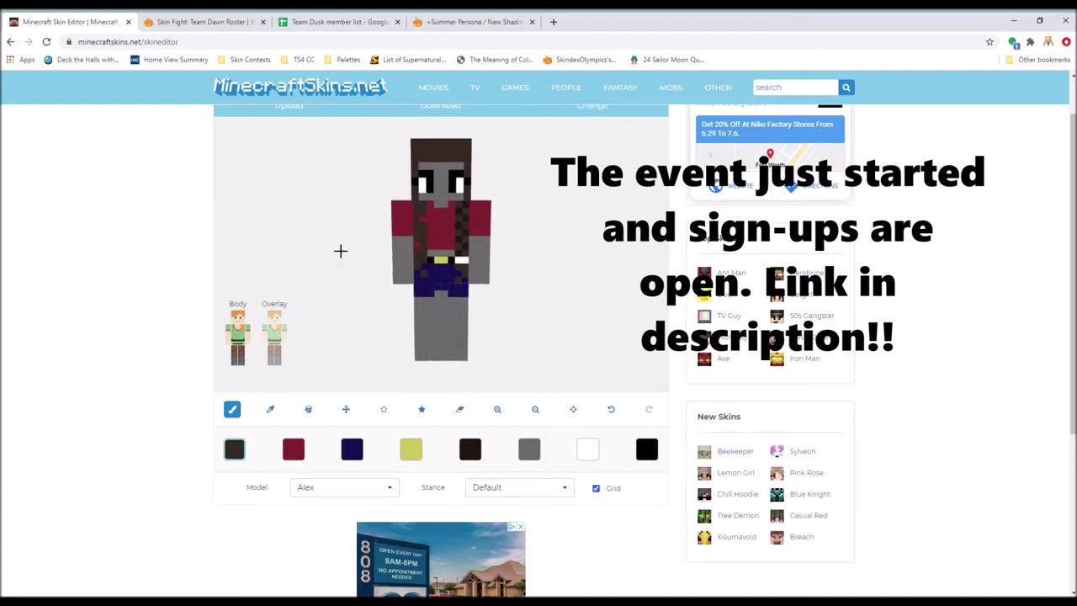
pyautogui.moveTo(442, 295); pyautogui.dragTo(474, 287)
pyautogui.scroll(1, 495, 279)
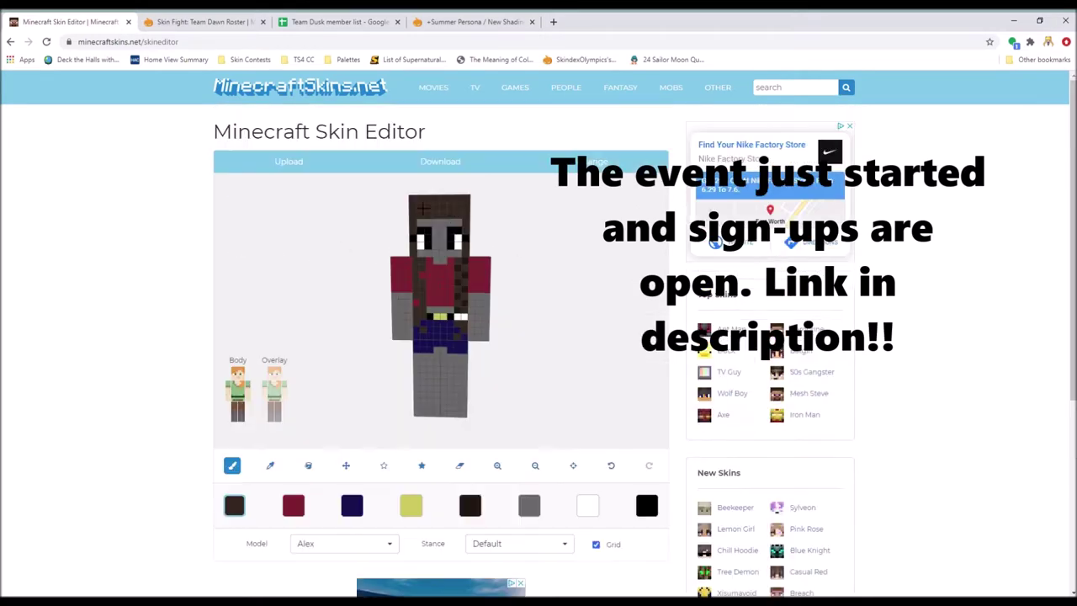
pyautogui.click(423, 241)
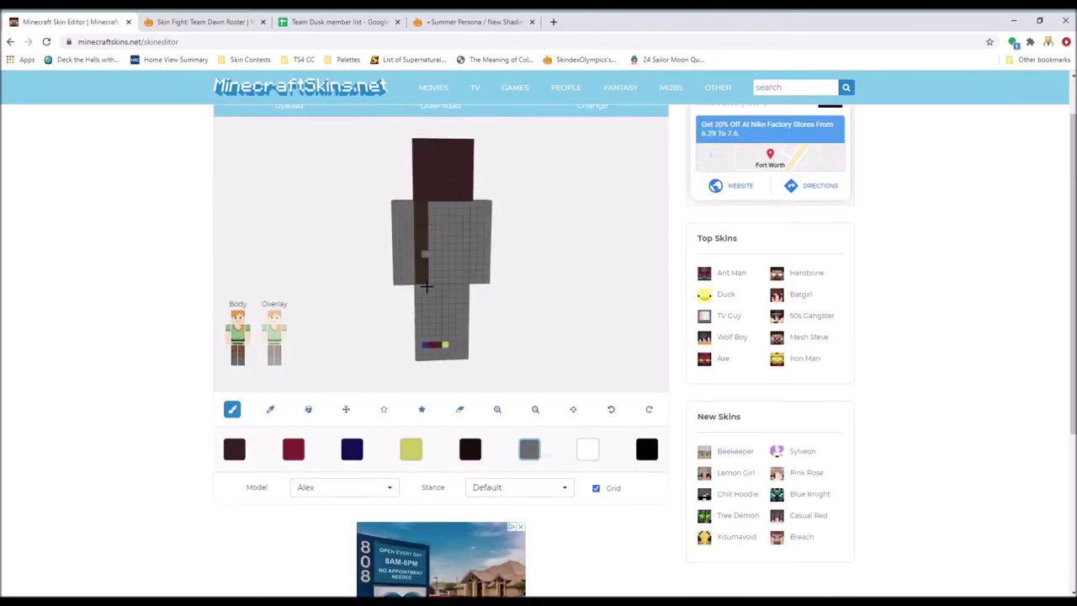
pyautogui.moveTo(459, 206); pyautogui.dragTo(467, 271)
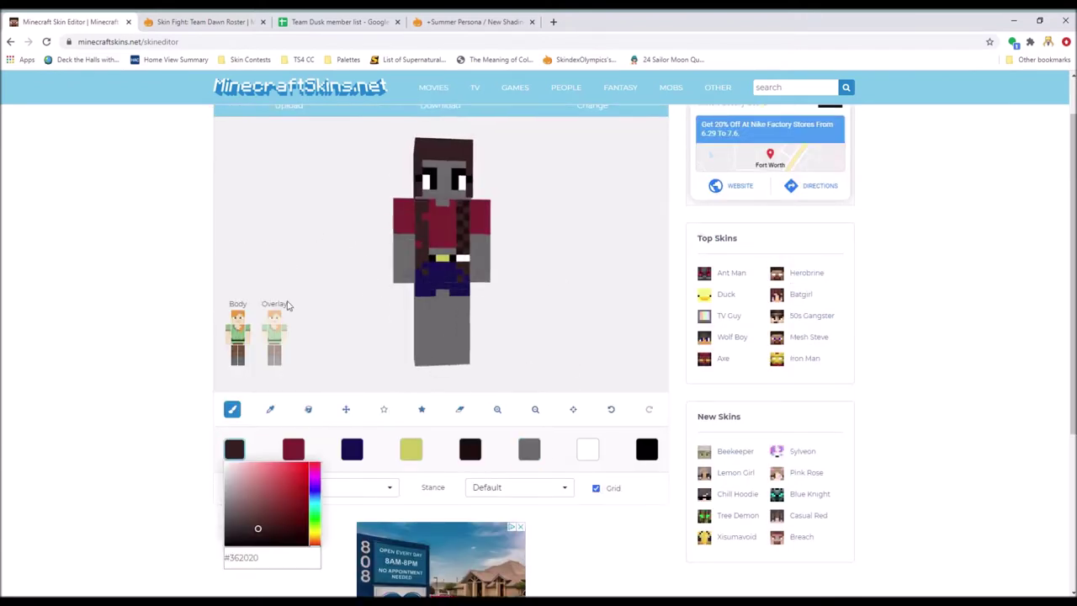
# Undo recent strokes, lighten the navy to greyish blue and paint jeans at the waist.
pyautogui.click(611, 409)
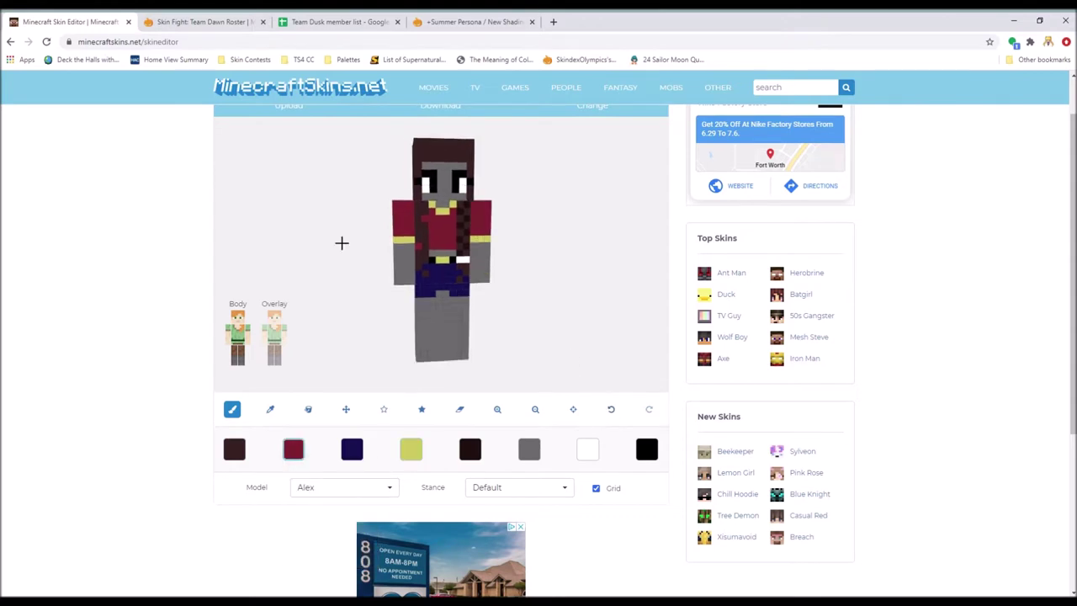
pyautogui.click(470, 449)
pyautogui.click(351, 449)
pyautogui.click(388, 515)
pyautogui.click(434, 294)
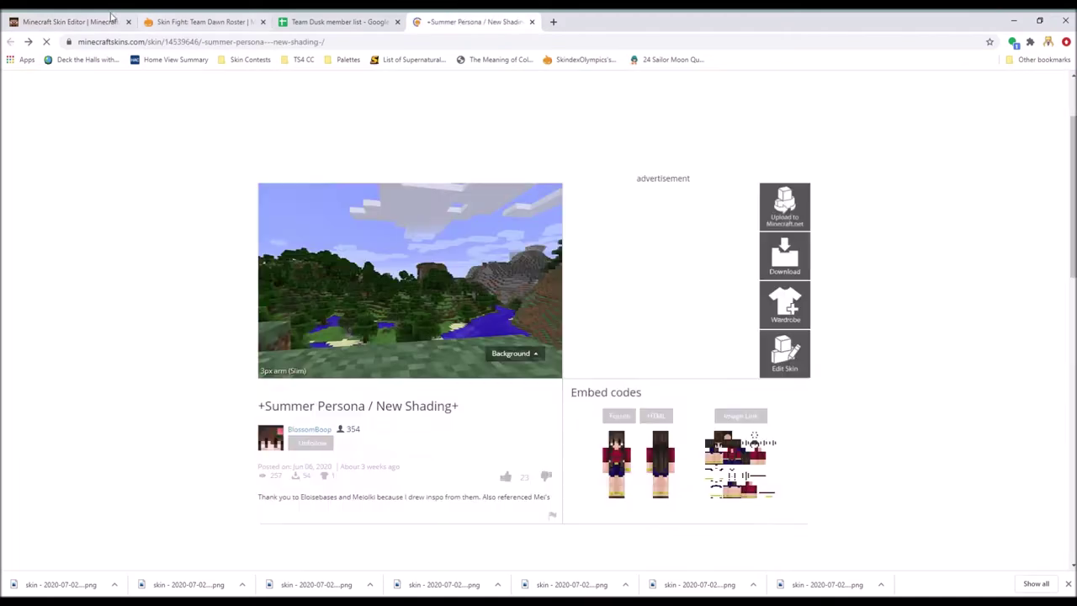
# Check the +Summer Persona reference page, then return to the skin editor with Ctrl+1.
pyautogui.click(110, 21)
pyautogui.scroll(-2, 372, 255)
pyautogui.click(439, 20)
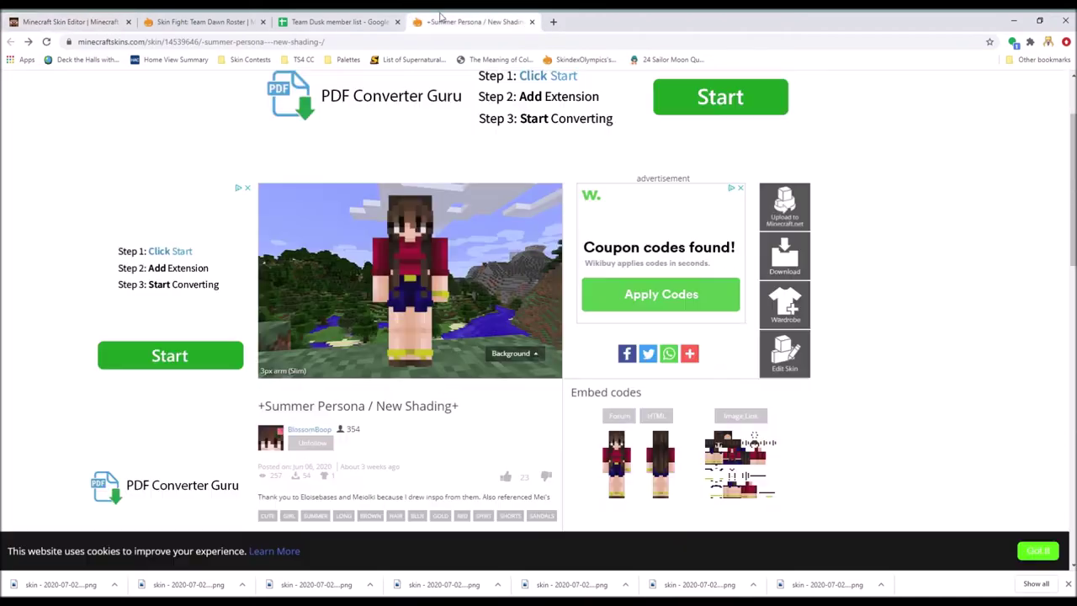
pyautogui.hotkey('ctrl', '1')
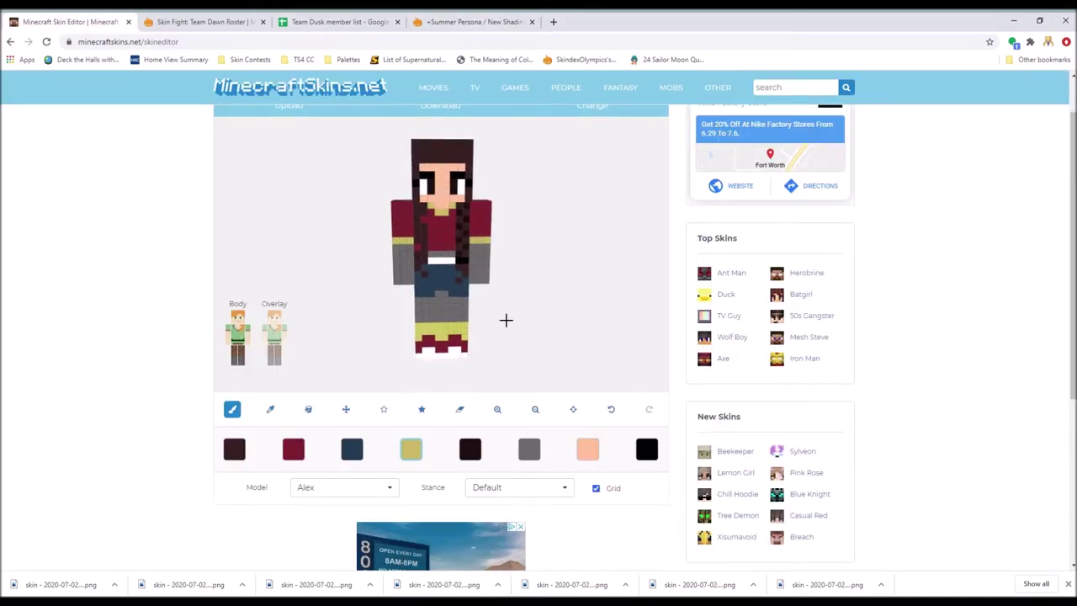
# Rotate the model to its top and back, undo two edits and sample a colour from the skin.
pyautogui.scroll(1, 404, 236)
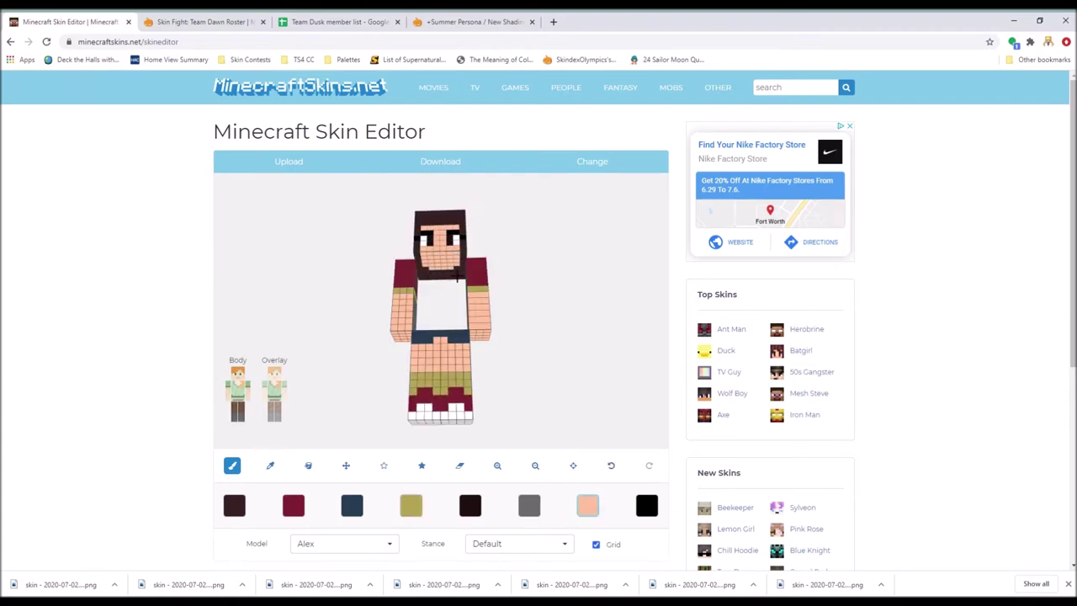
pyautogui.moveTo(457, 277); pyautogui.dragTo(318, 309)
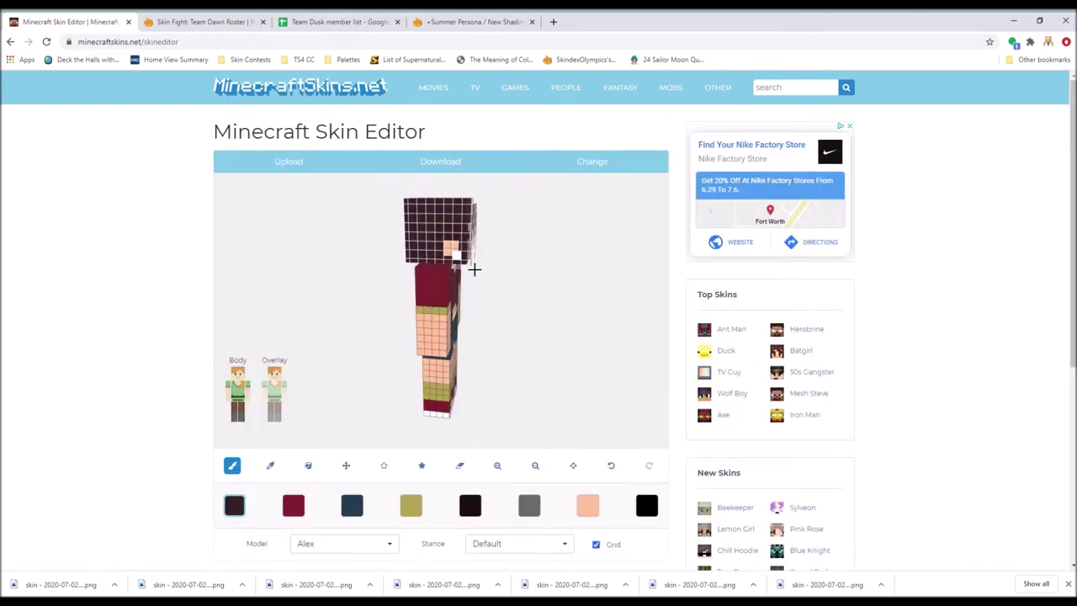
pyautogui.scroll(-1, 355, 210)
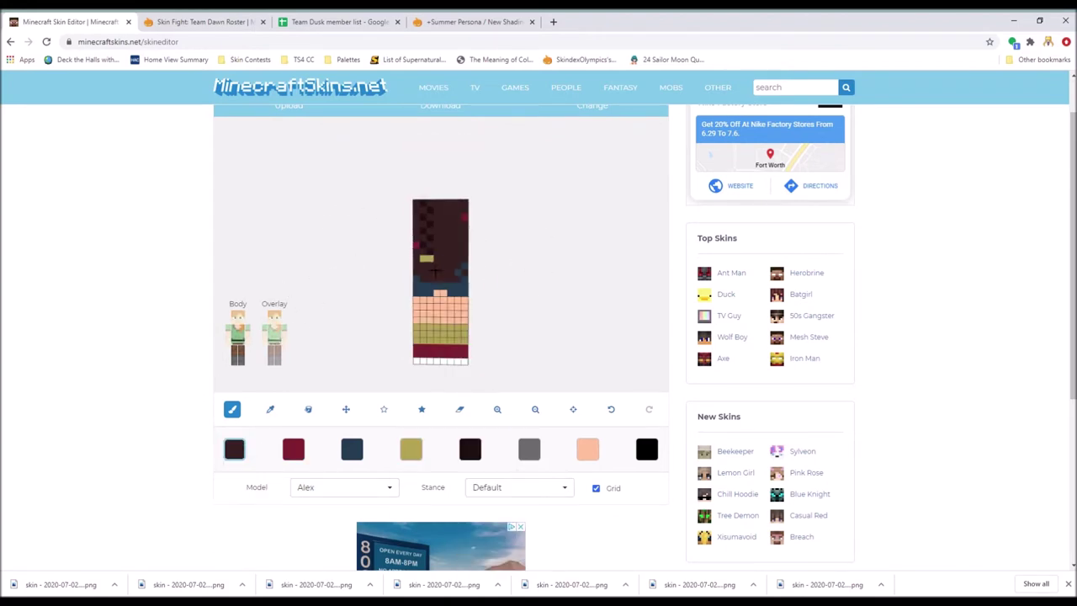
pyautogui.scroll(1, 303, 333)
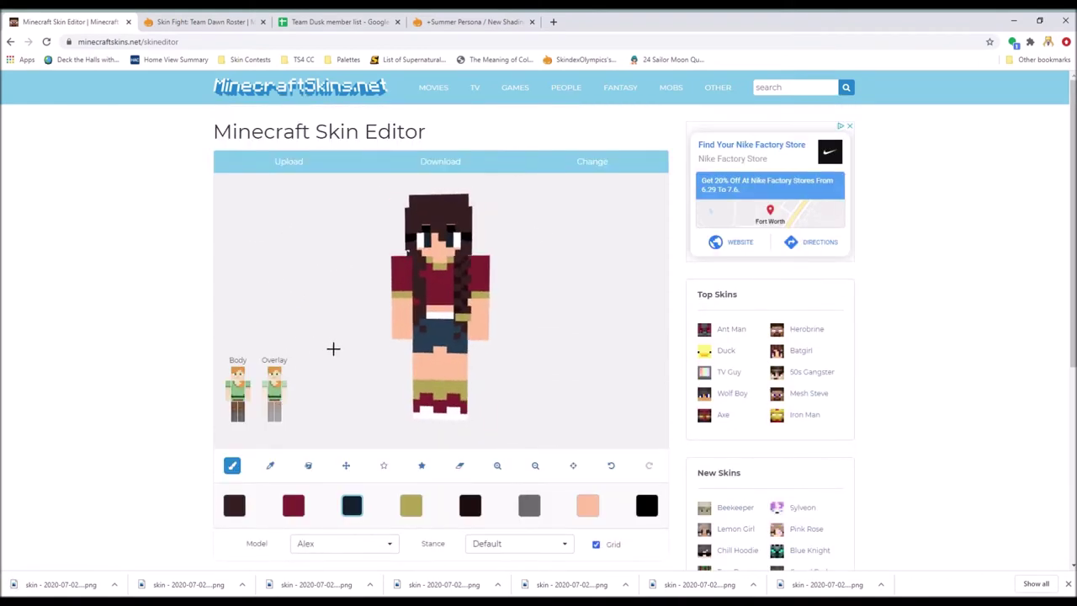
pyautogui.click(611, 465)
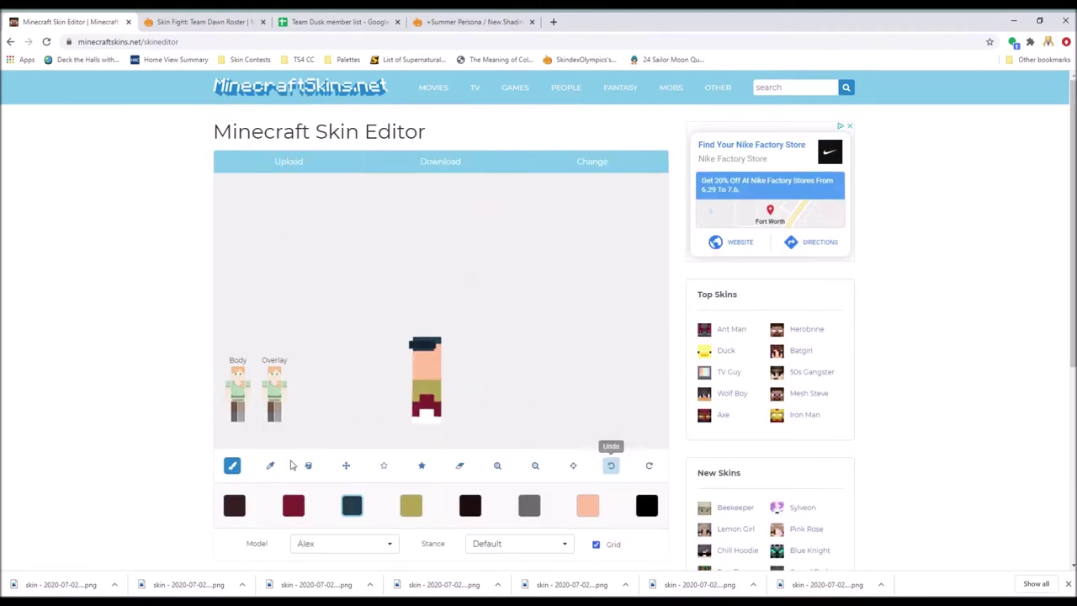
pyautogui.click(610, 466)
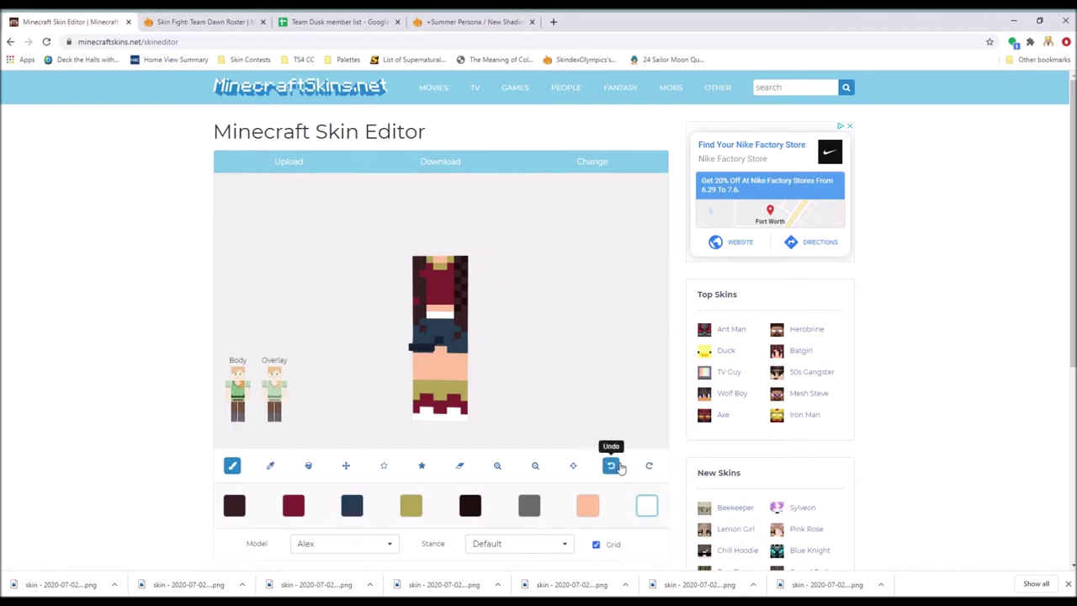
pyautogui.click(270, 465)
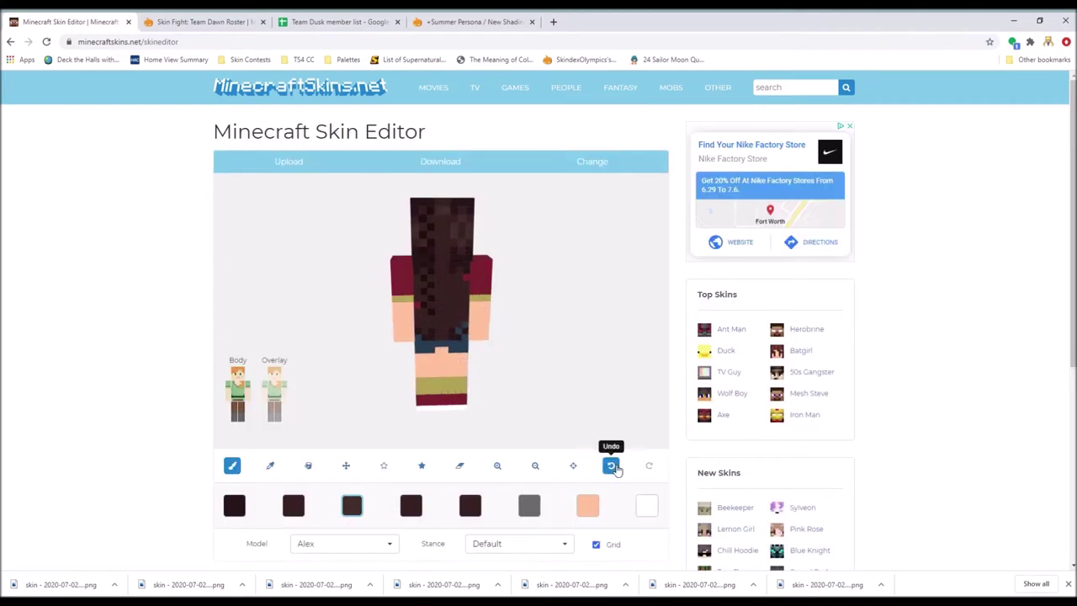
# Set up dark brown hair shades and shade the hair from a side view.
pyautogui.scroll(-1, 612, 462)
pyautogui.click(411, 448)
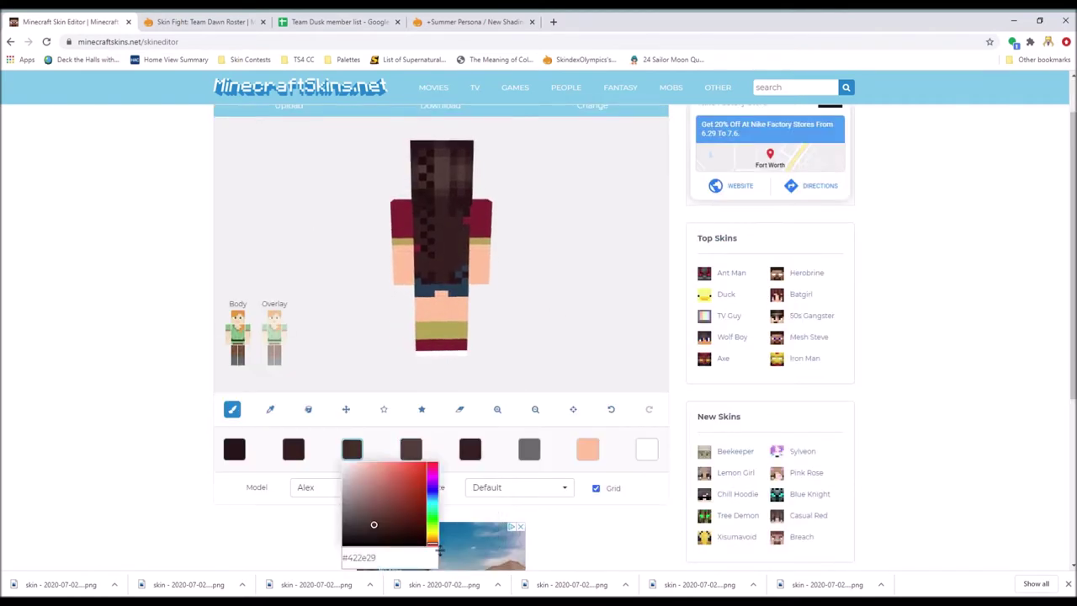
pyautogui.click(351, 449)
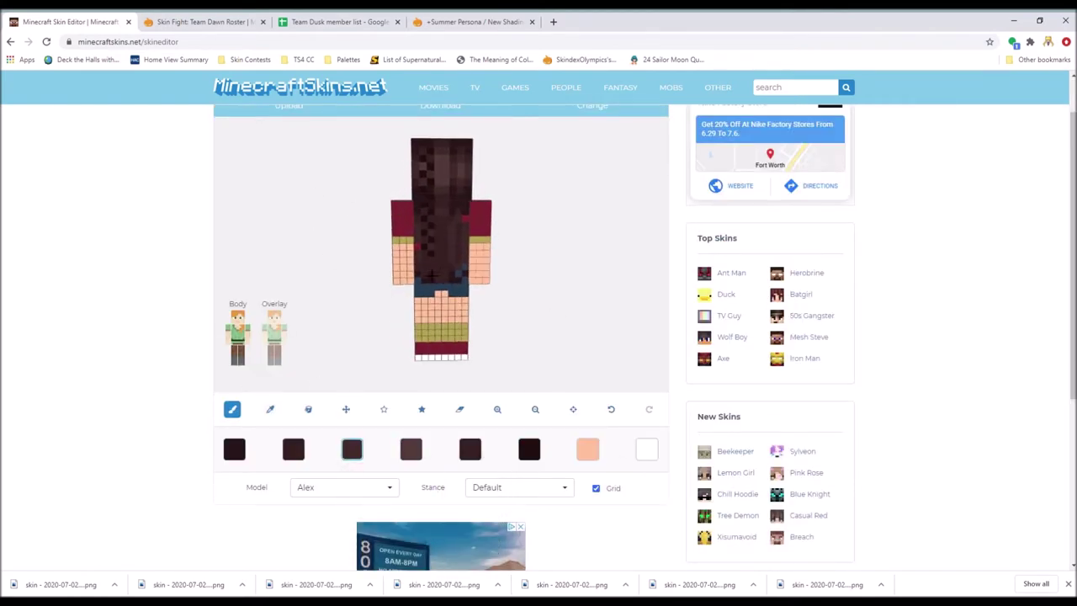
pyautogui.moveTo(450, 244)
pyautogui.mouseDown()
pyautogui.moveTo(322, 202)
pyautogui.moveTo(430, 181)
pyautogui.mouseUp()
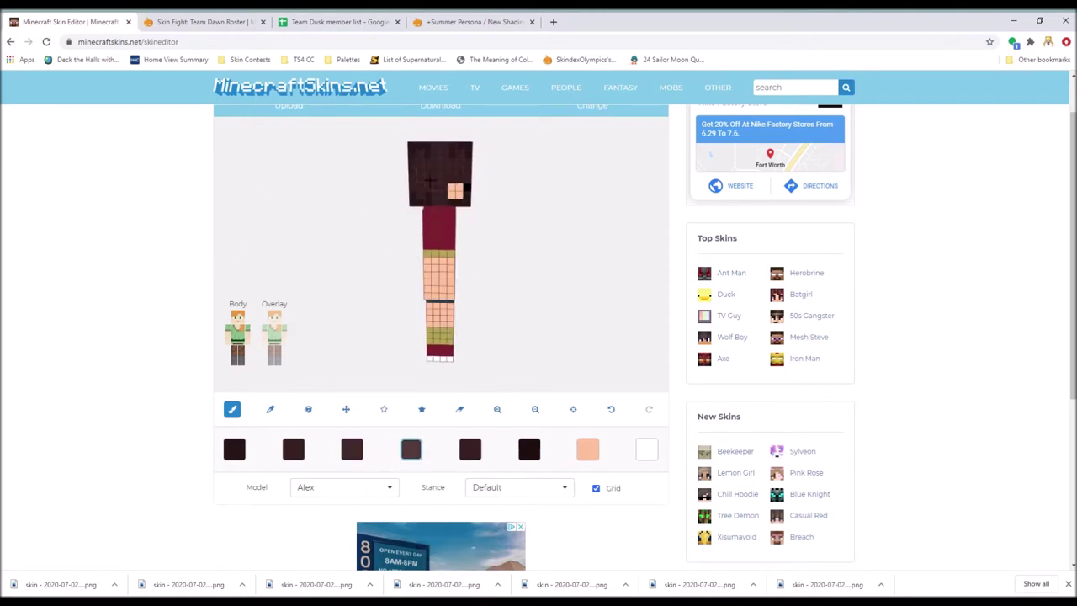
pyautogui.click(413, 454)
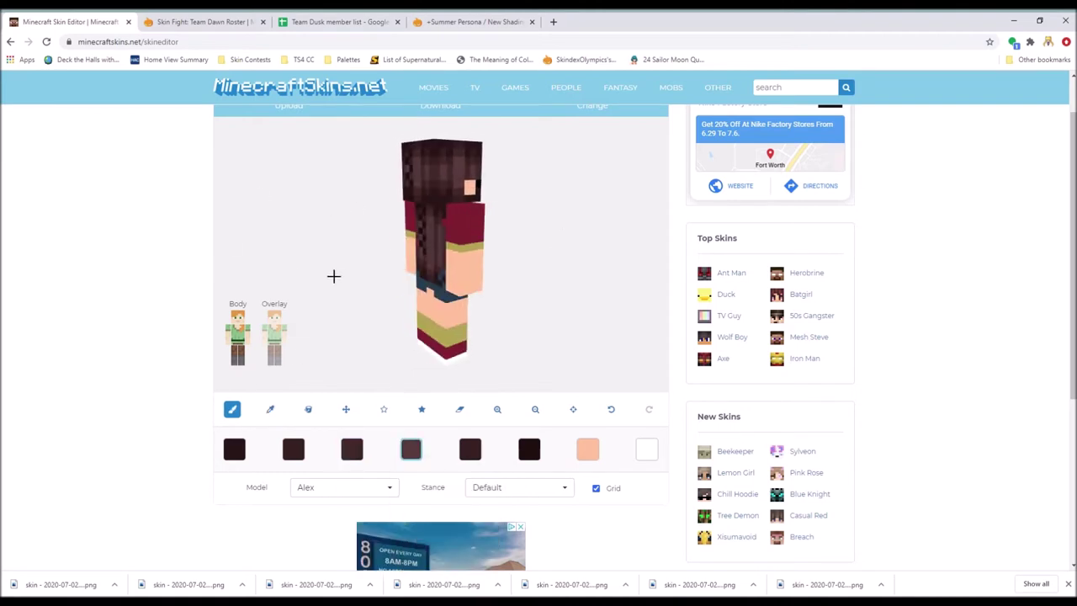
pyautogui.click(293, 448)
# Shade the back hair and braid with the darkest, third and second brown shades.
pyautogui.moveTo(509, 235); pyautogui.dragTo(465, 256)
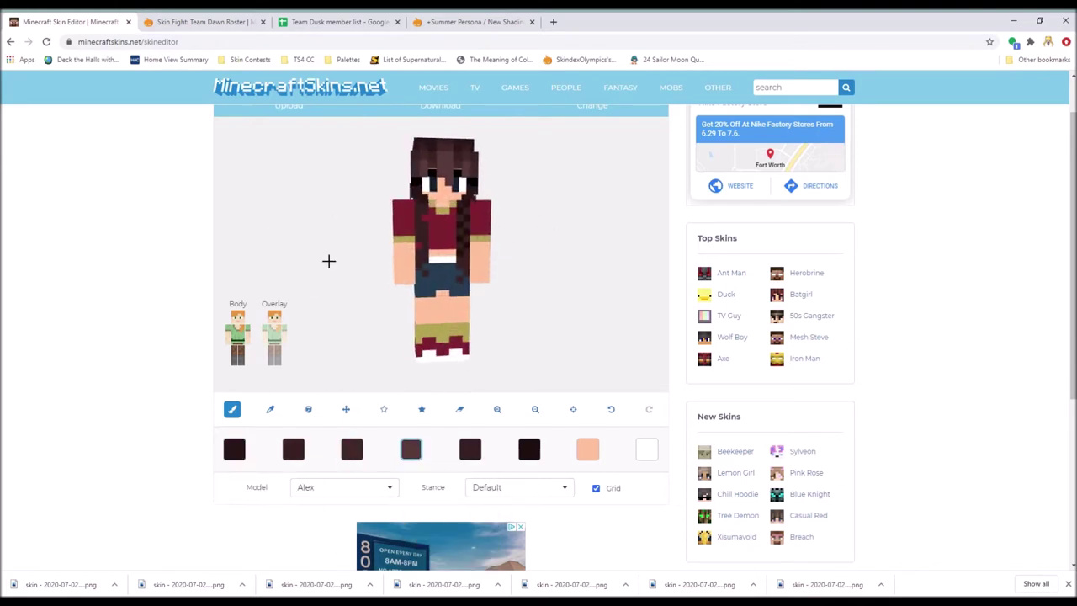
pyautogui.click(233, 449)
pyautogui.moveTo(252, 333); pyautogui.dragTo(369, 222)
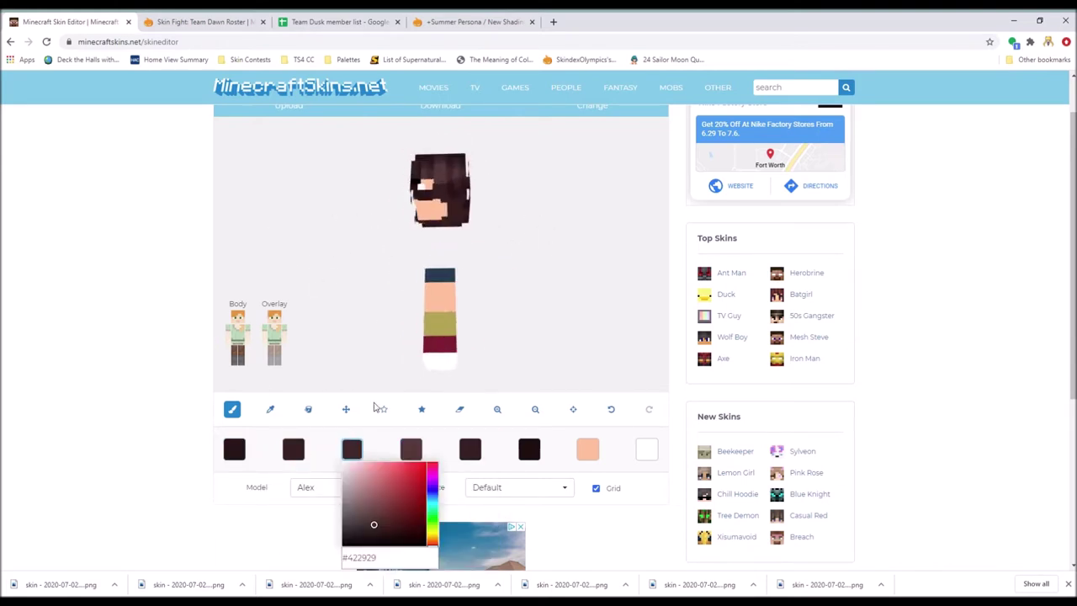
pyautogui.moveTo(522, 260); pyautogui.dragTo(349, 247)
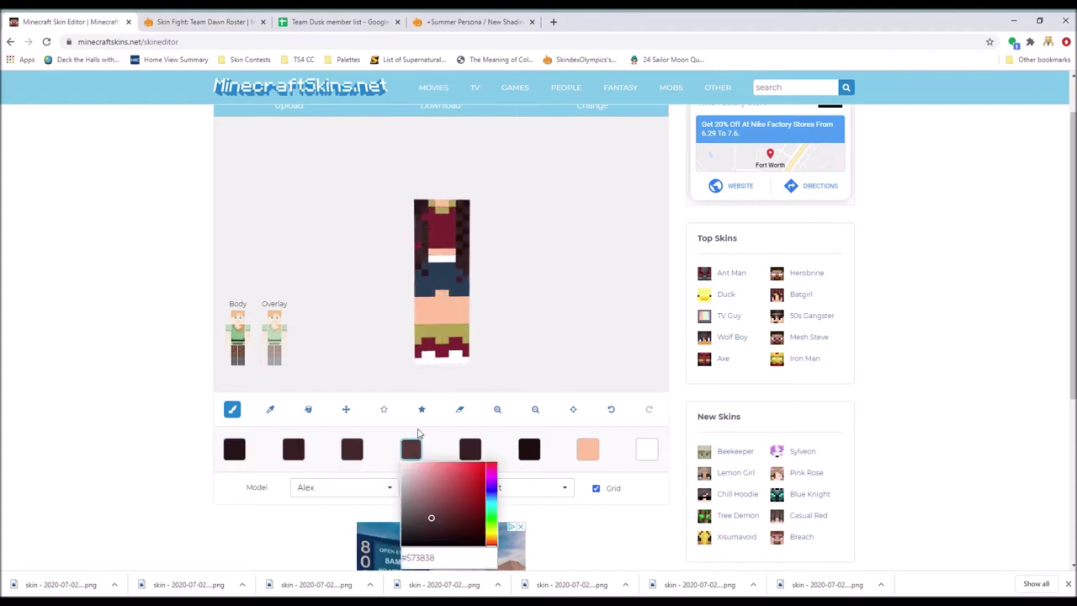
pyautogui.moveTo(471, 239); pyautogui.dragTo(529, 233)
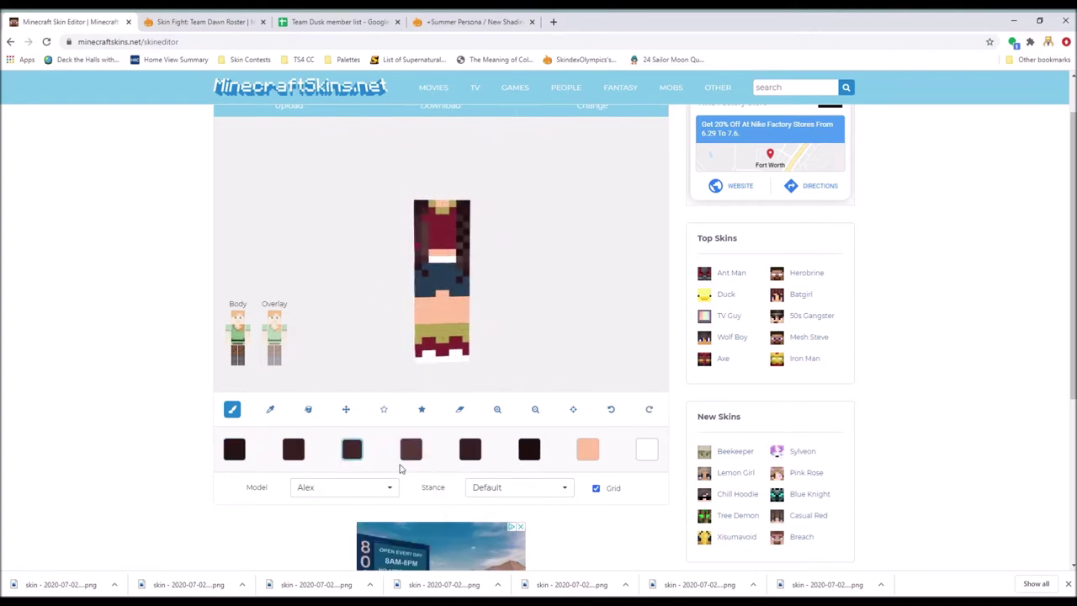
pyautogui.click(349, 454)
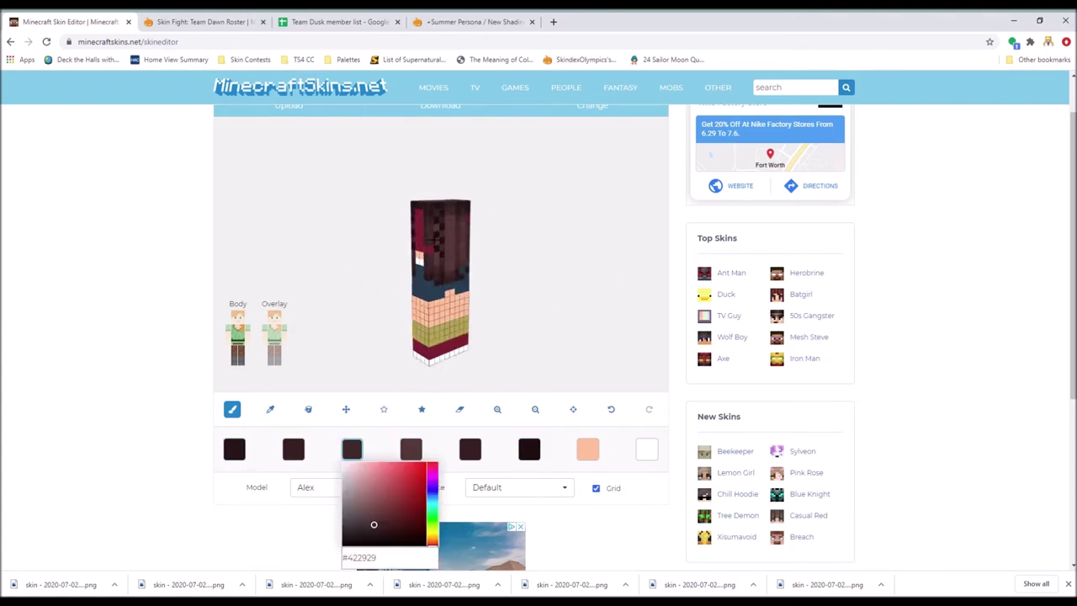
pyautogui.click(292, 449)
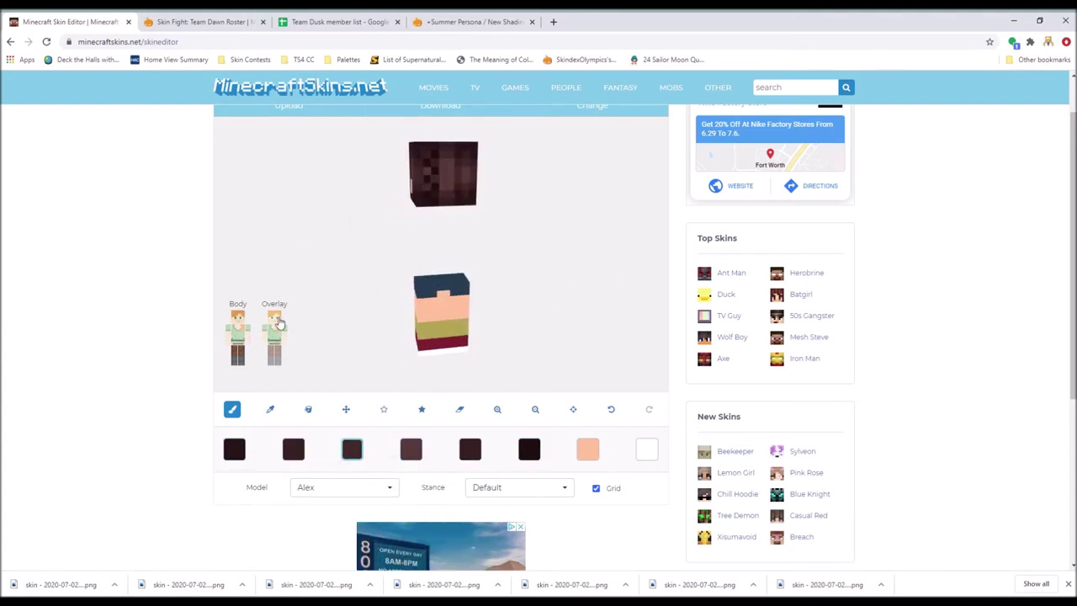
pyautogui.scroll(1, 238, 335)
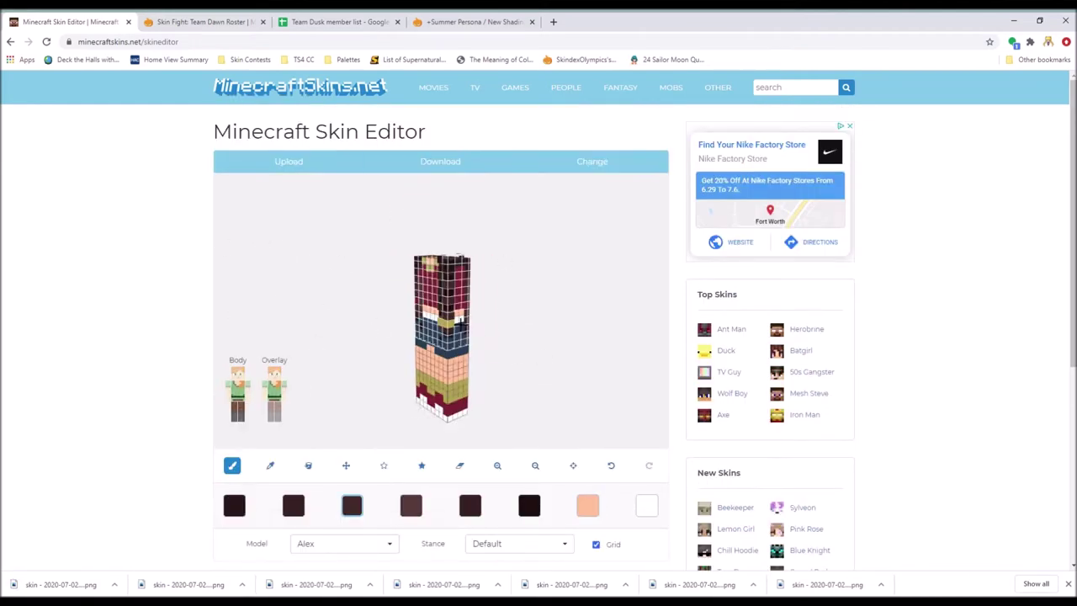
# Set swatches to crimson and darker maroon, then shade the shirt with the maroon shades.
pyautogui.click(292, 505)
pyautogui.scroll(-1, 292, 505)
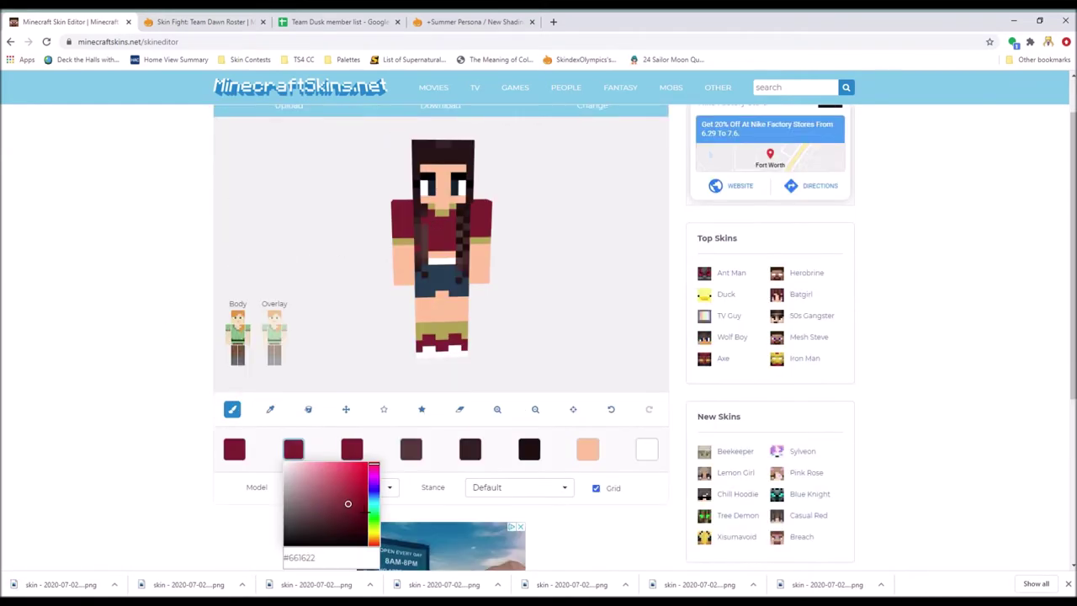
pyautogui.click(346, 502)
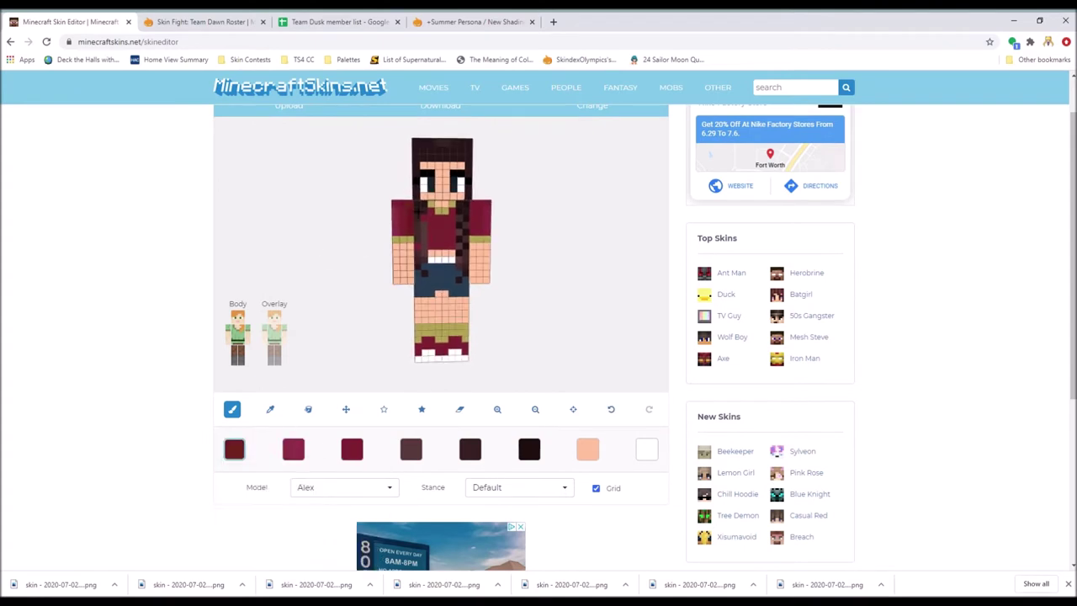
pyautogui.click(234, 449)
pyautogui.click(293, 449)
pyautogui.click(232, 409)
pyautogui.click(234, 449)
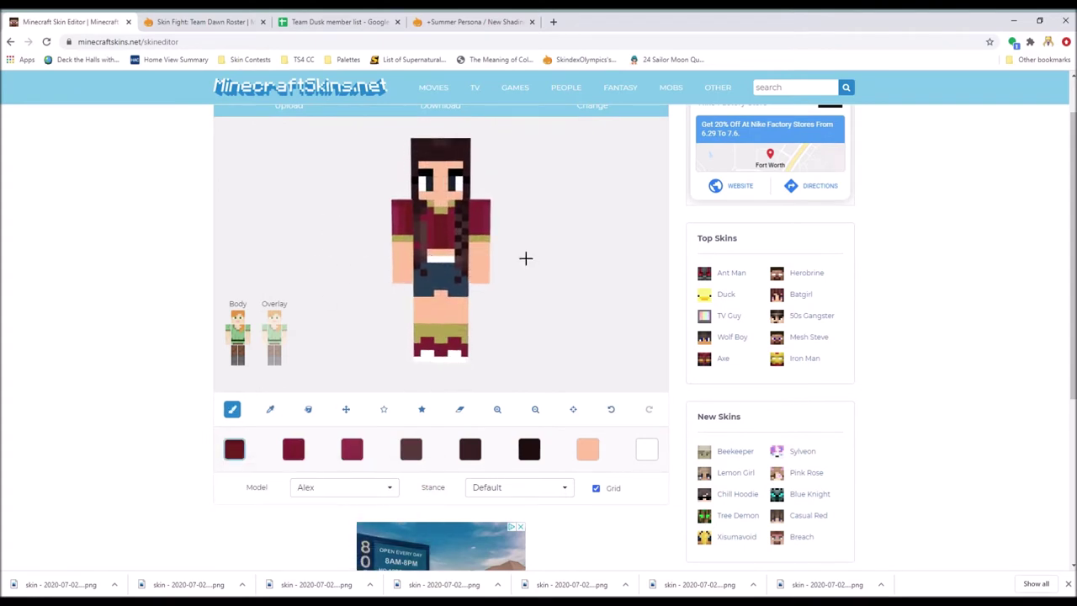
pyautogui.click(351, 449)
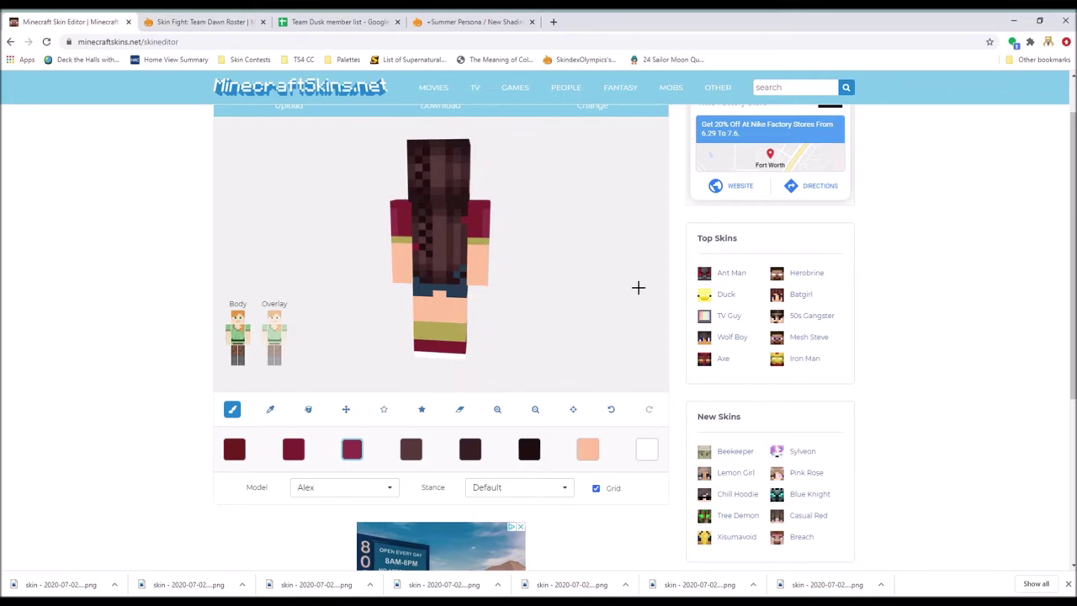
pyautogui.click(352, 449)
pyautogui.click(234, 449)
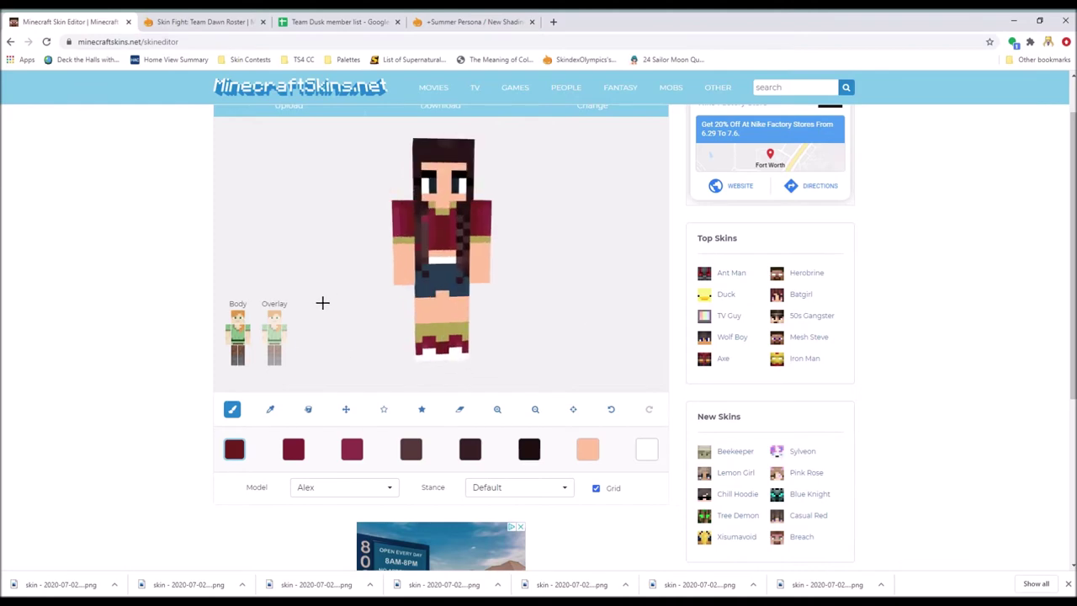
# Load olive shades with a light olive swatch and paint the olive trim.
pyautogui.scroll(1, 323, 302)
pyautogui.click(529, 505)
pyautogui.scroll(-1, 474, 385)
pyautogui.click(646, 426)
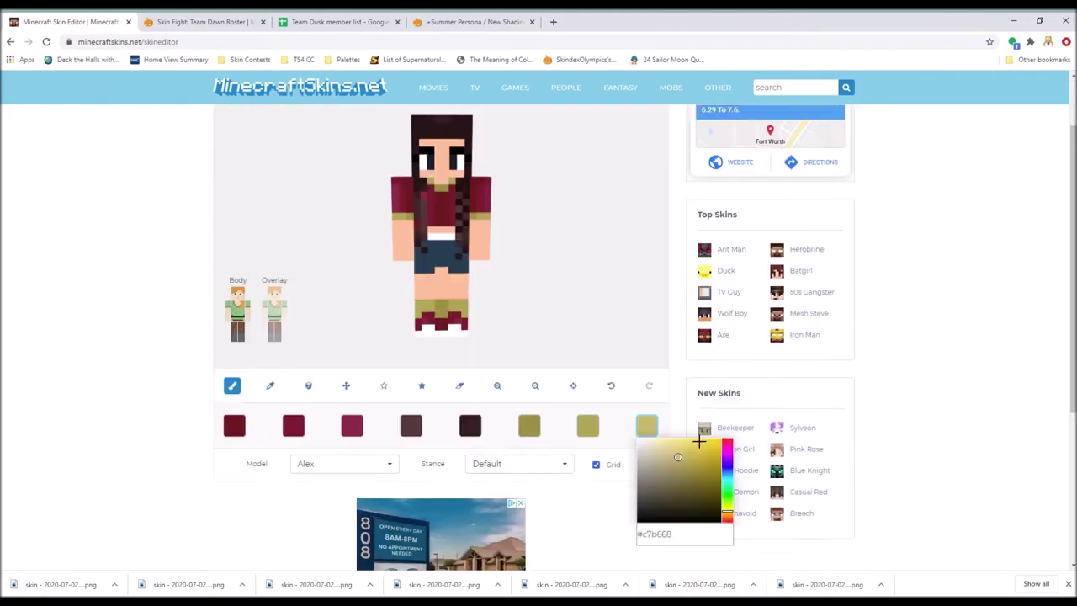
pyautogui.scroll(-1, 546, 362)
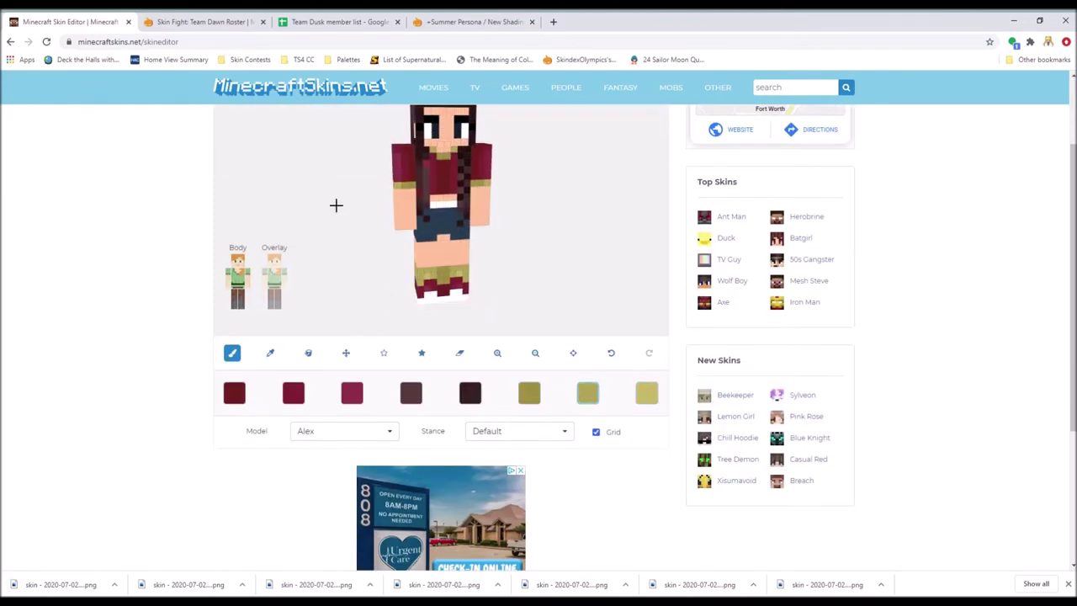
pyautogui.scroll(1, 334, 204)
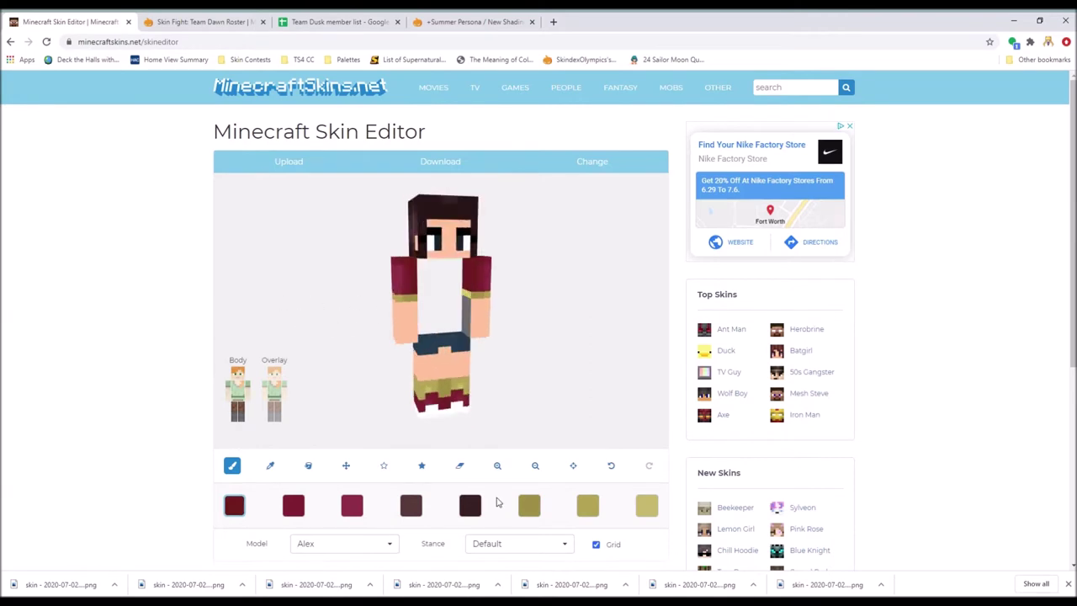
pyautogui.click(529, 505)
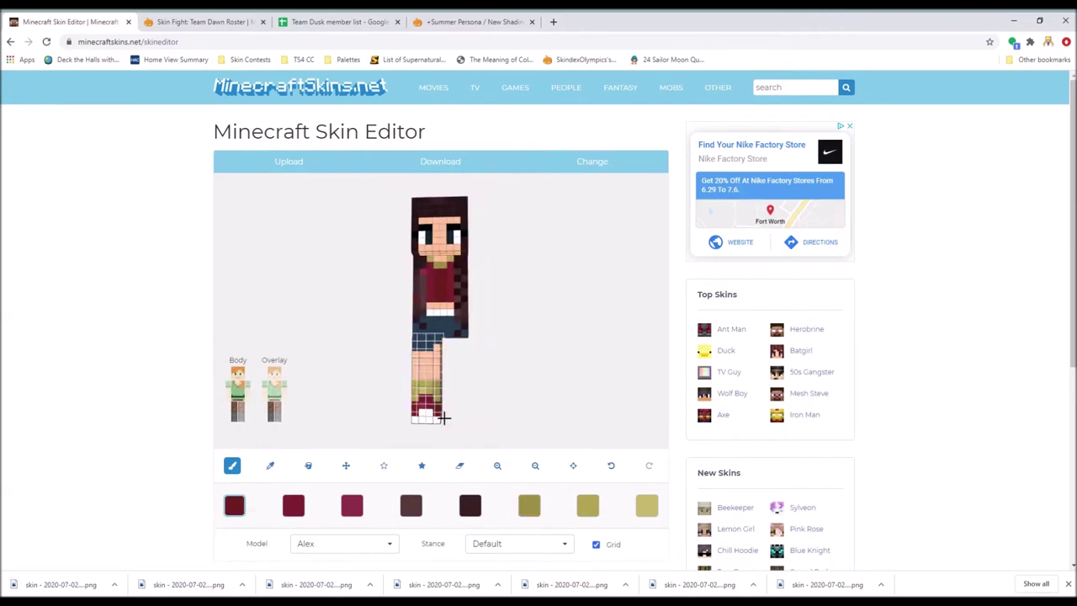
pyautogui.click(234, 504)
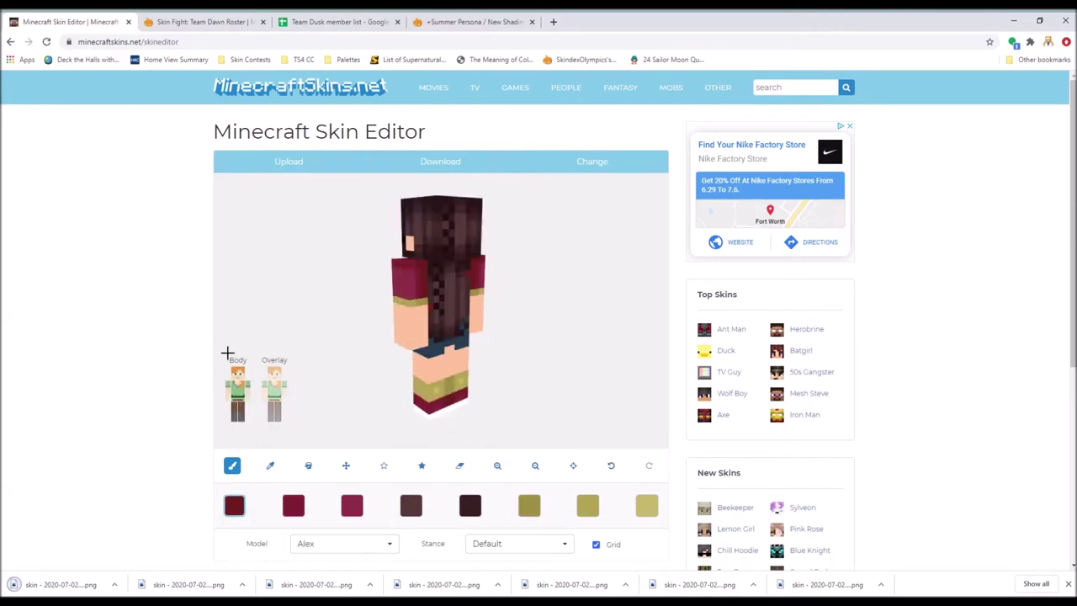
# Load navy and teal shades for the shorts and choose the navy.
pyautogui.scroll(-1, 228, 353)
pyautogui.click(529, 448)
pyautogui.click(410, 448)
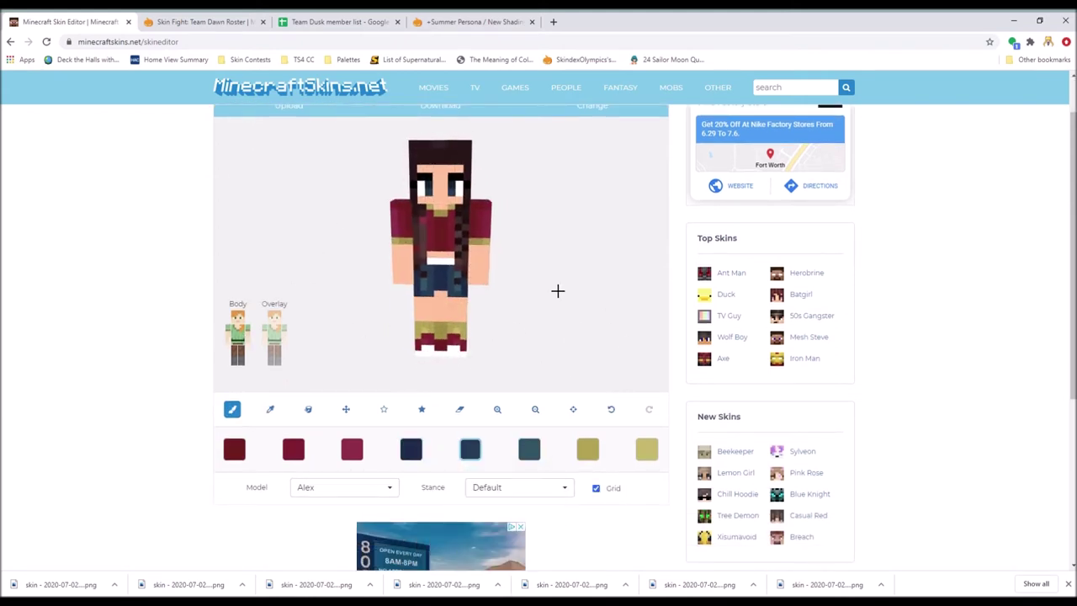
pyautogui.click(587, 449)
# Set the seventh swatch to light blue-grey and load peach skin tones into the palette.
pyautogui.click(591, 480)
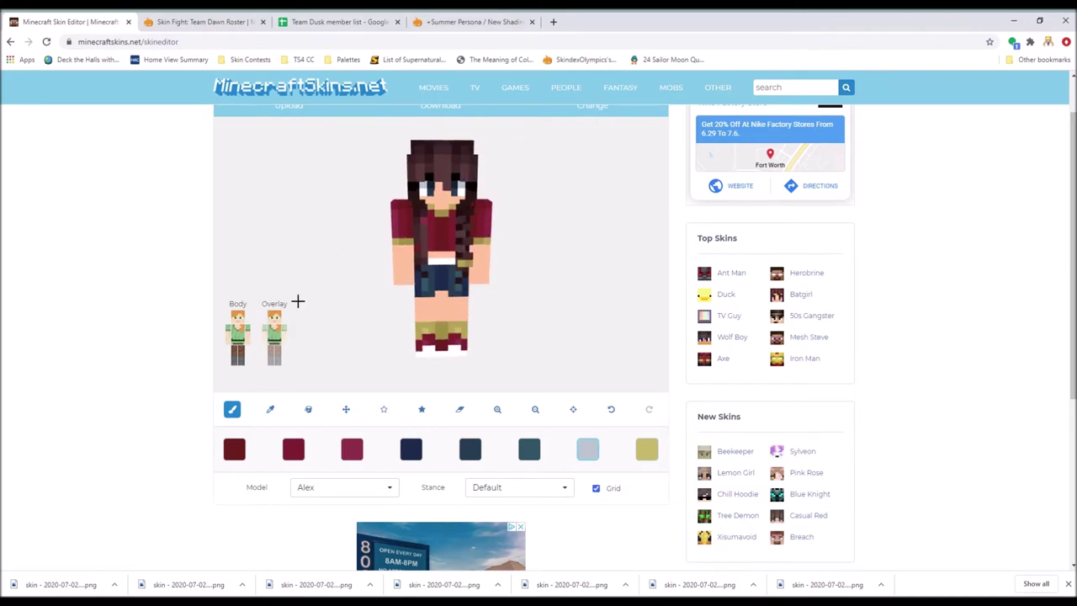
pyautogui.scroll(1, 269, 241)
pyautogui.scroll(-3, 337, 337)
pyautogui.click(528, 336)
pyautogui.click(553, 378)
pyautogui.scroll(2, 553, 378)
pyautogui.click(647, 449)
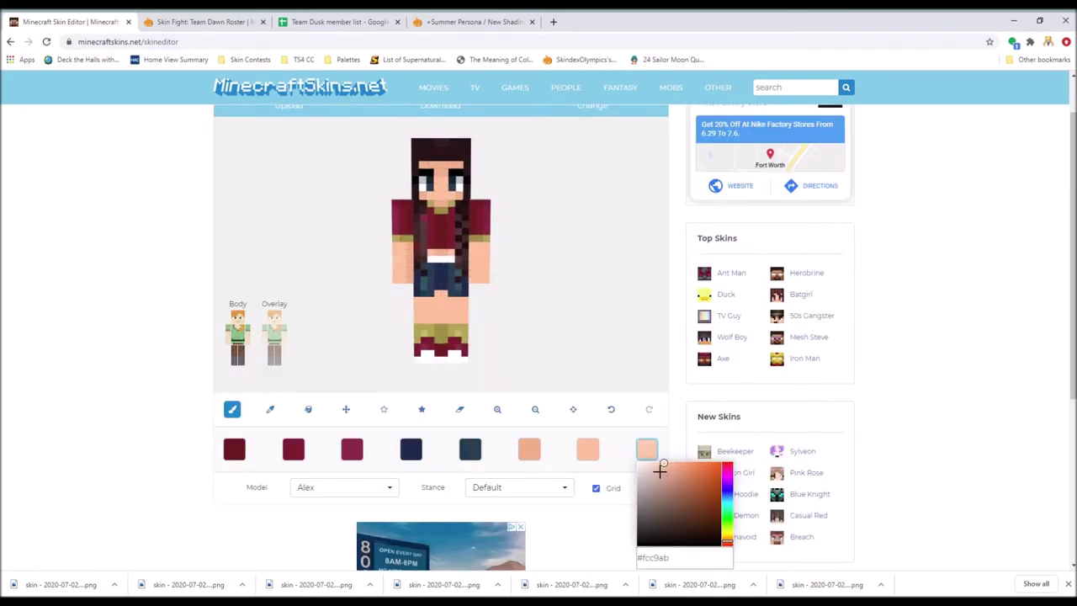
pyautogui.click(529, 448)
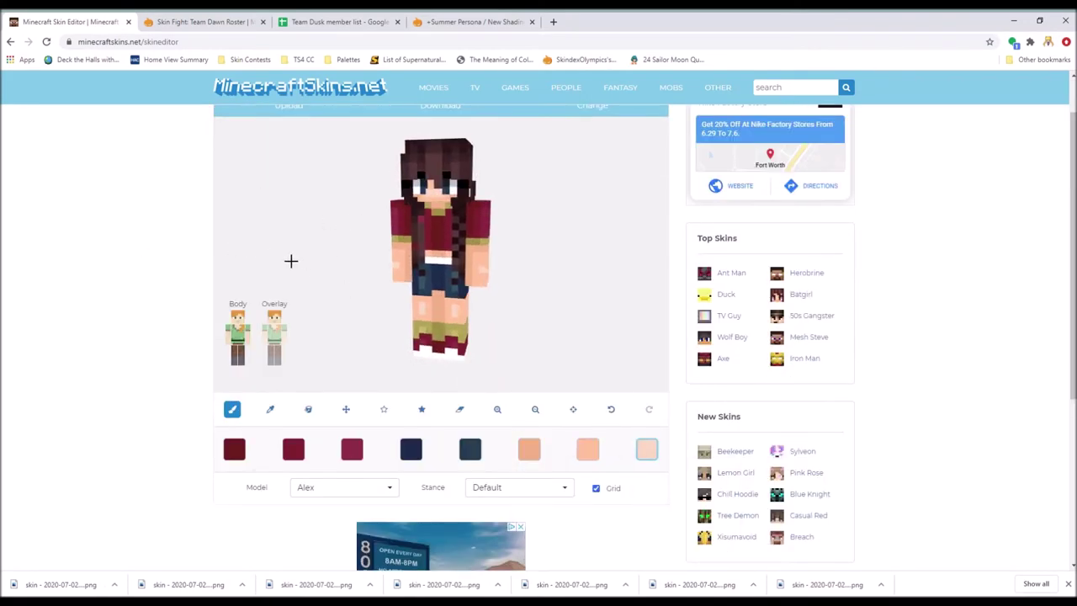
# Sample the dark brown from the back hair with the legs hidden.
pyautogui.moveTo(291, 261)
pyautogui.mouseDown()
pyautogui.moveTo(356, 211)
pyautogui.moveTo(499, 267)
pyautogui.moveTo(450, 309)
pyautogui.mouseUp()
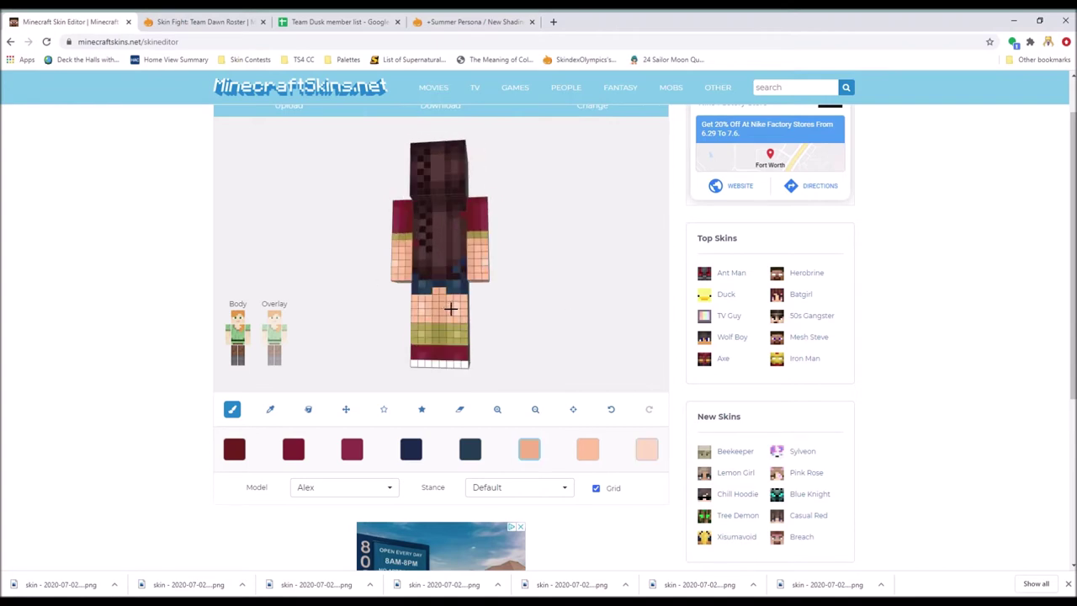
pyautogui.click(238, 357)
pyautogui.press('i')
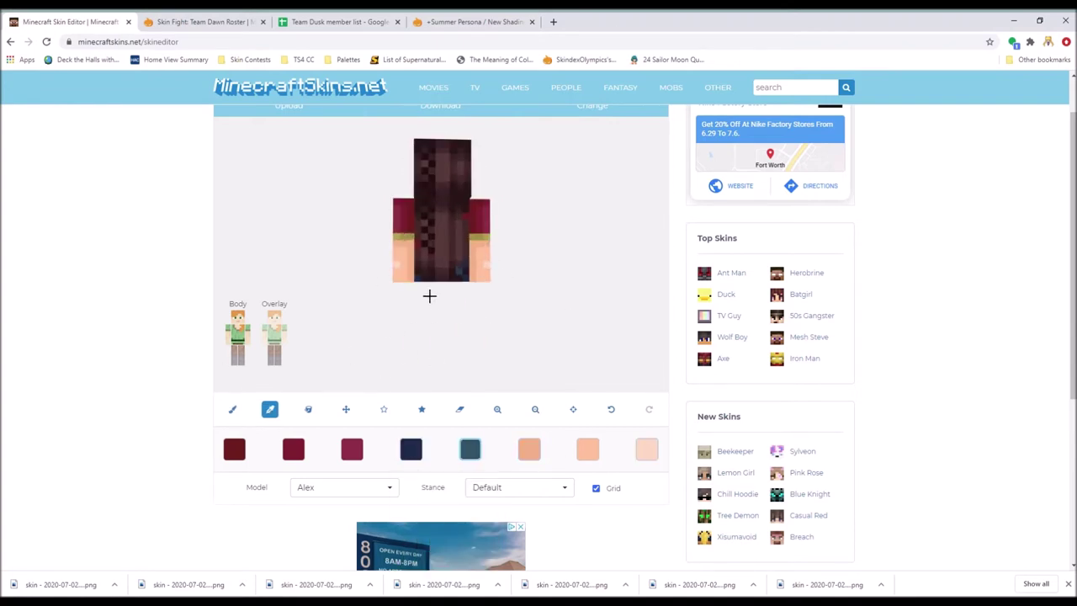
pyautogui.click(429, 277)
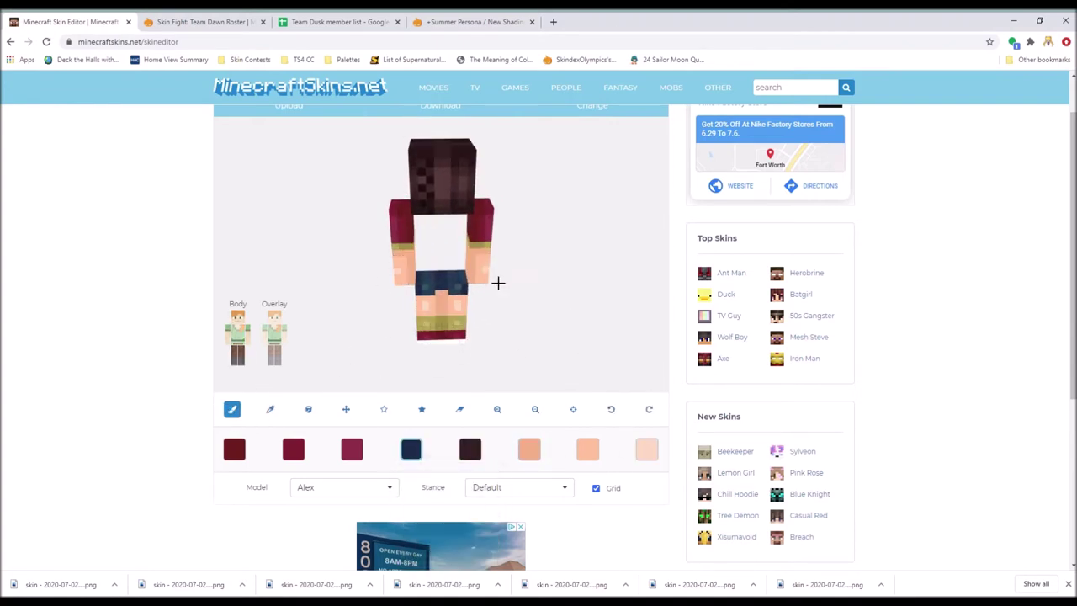
pyautogui.click(238, 337)
# Sample a near-black and the shoes' olive colour into the palette.
pyautogui.scroll(1, 546, 354)
pyautogui.moveTo(586, 358)
pyautogui.mouseDown()
pyautogui.moveTo(332, 342)
pyautogui.moveTo(247, 396)
pyautogui.mouseUp()
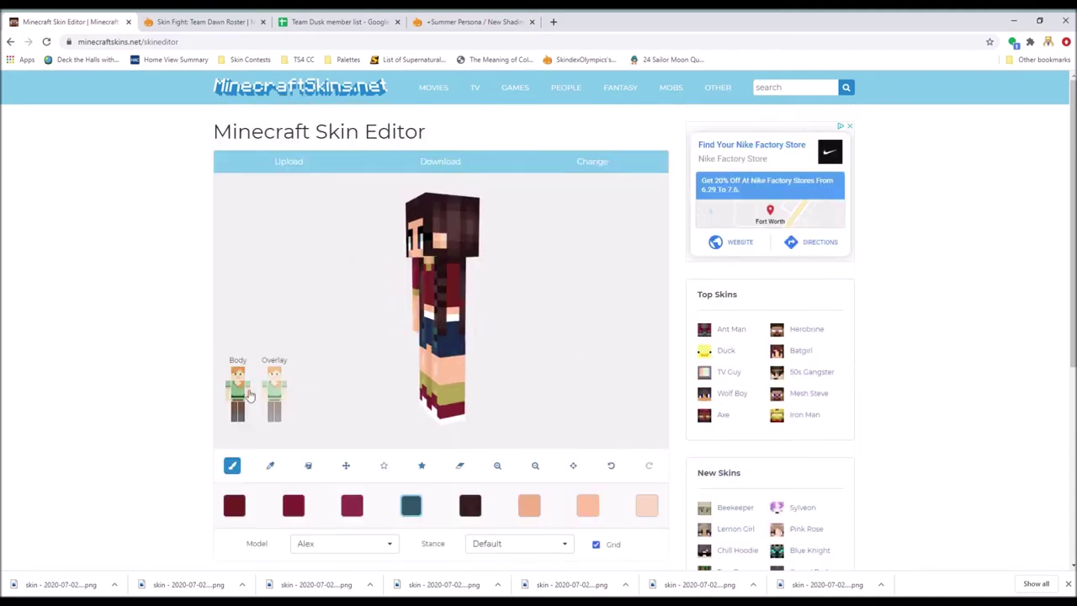
pyautogui.click(248, 395)
pyautogui.press('i')
pyautogui.click(435, 275)
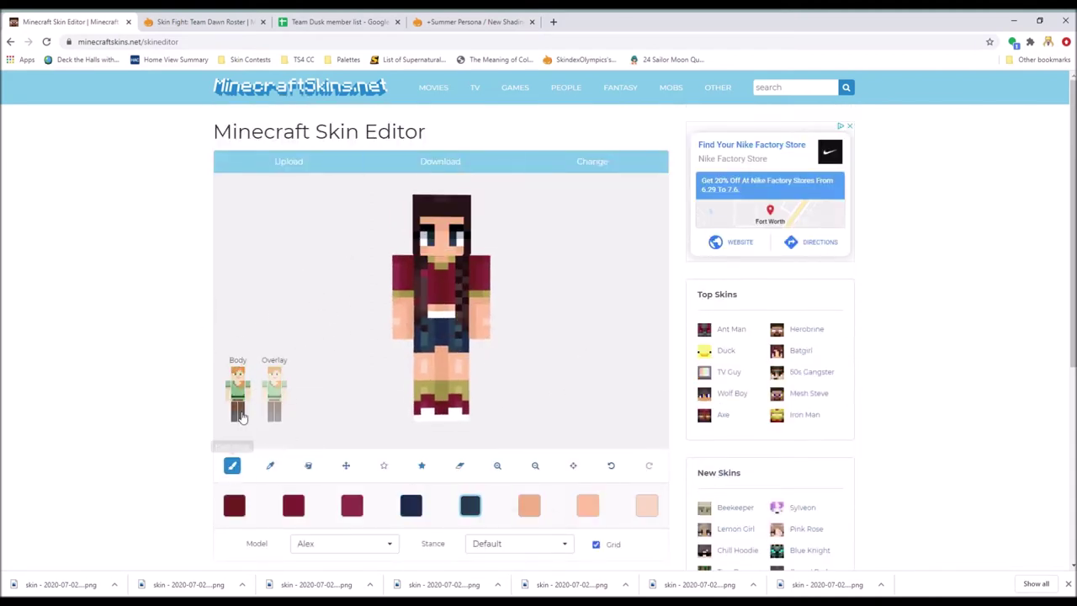
pyautogui.click(238, 386)
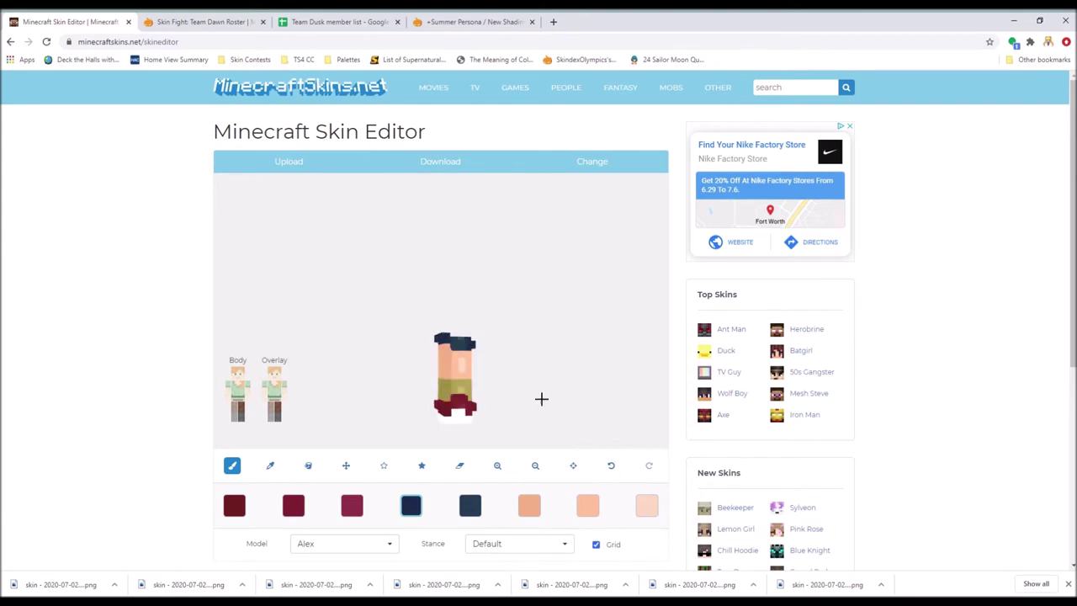
pyautogui.click(238, 387)
pyautogui.press('i')
pyautogui.click(486, 288)
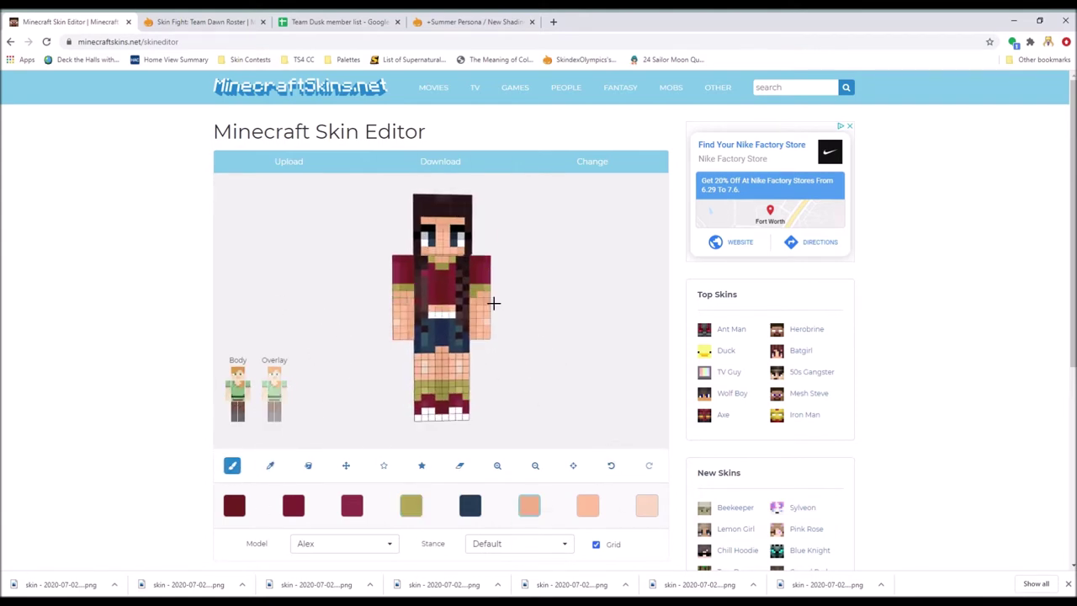
# Paint the side of one isolated arm in the dark red shade.
pyautogui.click(235, 505)
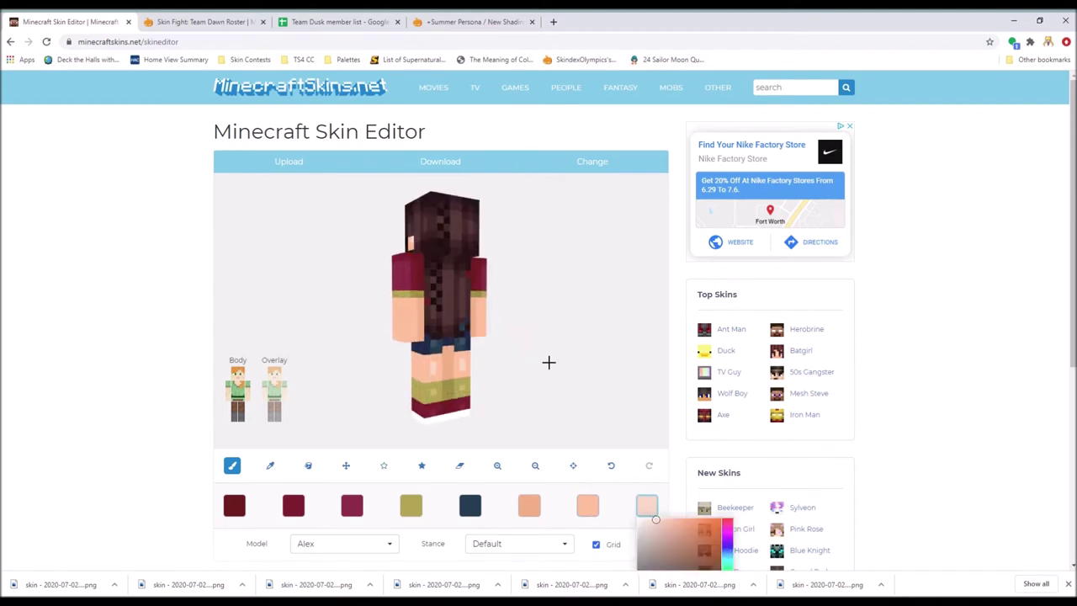
pyautogui.moveTo(547, 362); pyautogui.dragTo(332, 337)
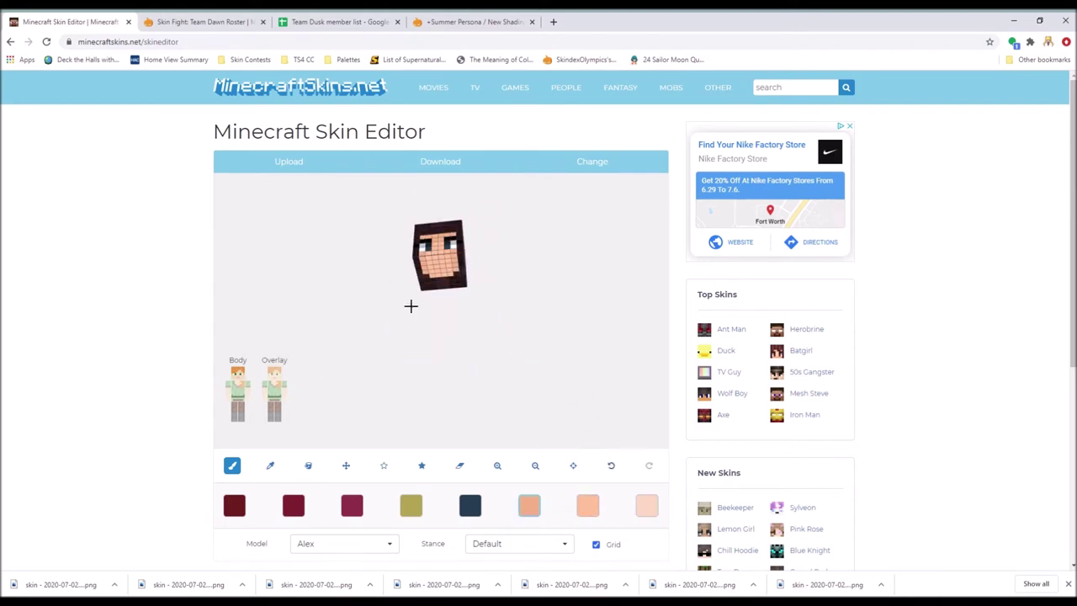
pyautogui.click(486, 300)
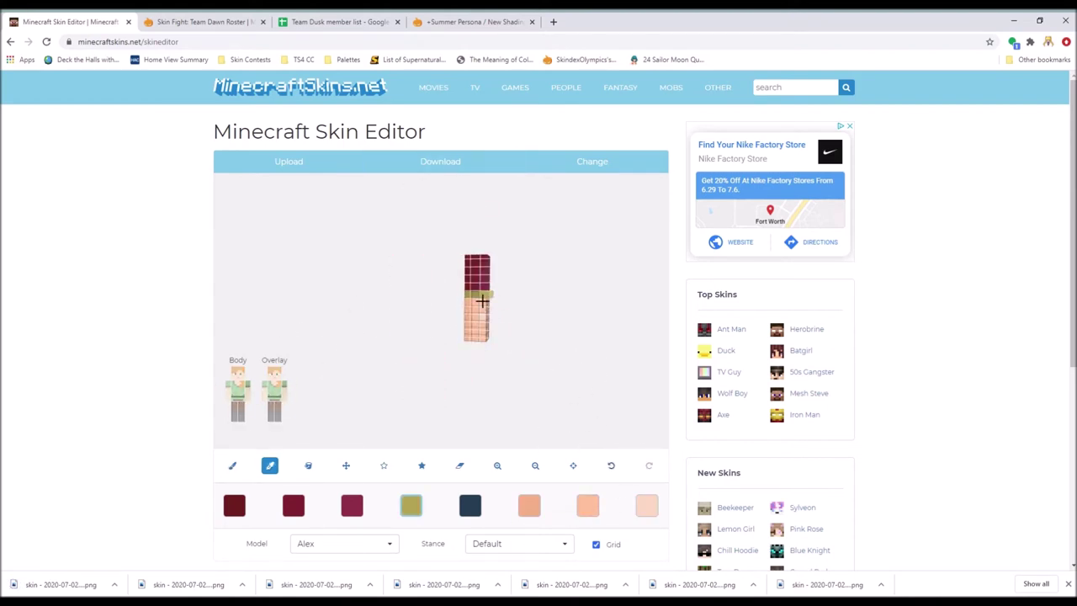
pyautogui.moveTo(486, 306); pyautogui.dragTo(335, 373)
pyautogui.click(239, 412)
# Recolour a spare swatch and paint with navy and dark maroon, ending on a front view.
pyautogui.click(470, 504)
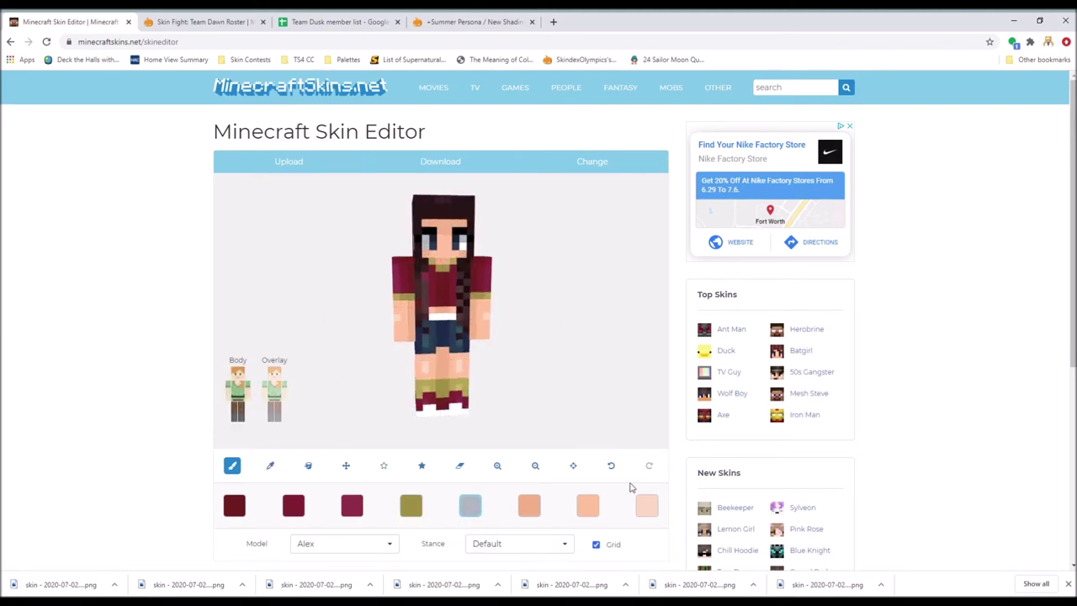
pyautogui.scroll(-2, 321, 329)
pyautogui.click(469, 336)
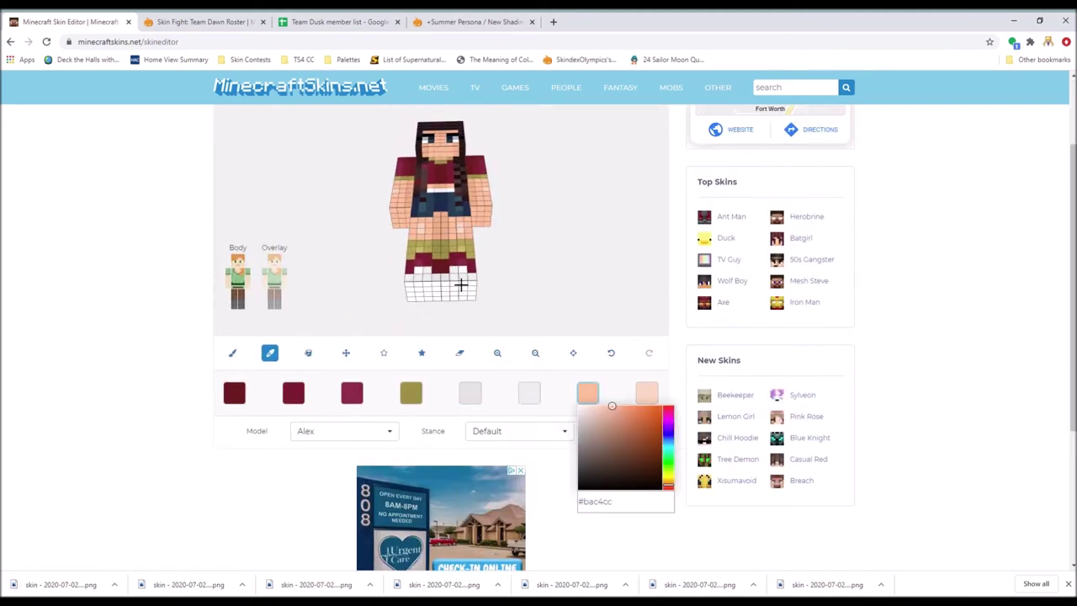
pyautogui.click(529, 392)
pyautogui.scroll(2, 555, 300)
pyautogui.moveTo(460, 295)
pyautogui.mouseDown()
pyautogui.moveTo(555, 300)
pyautogui.moveTo(474, 283)
pyautogui.mouseUp()
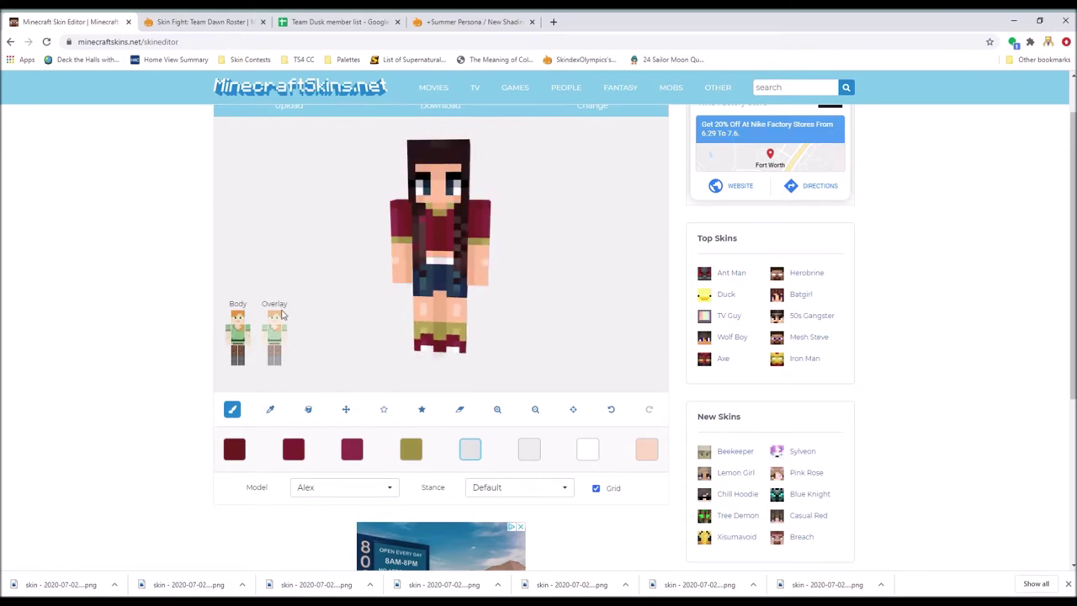
pyautogui.click(529, 504)
pyautogui.click(459, 465)
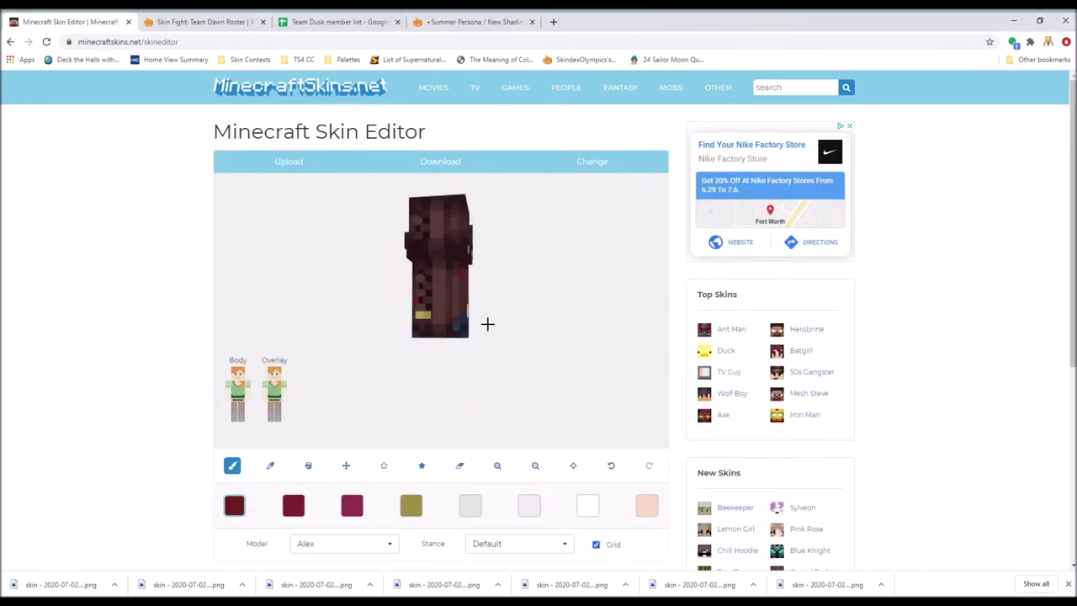
pyautogui.moveTo(487, 323)
pyautogui.mouseDown()
pyautogui.moveTo(321, 317)
pyautogui.moveTo(325, 326)
pyautogui.mouseUp()
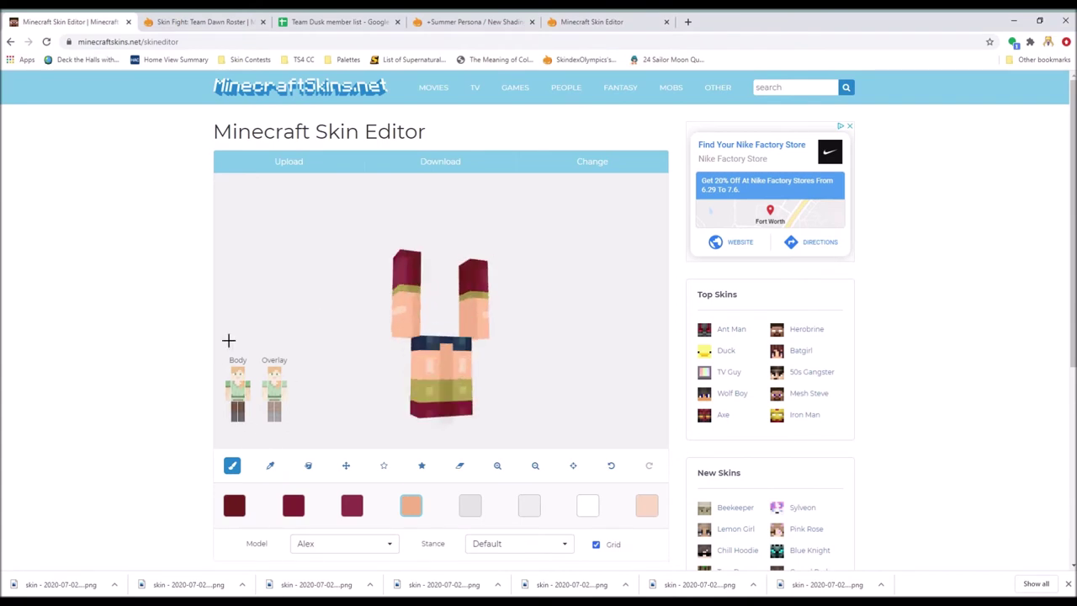
# Turn the preview to a full front view, open a new tab and return to the MinecraftSkins.net editor.
pyautogui.moveTo(228, 341)
pyautogui.mouseDown()
pyautogui.moveTo(278, 370)
pyautogui.moveTo(533, 266)
pyautogui.mouseUp()
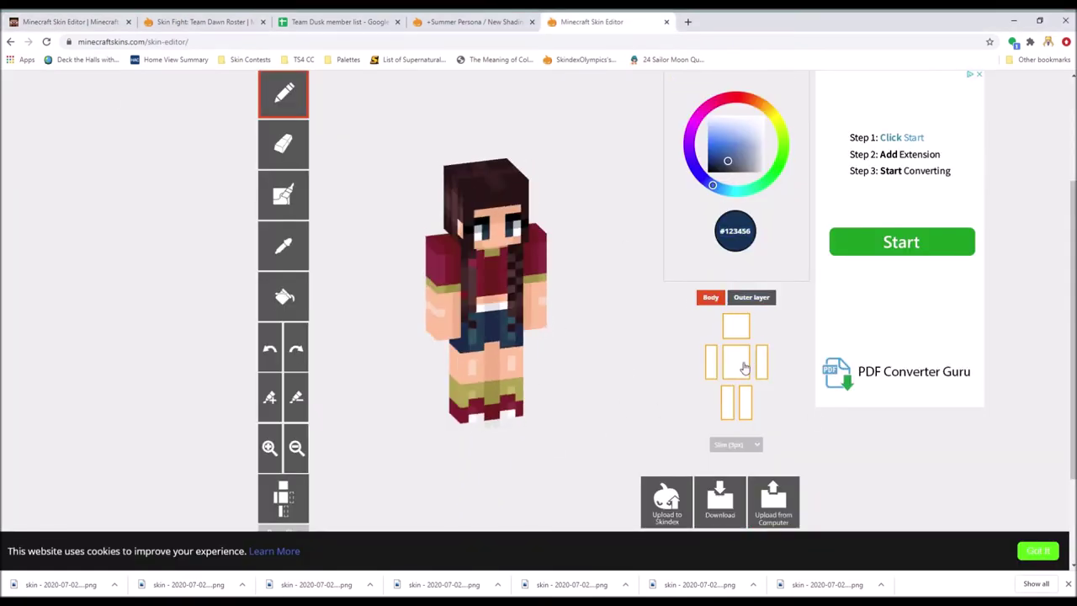
pyautogui.click(688, 21)
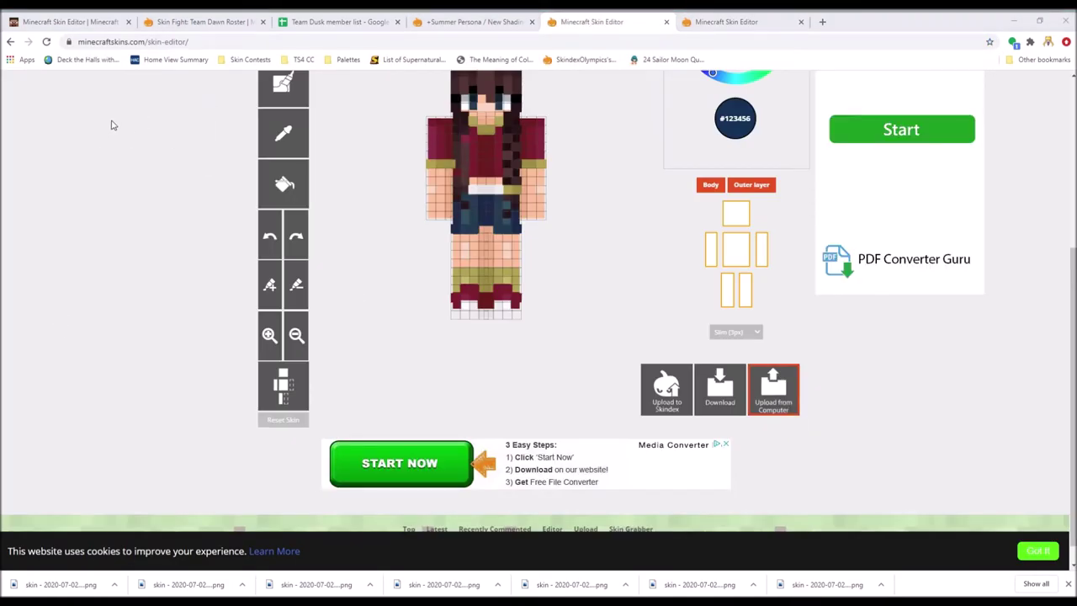
pyautogui.scroll(2, 630, 326)
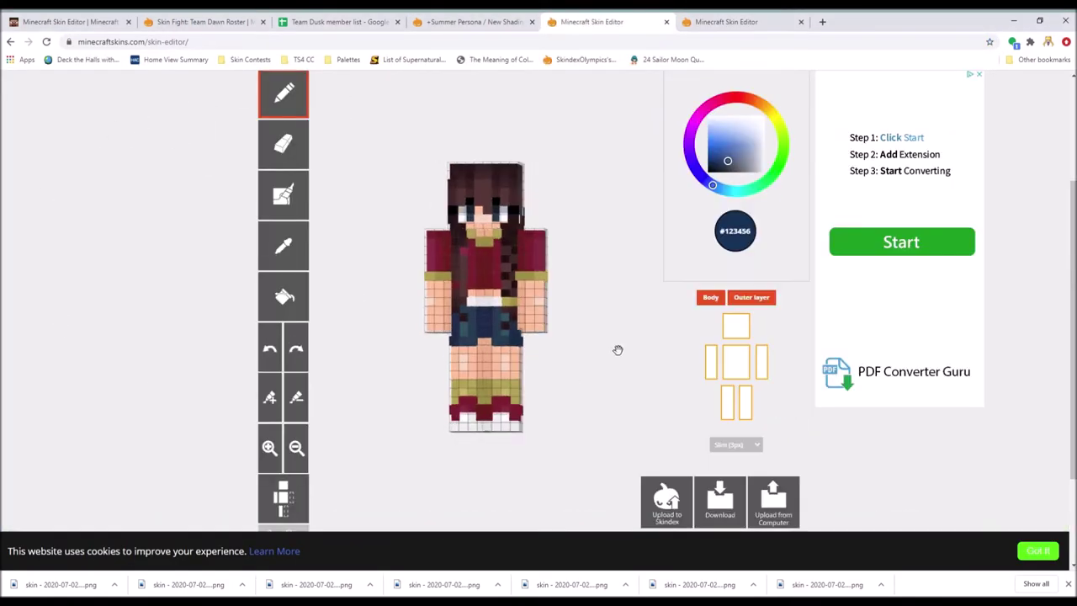
pyautogui.hotkey('ctrl', '1')
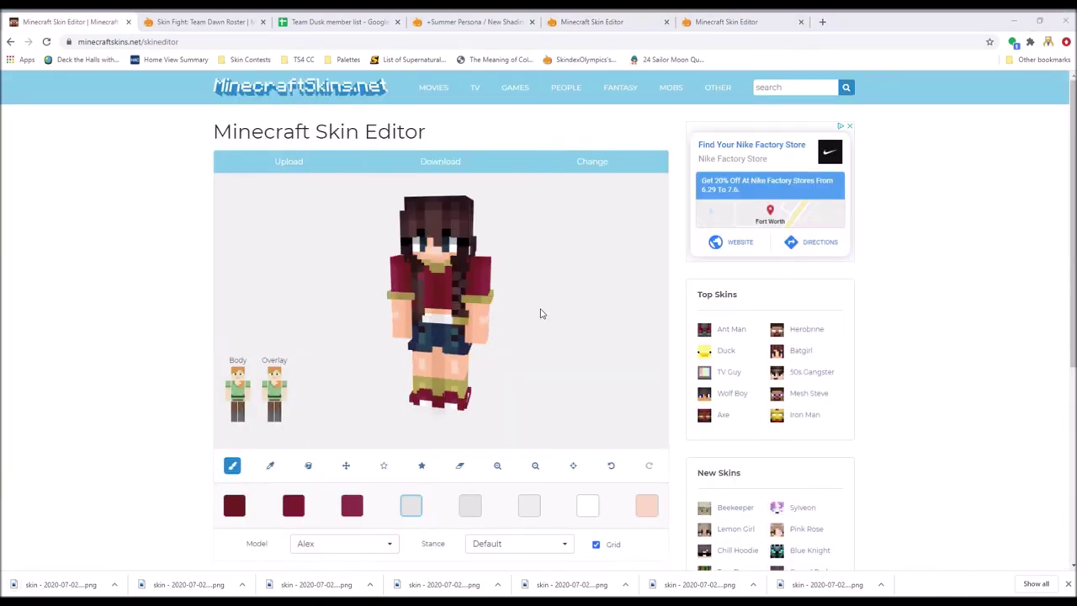
pyautogui.hotkey('alt', 'Tab')
# View the pink My Little Devils skin page, then go back to the skin editor tab.
pyautogui.hotkey('ctrl', 'Tab')
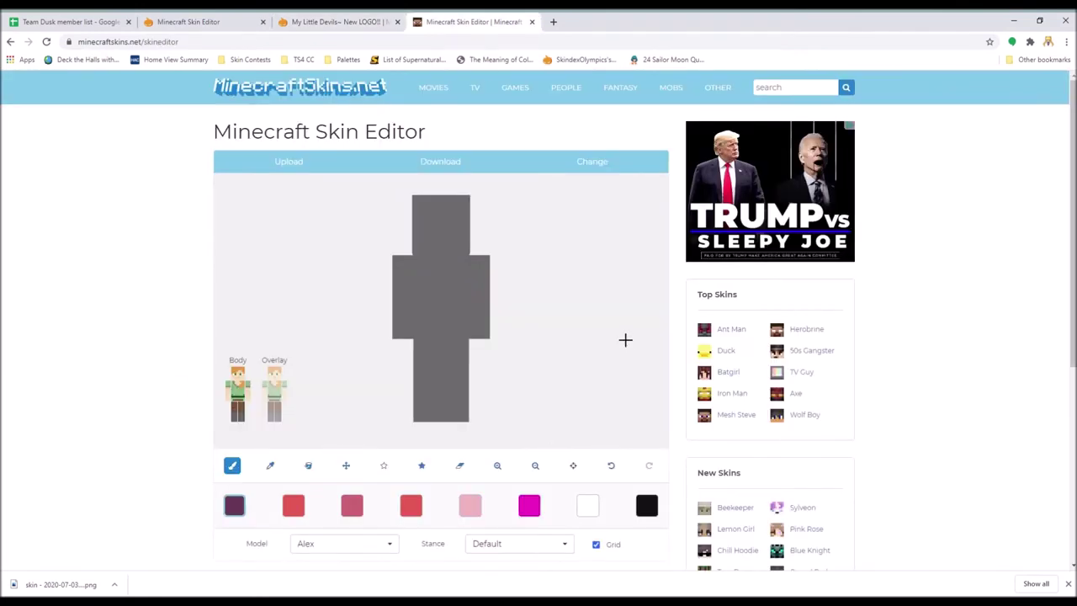
pyautogui.click(305, 19)
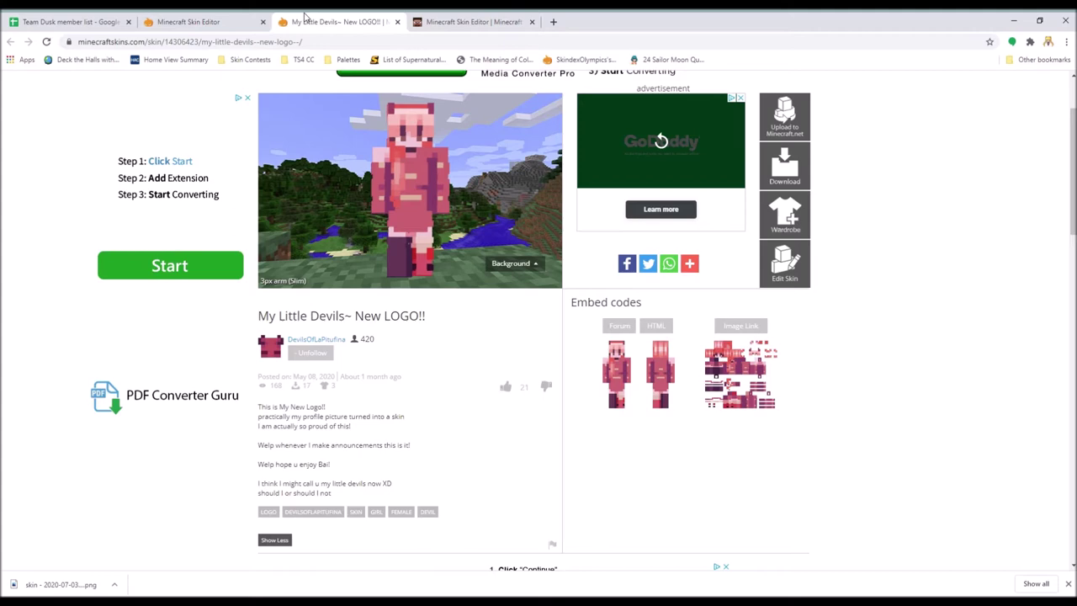
pyautogui.hotkey('ctrl', 'Tab')
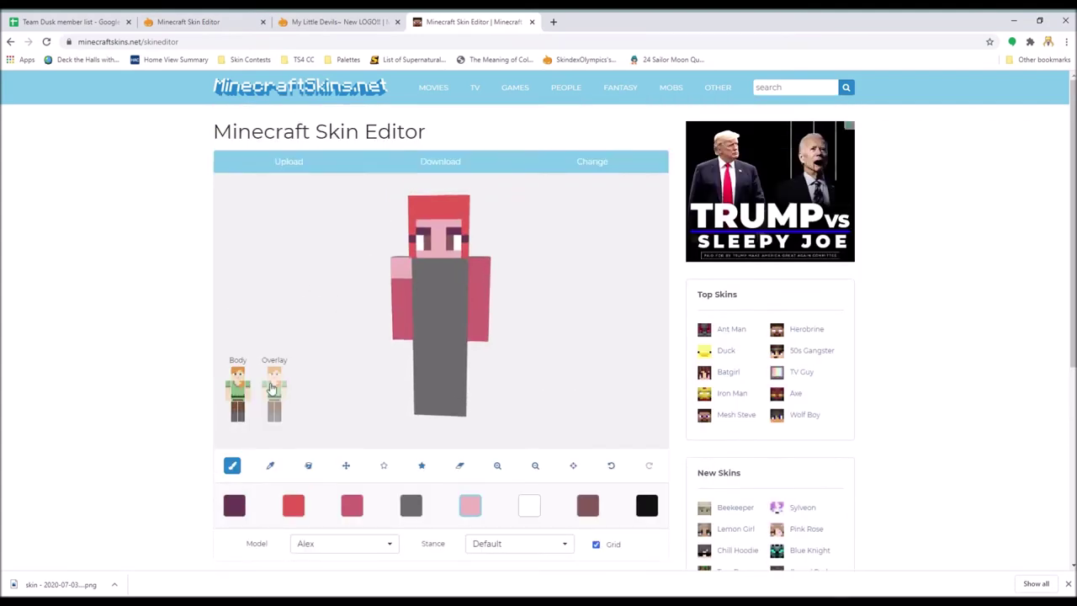
# Paint red hair strands flowing down the front of the pink torso.
pyautogui.click(237, 448)
pyautogui.click(351, 448)
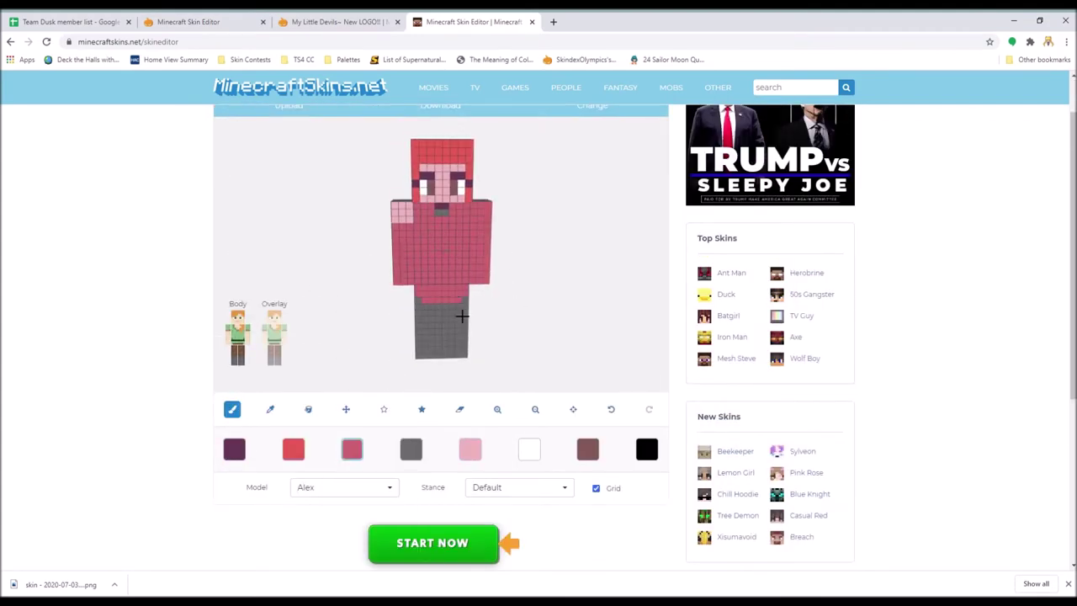
pyautogui.click(612, 409)
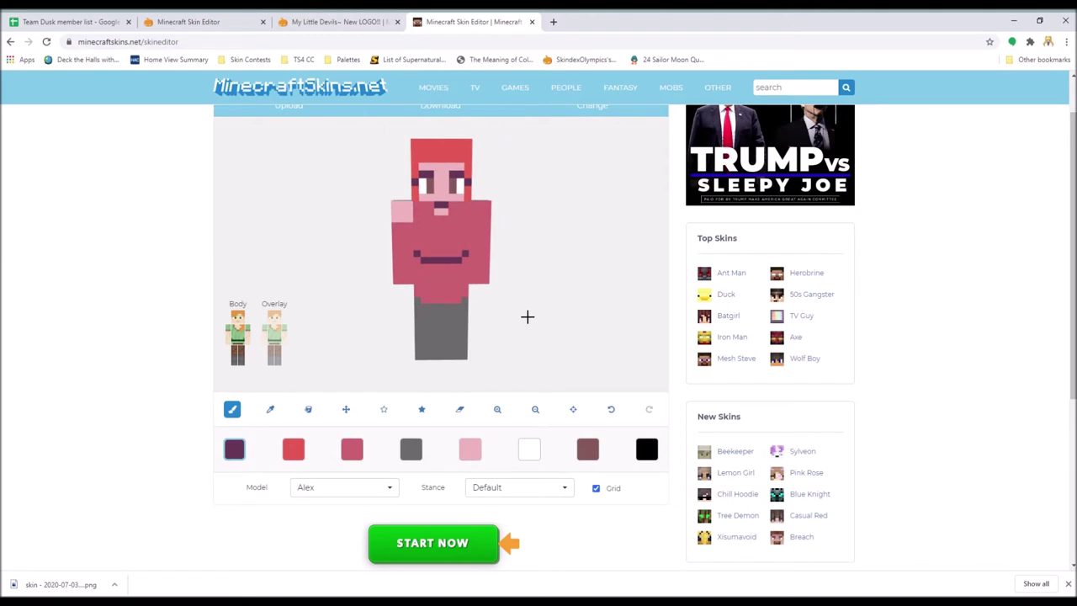
pyautogui.click(293, 449)
pyautogui.click(352, 448)
pyautogui.click(352, 448)
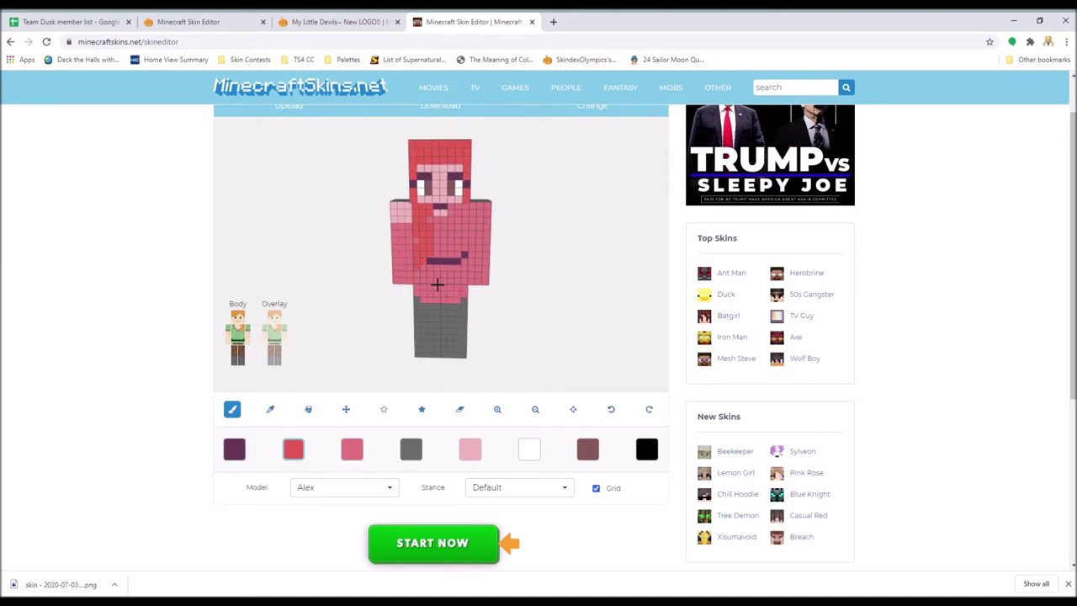
# Paint the left leg dark purple, add red patches on the right leg, and make the knee band pink.
pyautogui.scroll(1, 294, 471)
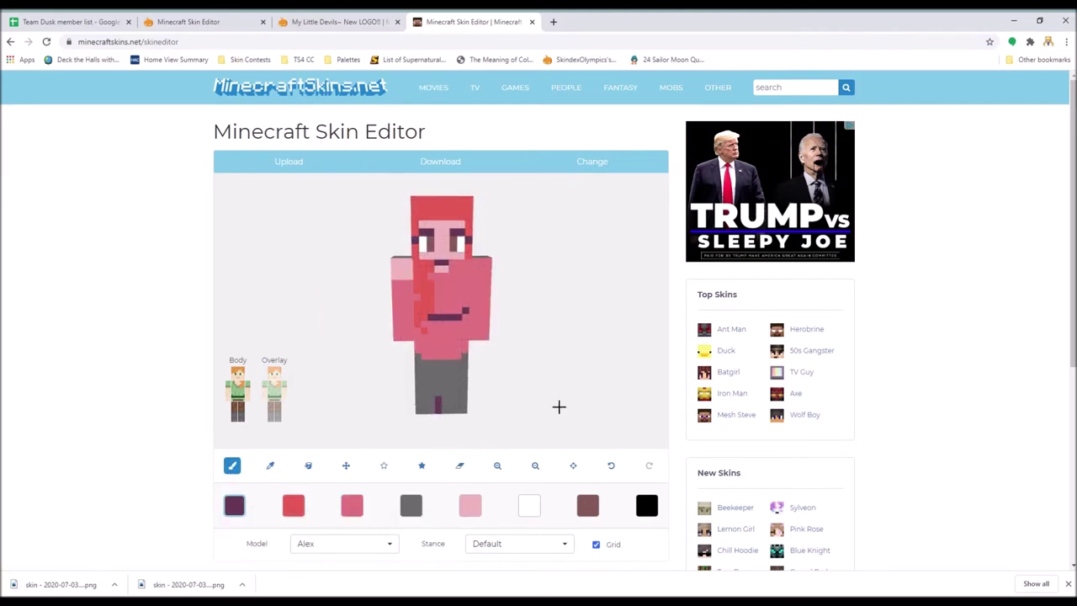
pyautogui.moveTo(425, 374); pyautogui.dragTo(425, 412)
pyautogui.click(410, 505)
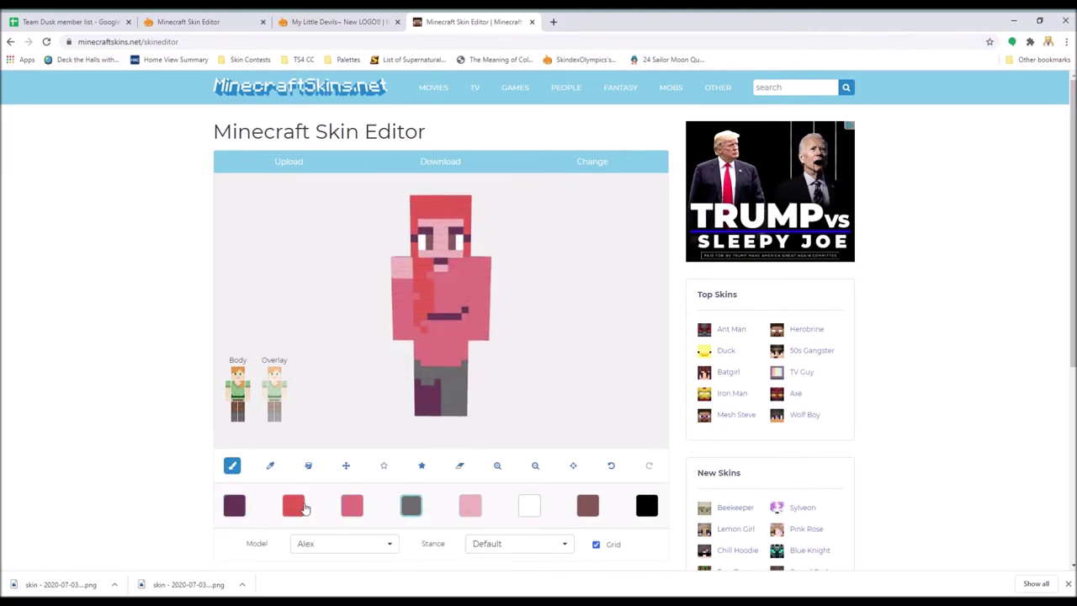
pyautogui.click(293, 505)
pyautogui.click(459, 396)
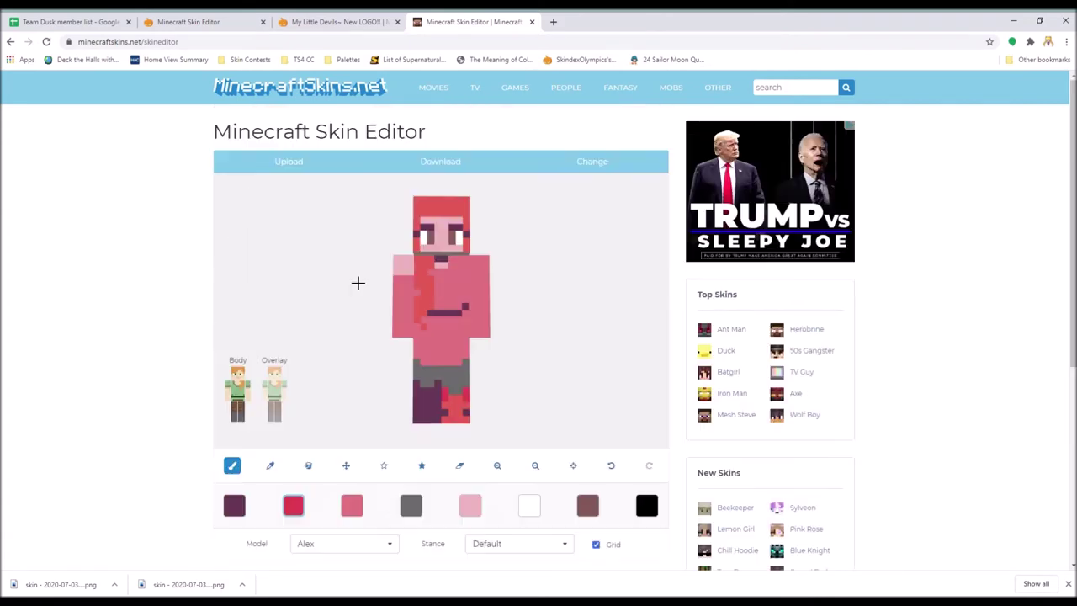
pyautogui.click(470, 504)
pyautogui.moveTo(472, 405); pyautogui.dragTo(477, 390)
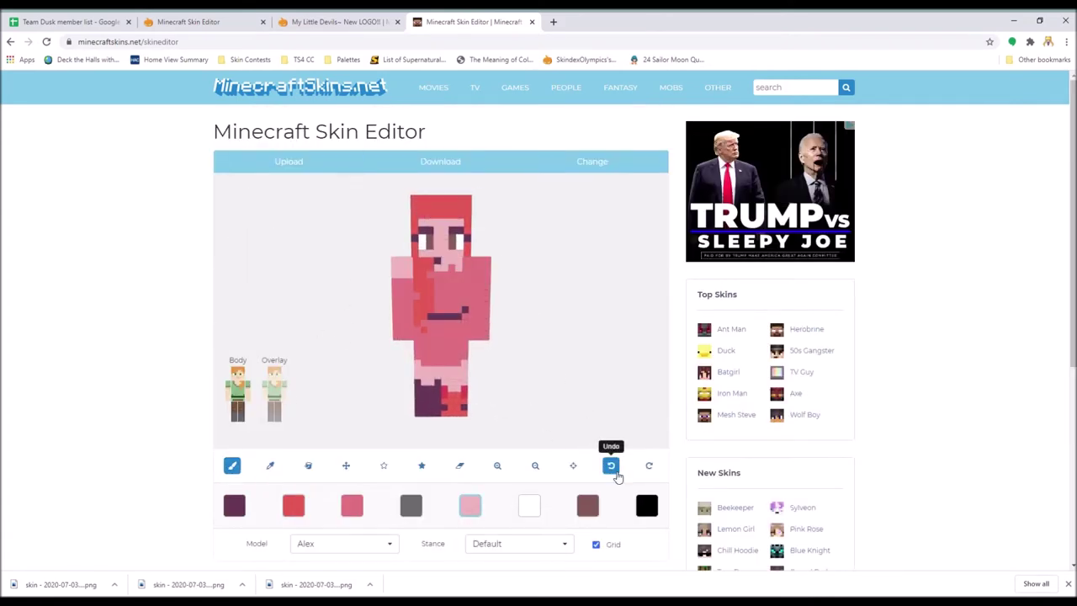
# Toggle the overlay layer back on and undo the ears added to the head.
pyautogui.click(276, 389)
pyautogui.click(276, 389)
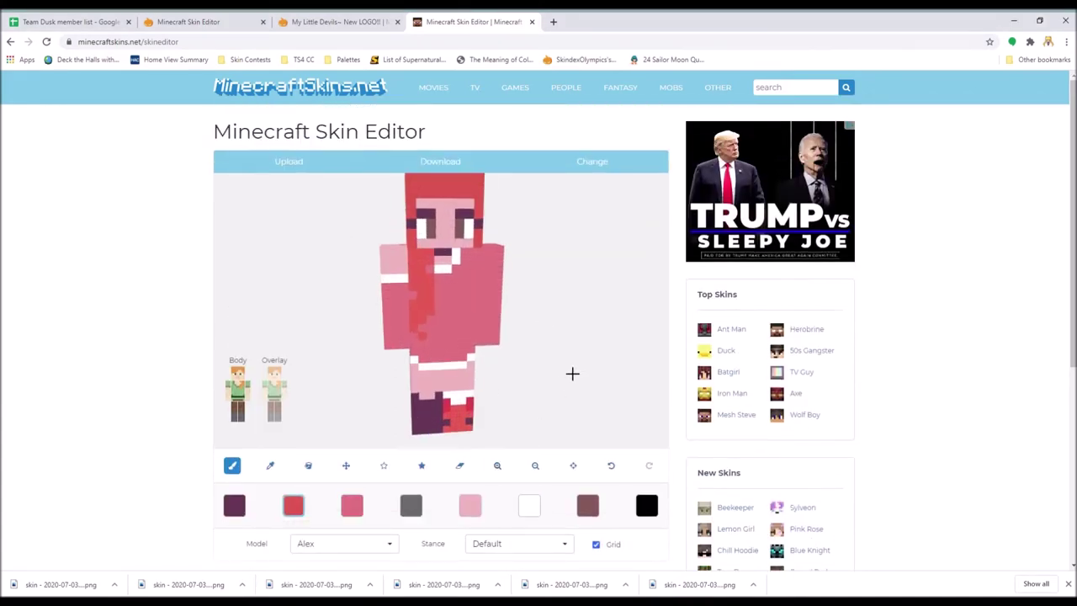
pyautogui.click(274, 394)
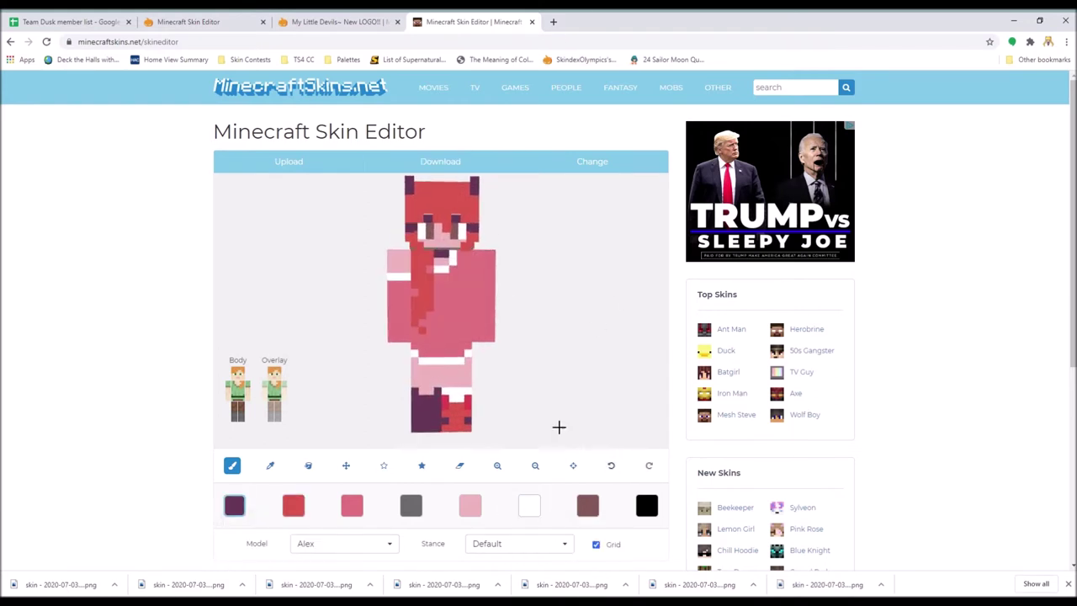
pyautogui.hotkey('ctrl', 'z')
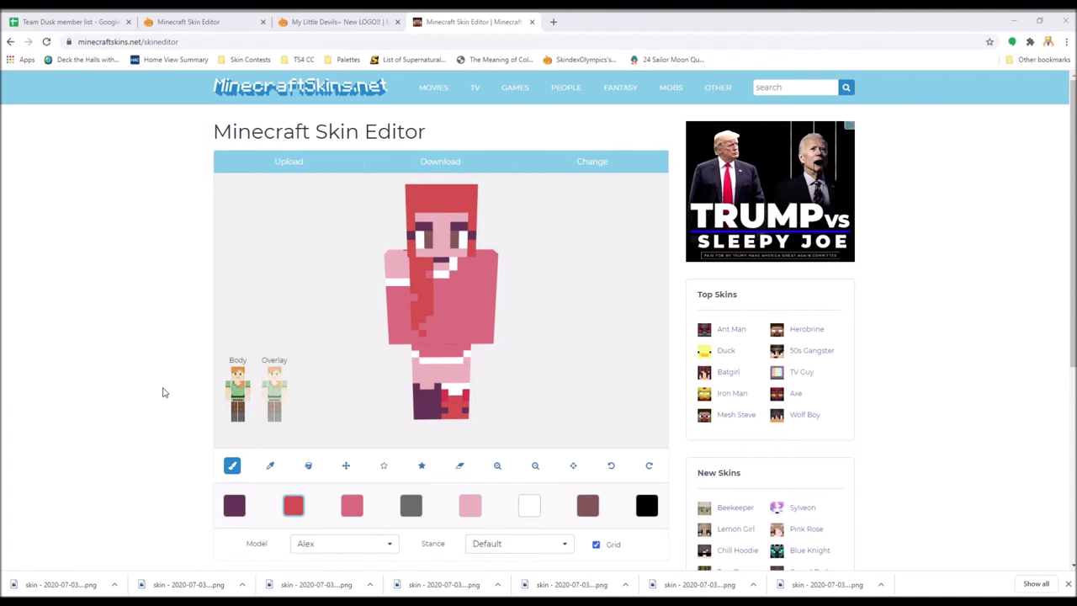
# Sample the reddish pink from the hair and paint darker red hair down the torso's right side.
pyautogui.click(351, 505)
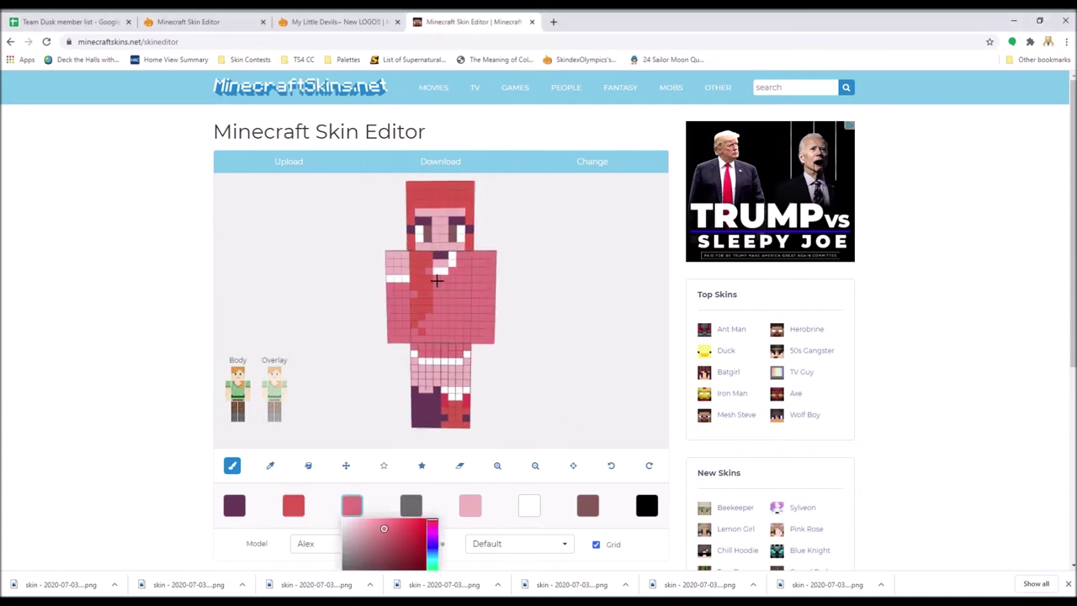
pyautogui.moveTo(445, 379); pyautogui.dragTo(487, 309)
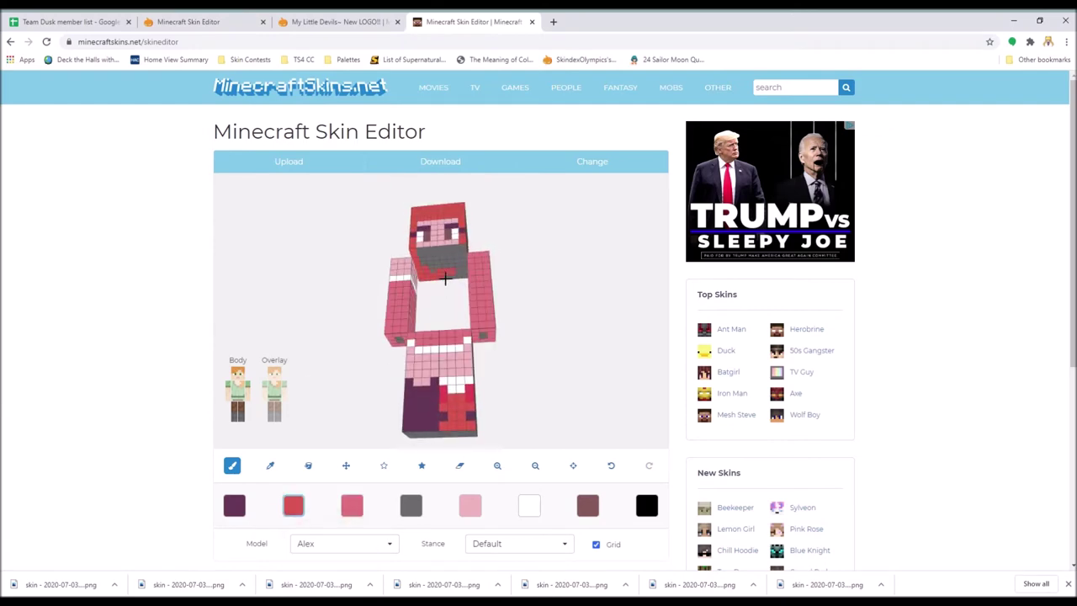
pyautogui.moveTo(464, 269); pyautogui.dragTo(473, 420)
pyautogui.click(270, 465)
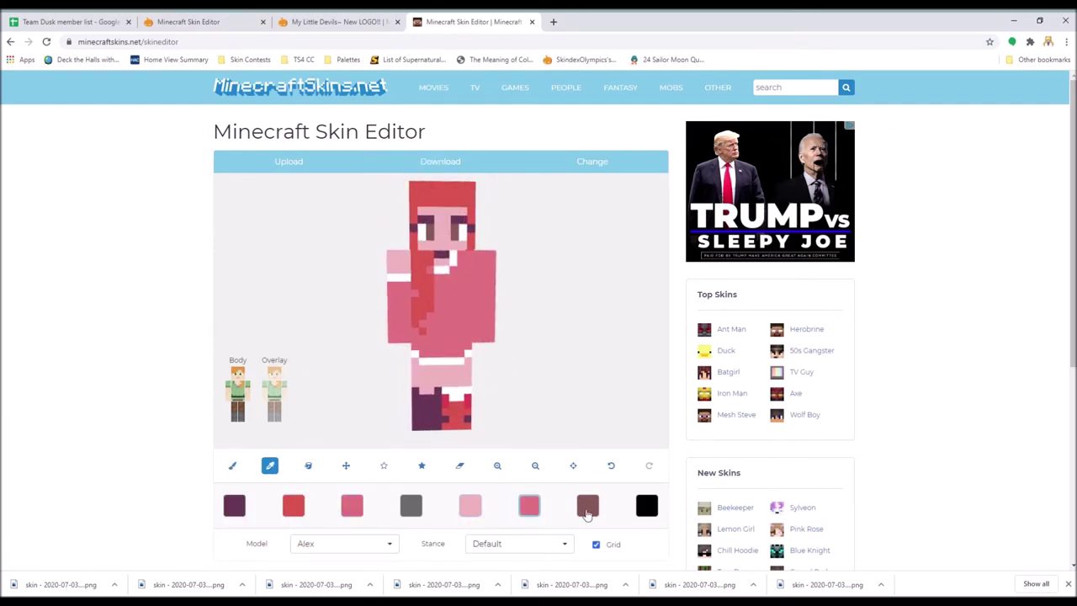
pyautogui.click(491, 264)
pyautogui.moveTo(491, 263); pyautogui.dragTo(476, 282)
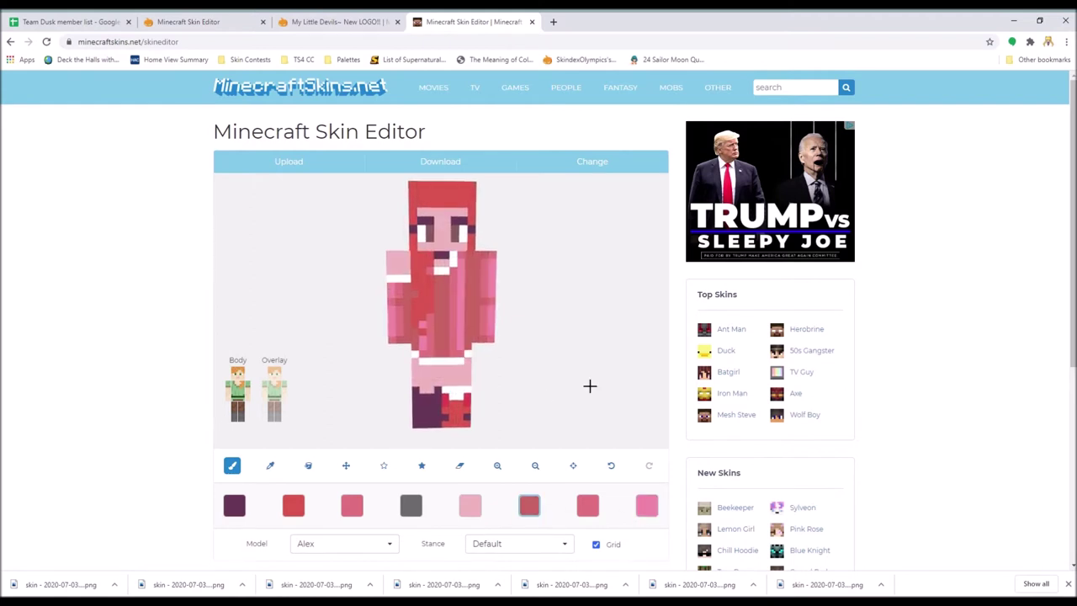
pyautogui.click(610, 465)
pyautogui.moveTo(557, 398); pyautogui.dragTo(568, 401)
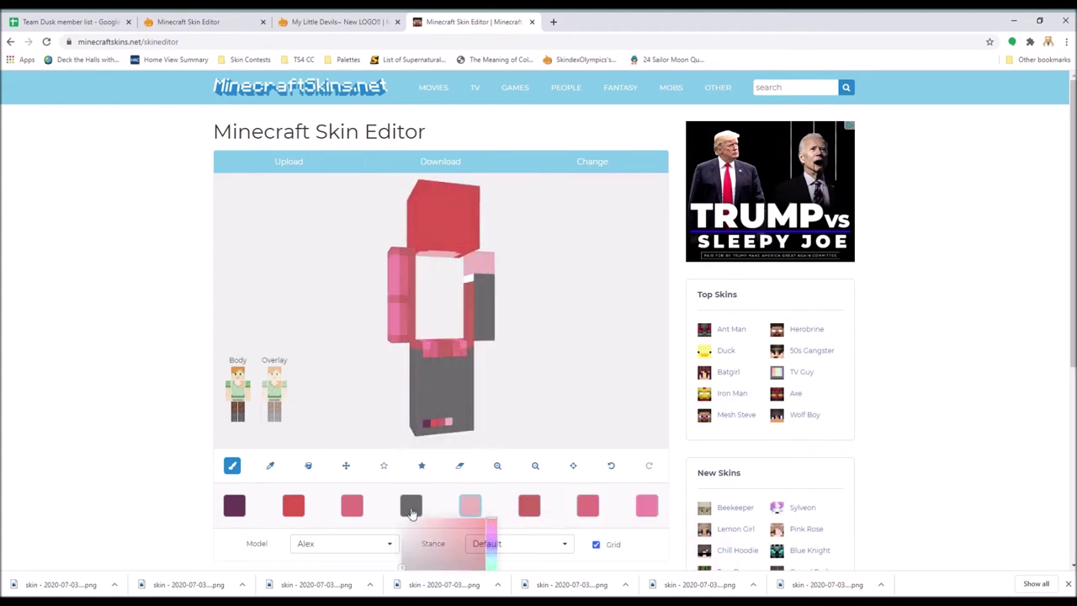
# Recolour the grey swatch to white, pick another pink shade, and restore the speckled head texture.
pyautogui.click(529, 505)
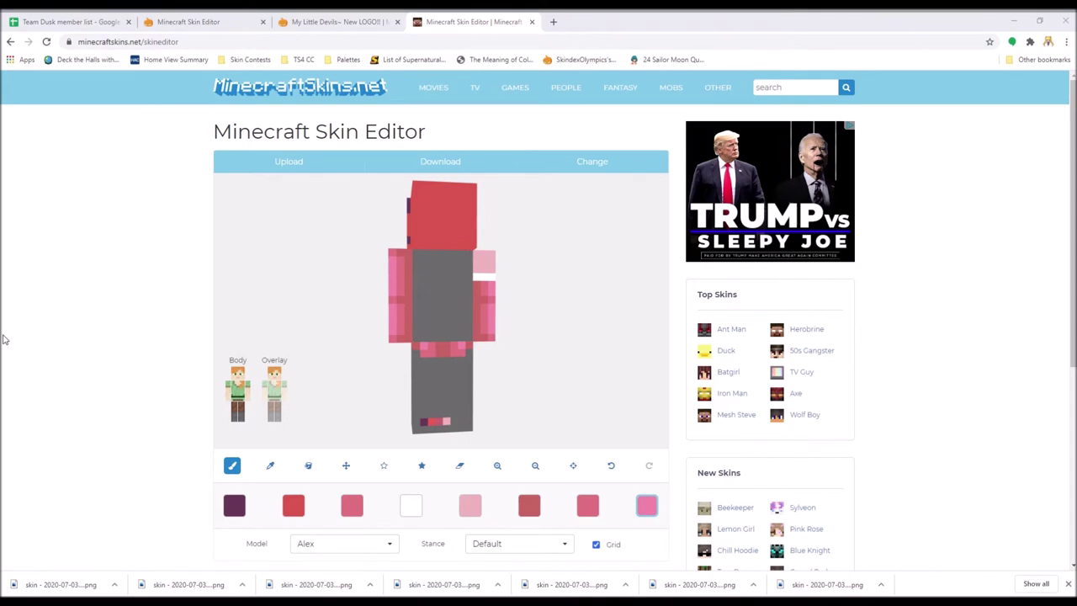
pyautogui.click(587, 504)
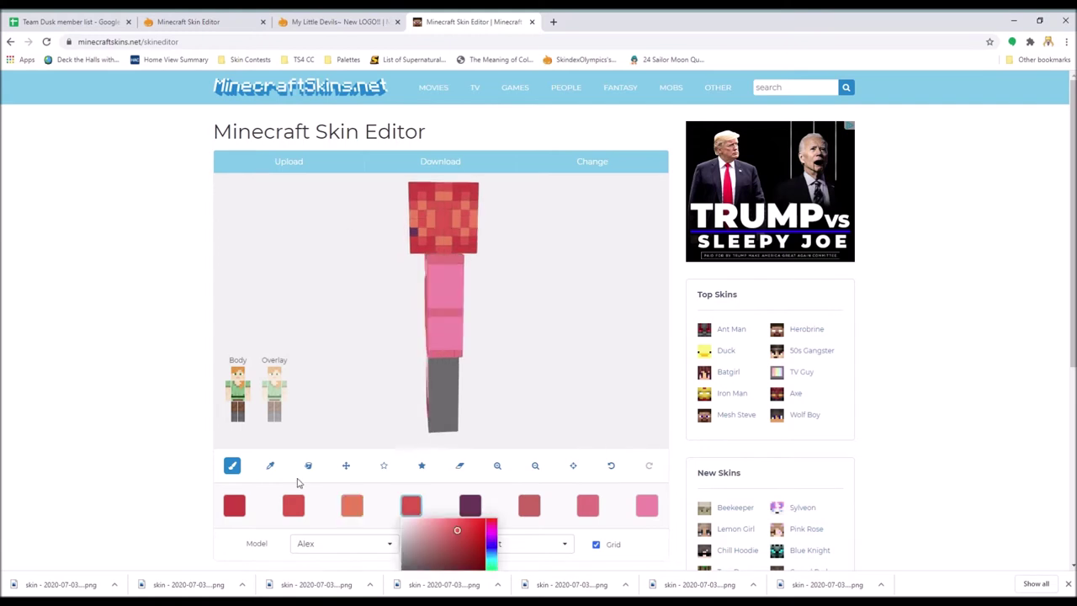
pyautogui.moveTo(454, 217); pyautogui.dragTo(490, 242)
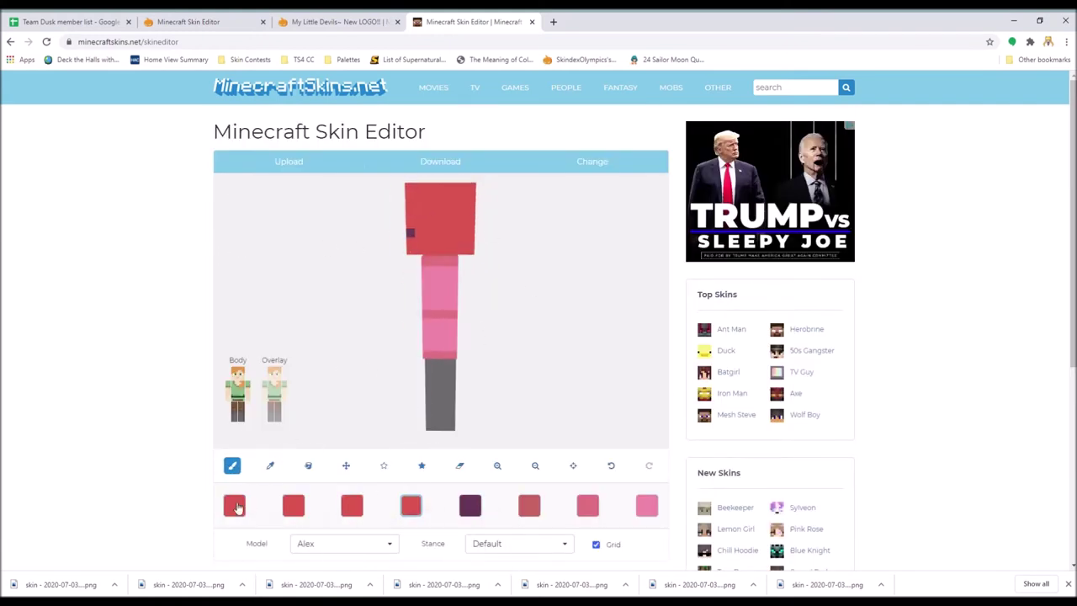
pyautogui.scroll(-1, 532, 337)
pyautogui.click(611, 409)
# Change the first red to a pinker crimson and paint hair shading on the head.
pyautogui.click(234, 448)
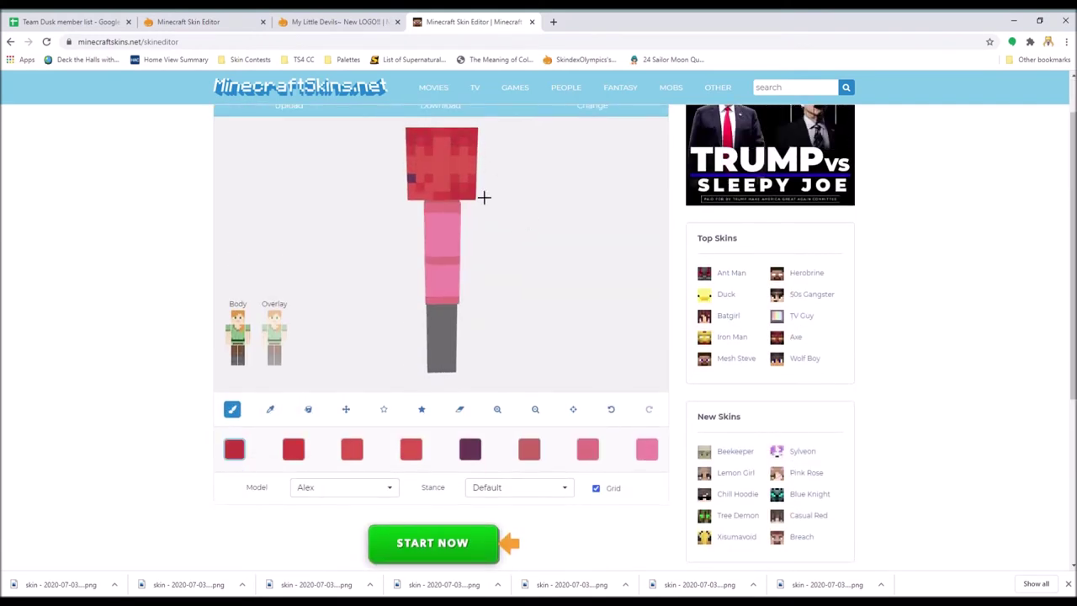
pyautogui.click(423, 173)
pyautogui.click(234, 448)
pyautogui.click(315, 468)
pyautogui.click(463, 144)
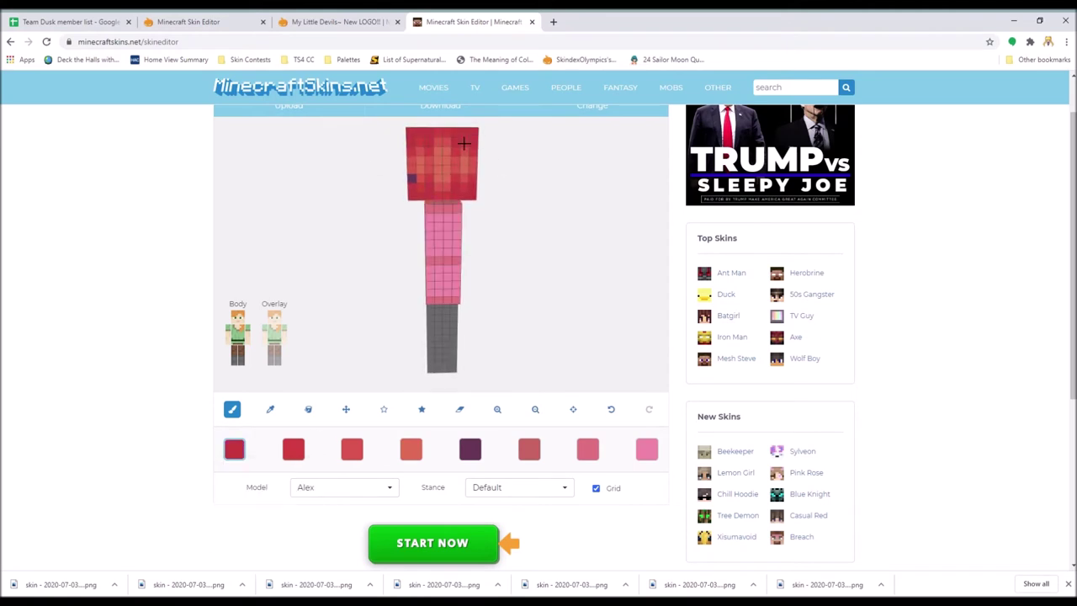
pyautogui.click(352, 448)
pyautogui.click(488, 185)
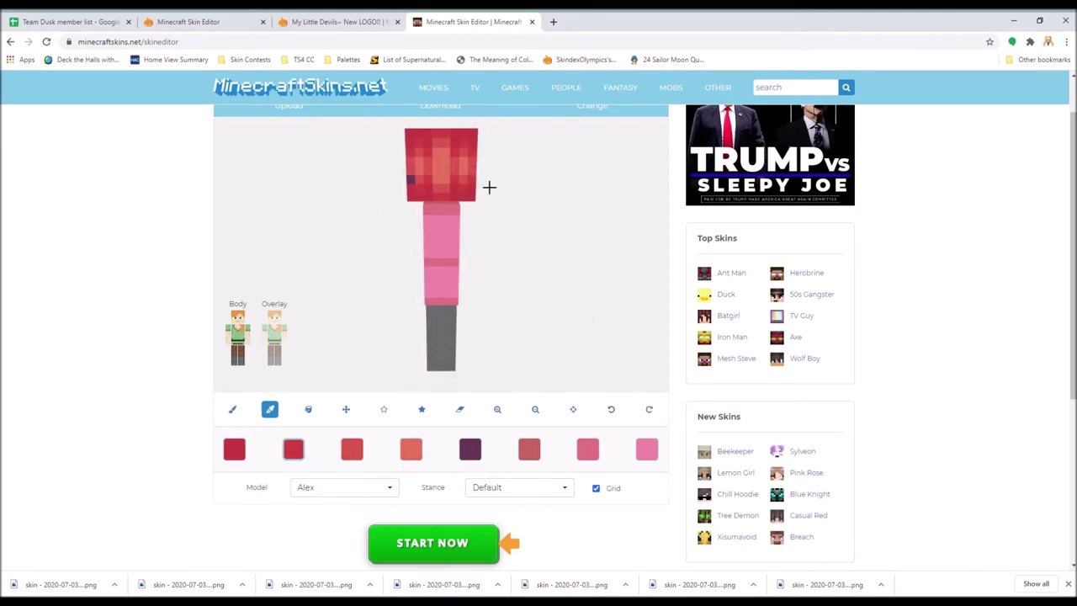
pyautogui.moveTo(342, 220); pyautogui.dragTo(479, 143)
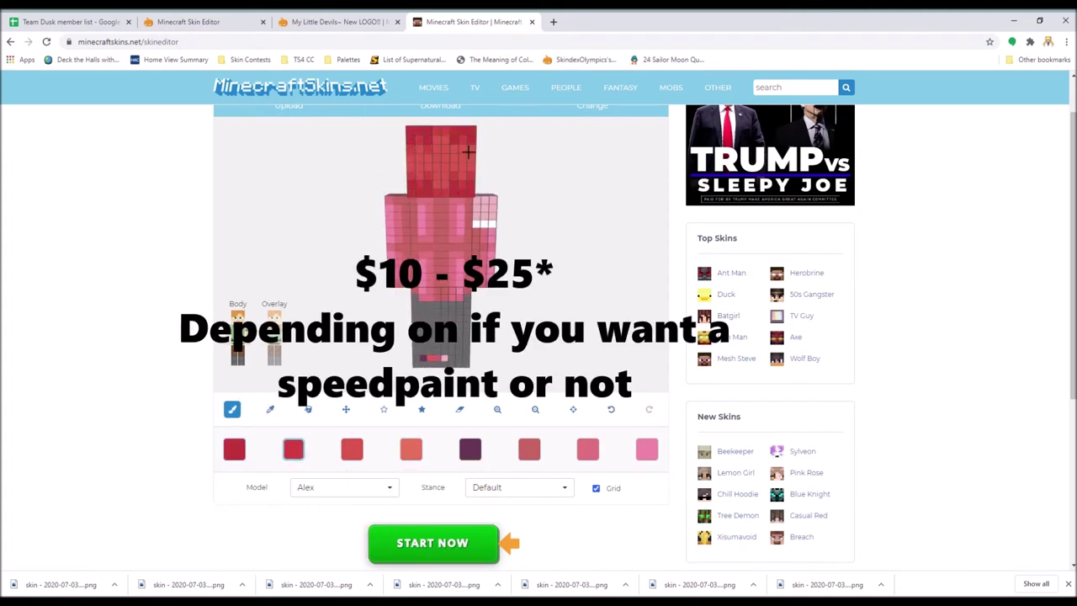
pyautogui.moveTo(436, 173)
pyautogui.mouseDown()
pyautogui.moveTo(279, 221)
pyautogui.moveTo(417, 245)
pyautogui.moveTo(434, 278)
pyautogui.mouseUp()
# Paint dark red and red shading on the front of the shirt and along the body's side.
pyautogui.click(233, 448)
pyautogui.click(429, 285)
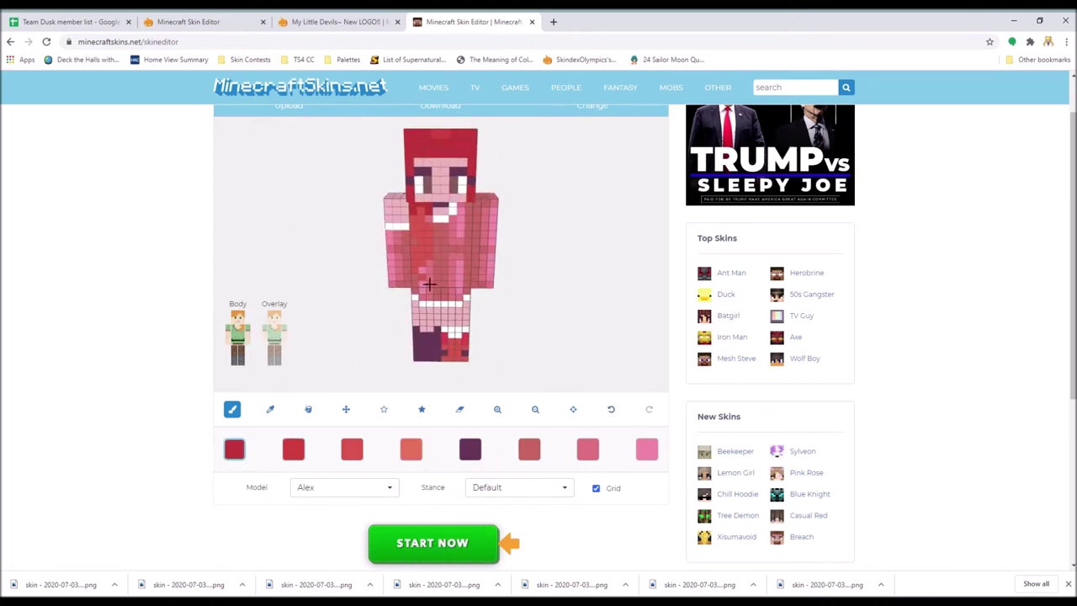
pyautogui.moveTo(341, 267); pyautogui.dragTo(430, 225)
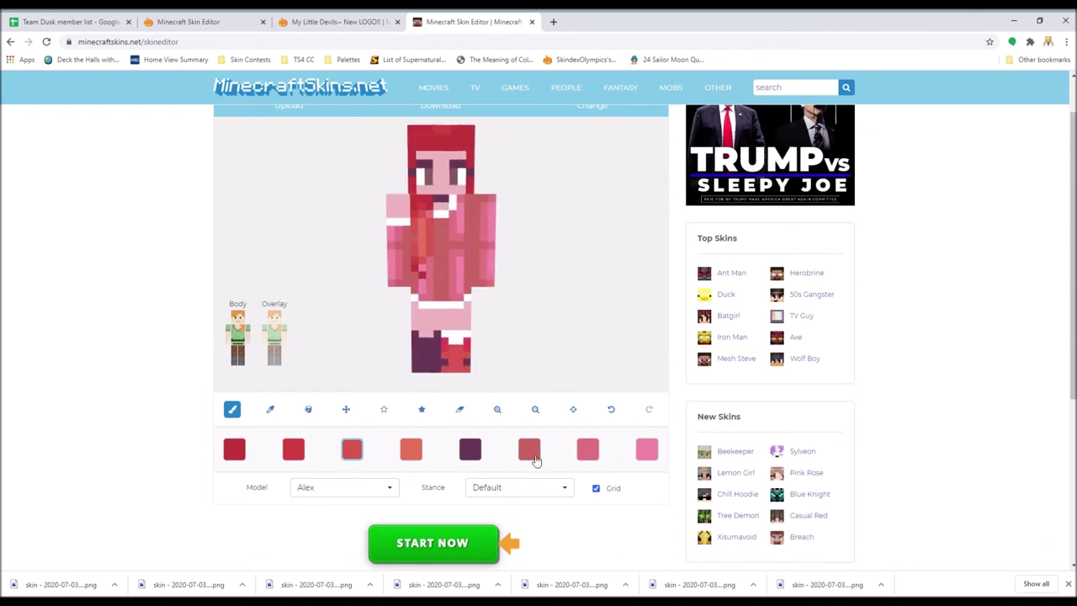
pyautogui.click(534, 459)
pyautogui.click(460, 326)
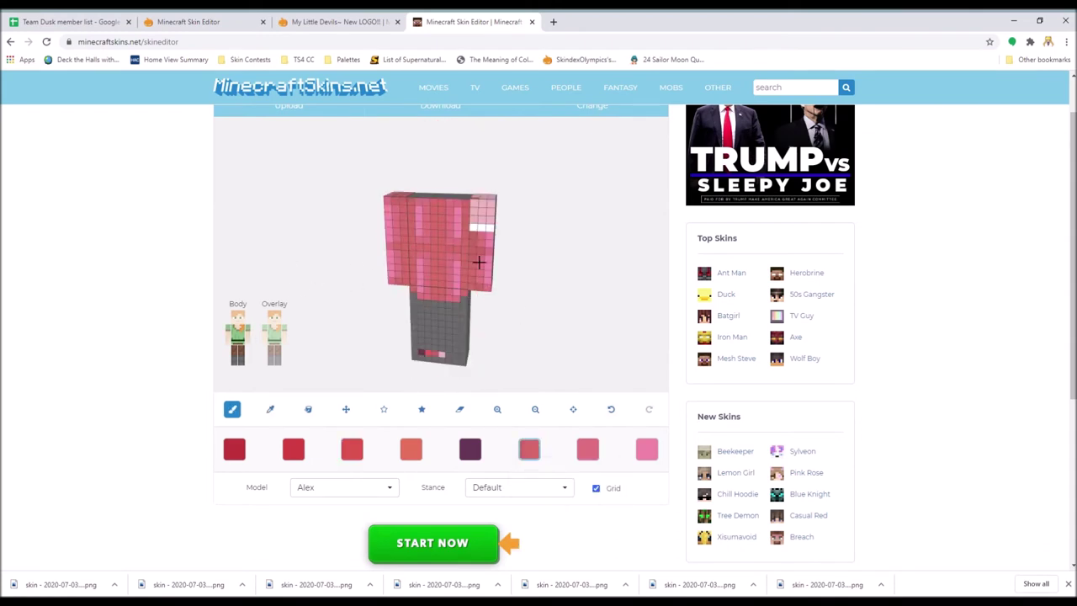
pyautogui.click(587, 448)
pyautogui.click(234, 448)
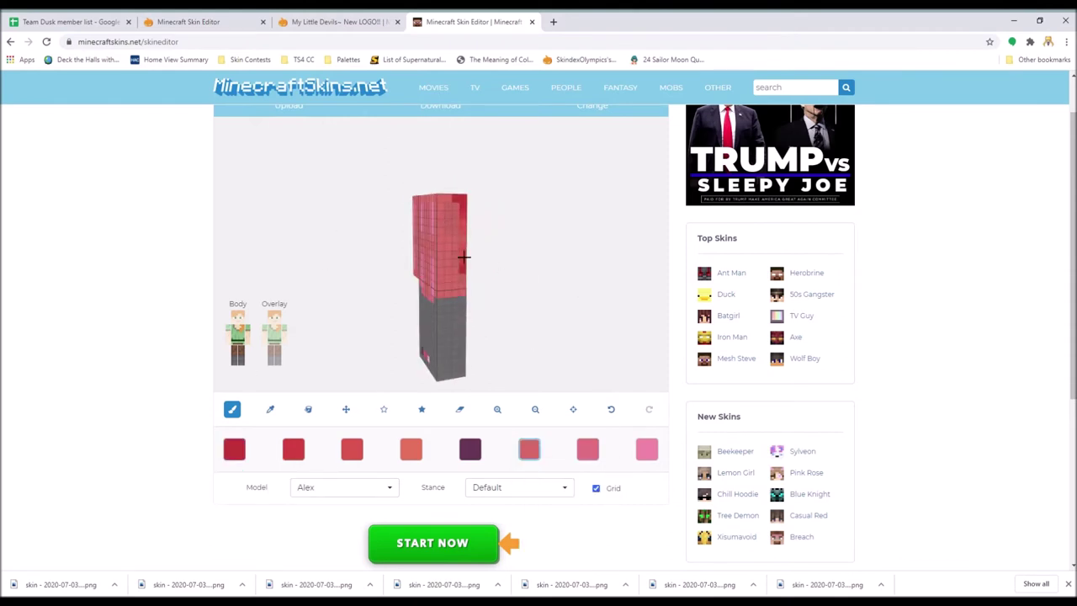
# Sample white from the model into the palette and pick red shades for the back.
pyautogui.click(269, 409)
pyautogui.click(446, 328)
pyautogui.moveTo(505, 310)
pyautogui.mouseDown()
pyautogui.moveTo(461, 197)
pyautogui.moveTo(348, 192)
pyautogui.mouseUp()
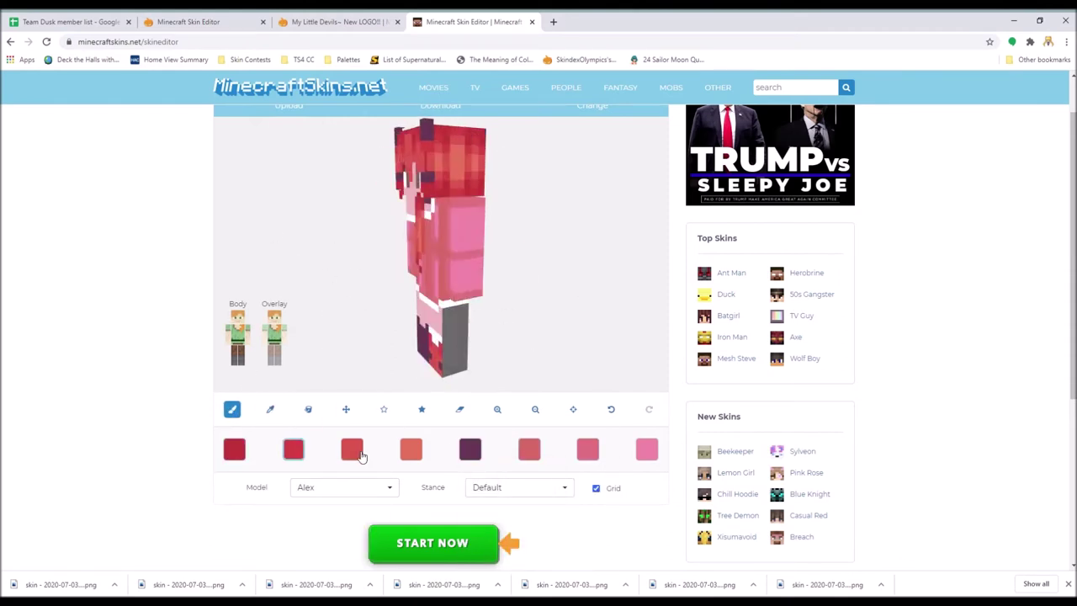
pyautogui.click(410, 448)
pyautogui.moveTo(560, 223); pyautogui.dragTo(354, 224)
pyautogui.click(292, 449)
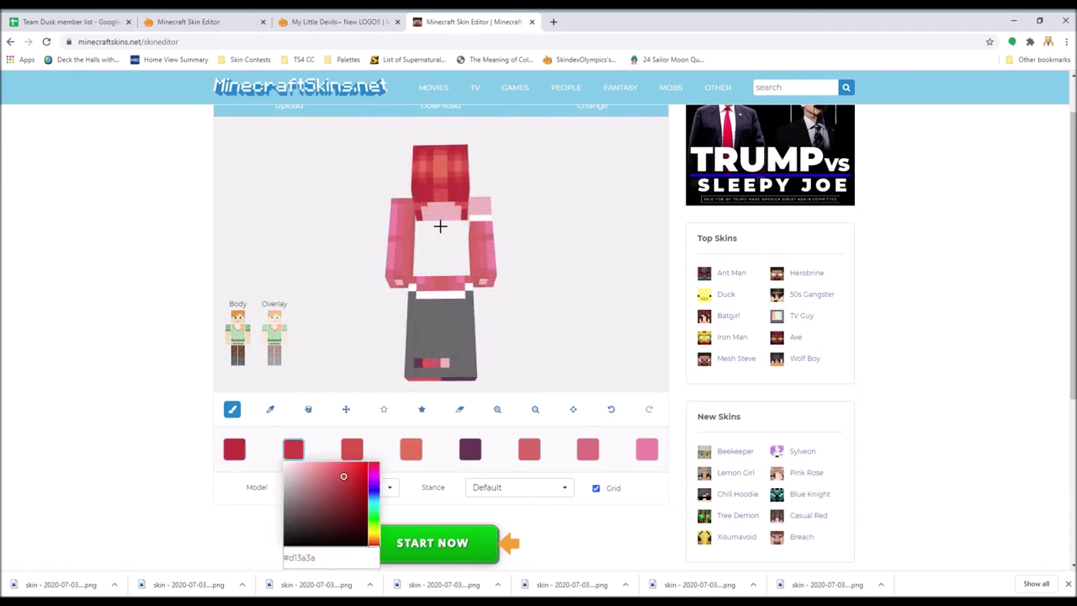
pyautogui.scroll(1, 337, 253)
pyautogui.click(411, 504)
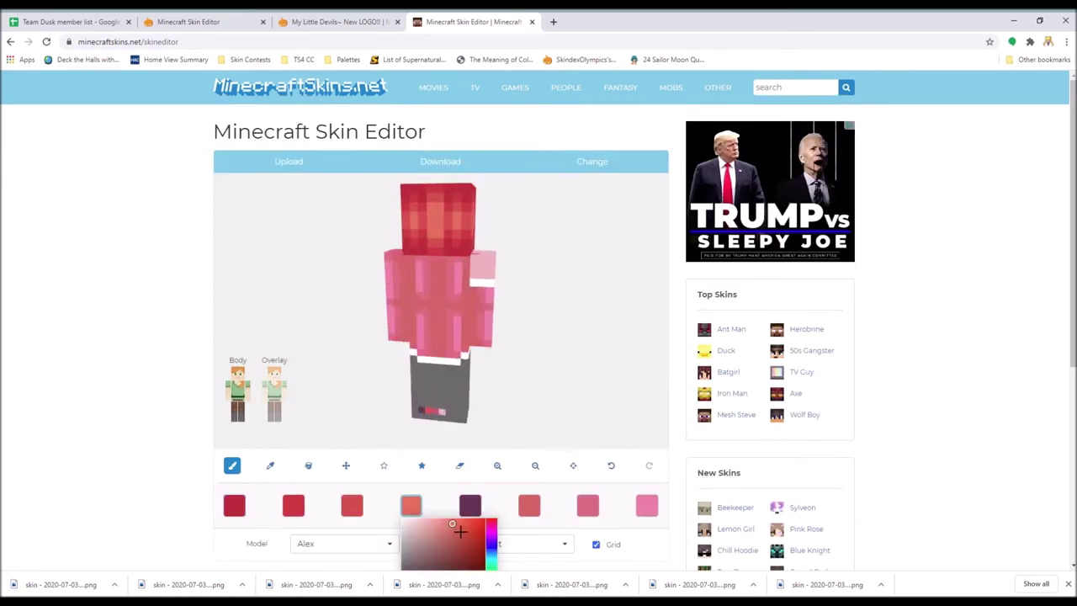
pyautogui.moveTo(334, 225); pyautogui.dragTo(274, 383)
pyautogui.moveTo(226, 282); pyautogui.dragTo(421, 334)
# Set the fourth swatch to a fine-tuned crimson and cycle through the palette colours with number keys.
pyautogui.press('1')
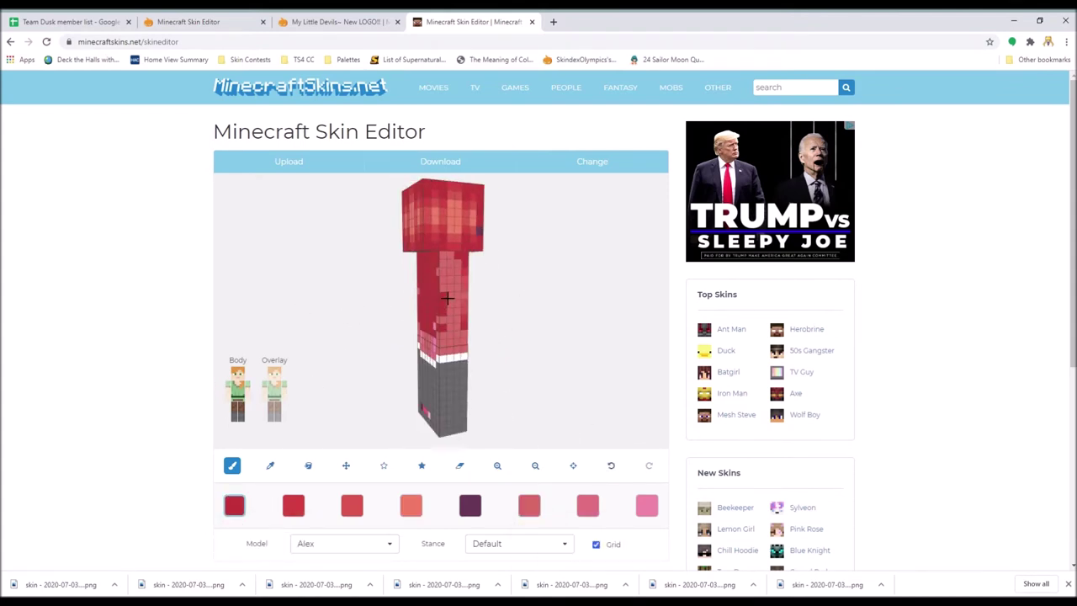
pyautogui.press('2')
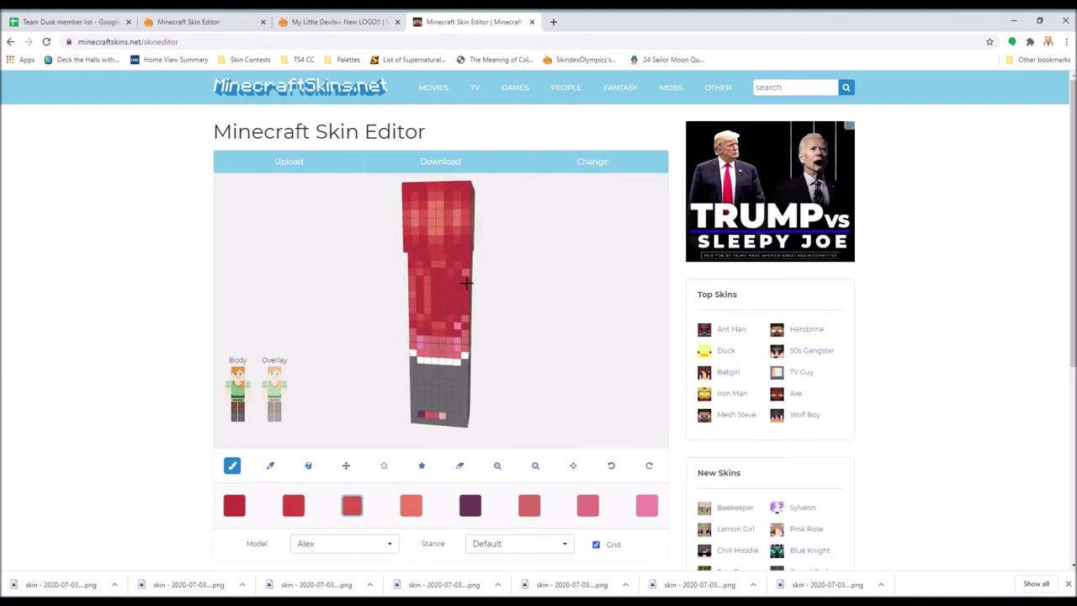
pyautogui.press('4')
pyautogui.click(293, 505)
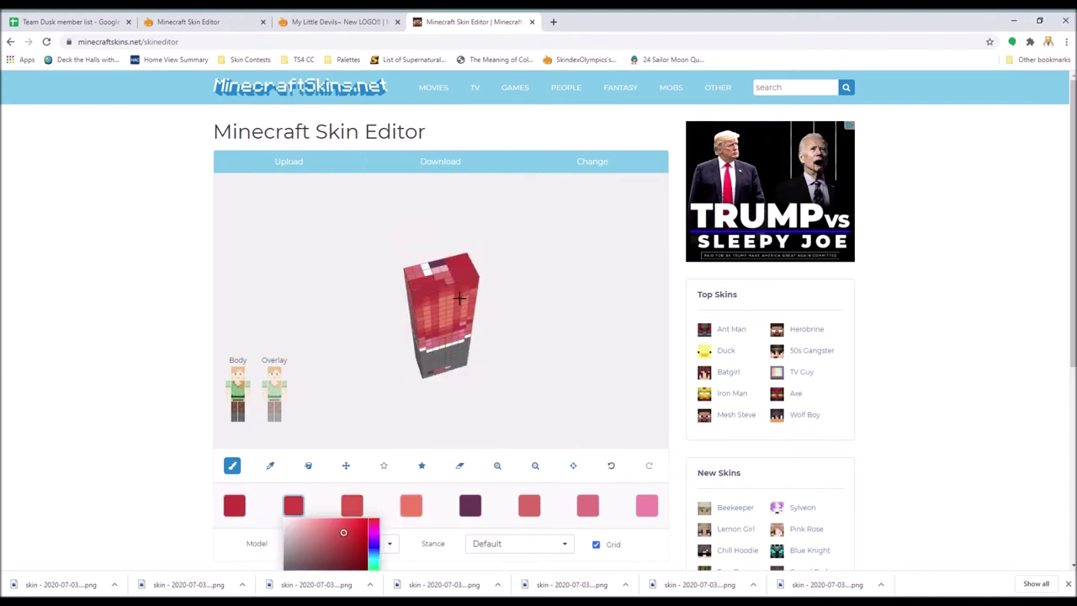
pyautogui.click(326, 307)
pyautogui.click(410, 504)
pyautogui.click(395, 474)
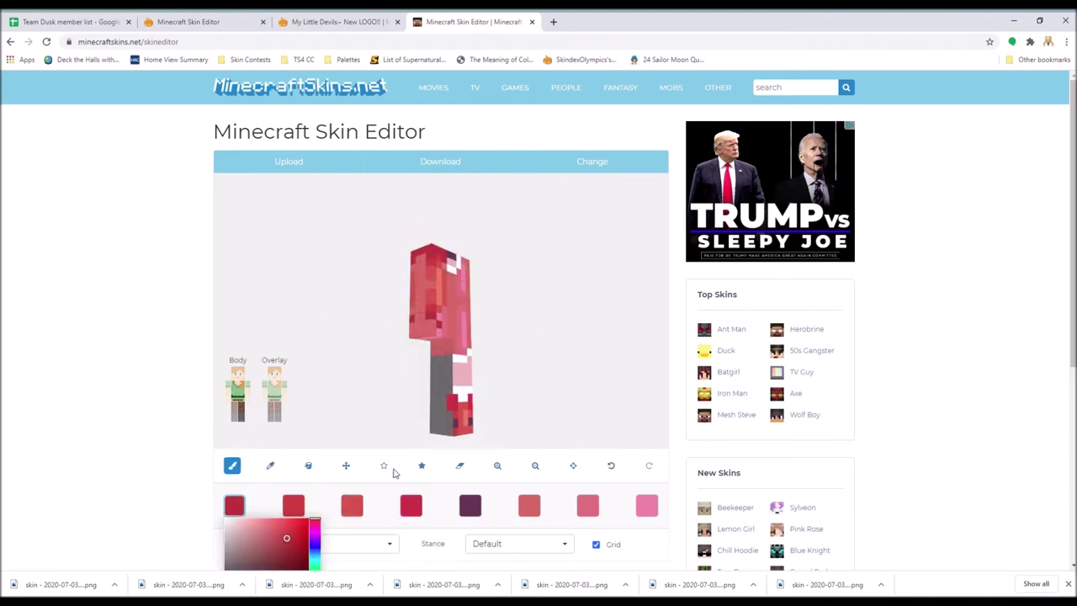
pyautogui.press('5')
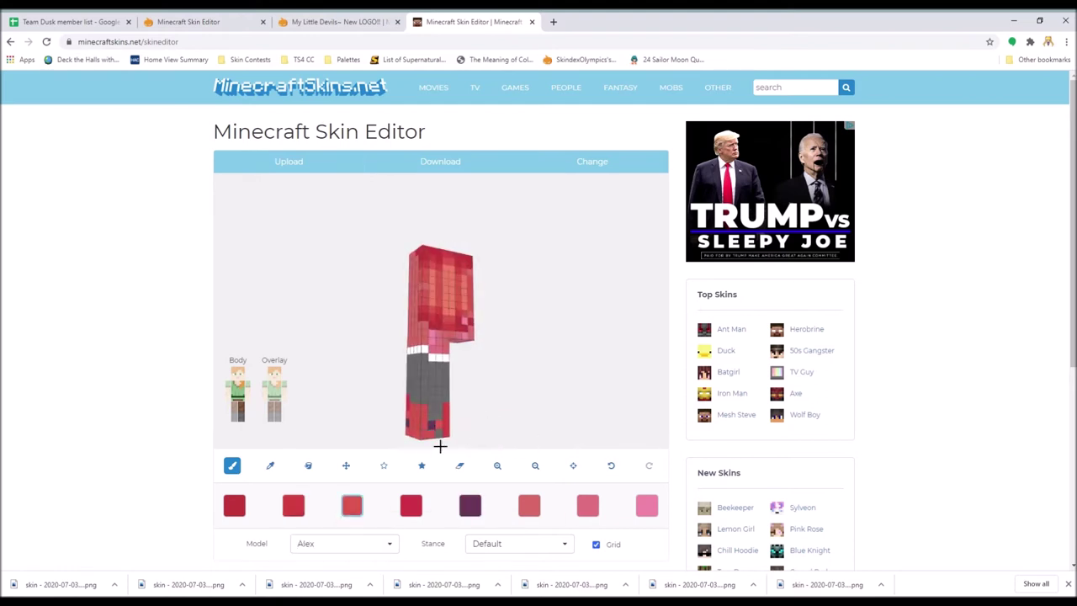
pyautogui.press('6')
pyautogui.scroll(-1, 371, 421)
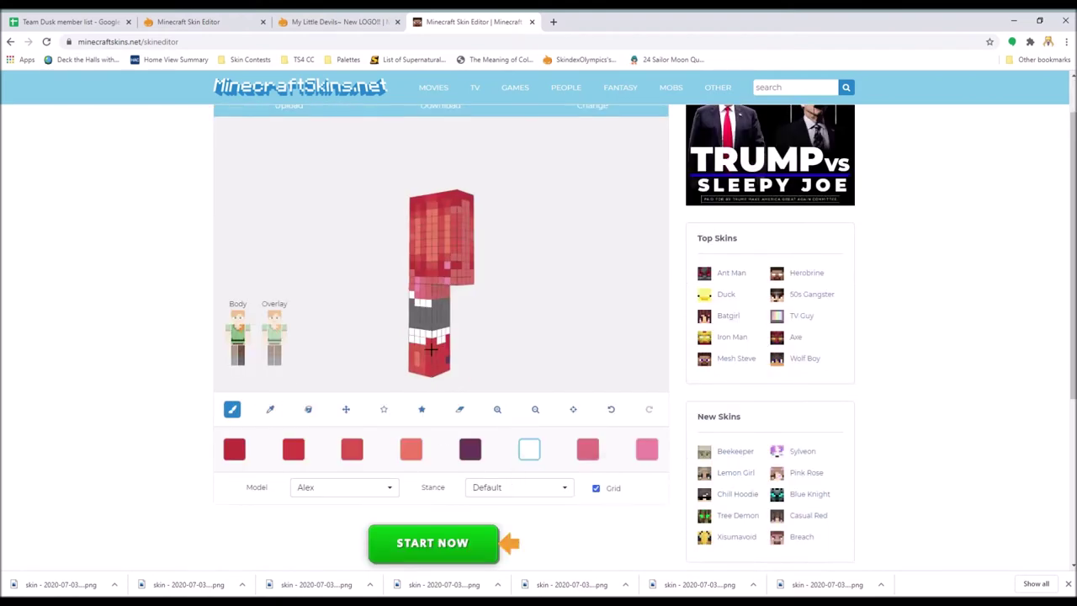
pyautogui.press('6')
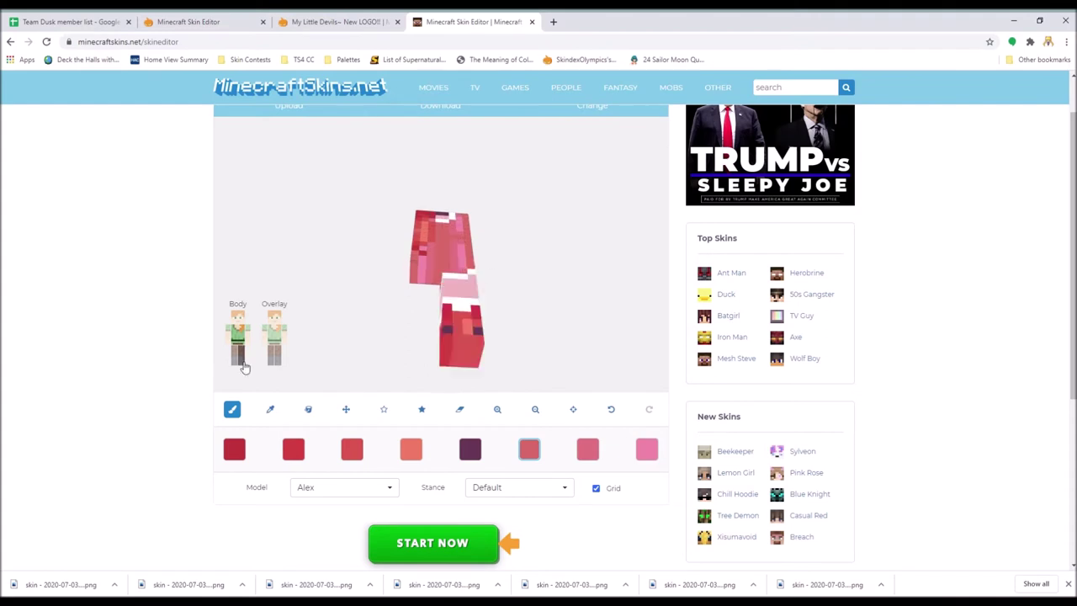
# Alternate between pencil and brush tools while switching among palette colours 3 to 8.
pyautogui.press('p')
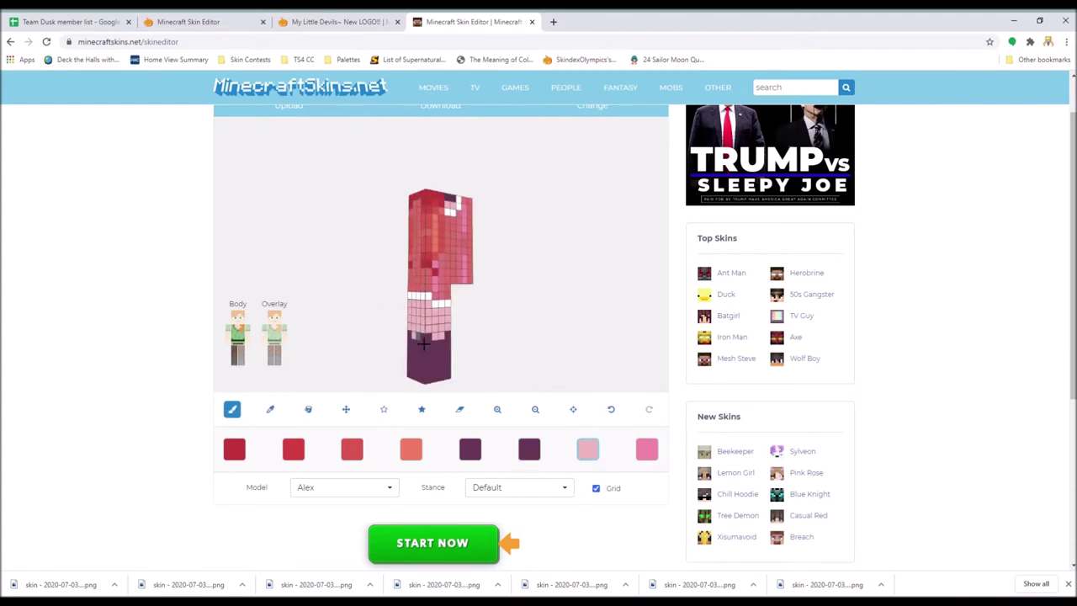
pyautogui.press('7')
pyautogui.scroll(1, 344, 332)
pyautogui.scroll(-1, 434, 422)
pyautogui.press('b')
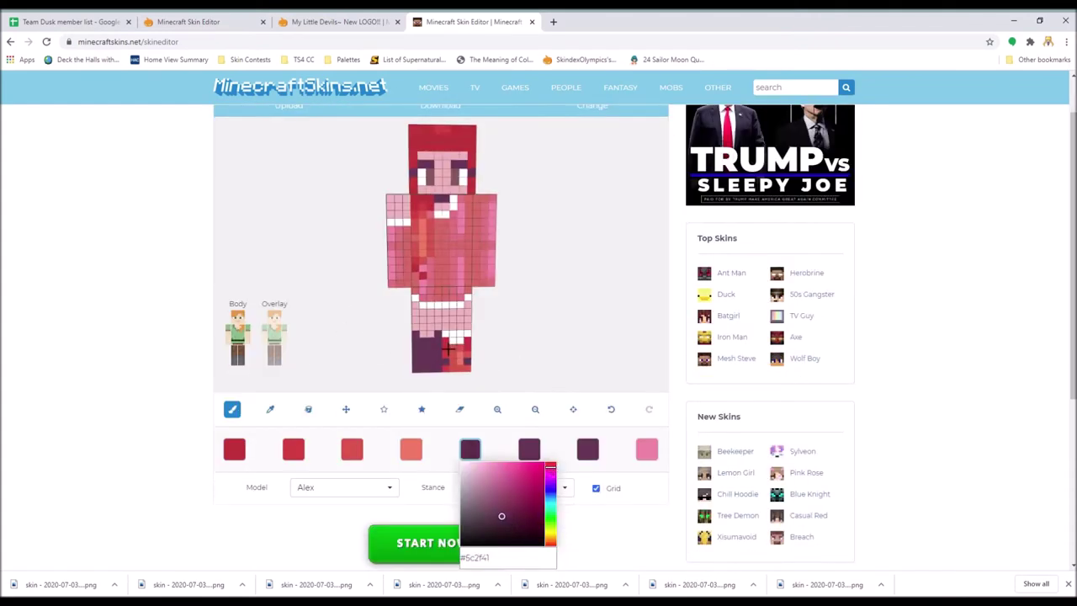
pyautogui.press('3')
pyautogui.press('p')
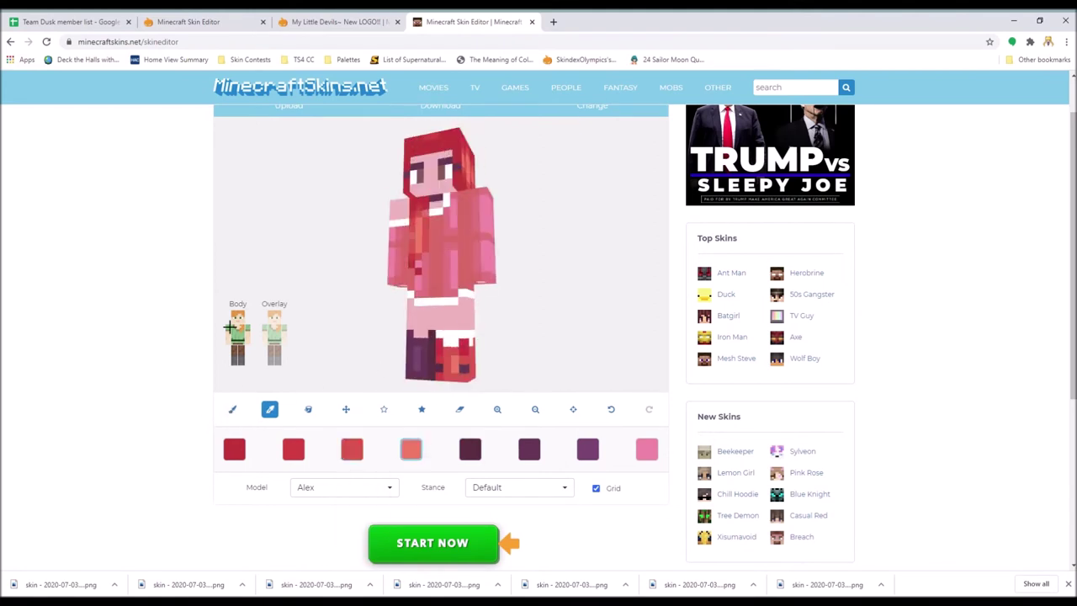
pyautogui.press('b')
pyautogui.press('4')
pyautogui.press('5')
pyautogui.press('p')
pyautogui.press('b')
pyautogui.press('8')
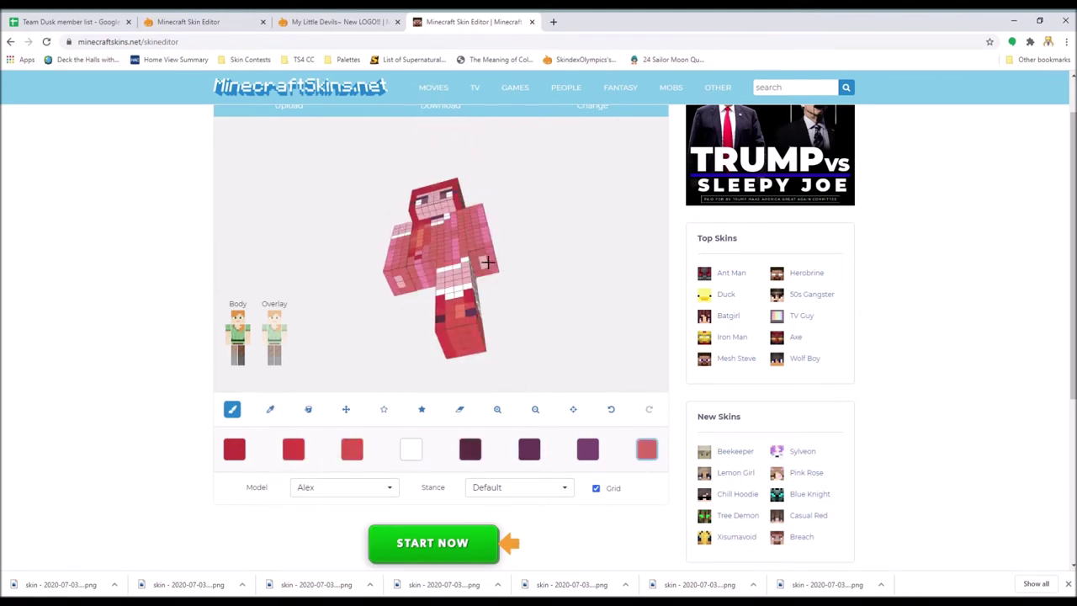
# Undo the last stroke, set light pink and white swatches, and sample pink from the skin for pencil shading.
pyautogui.scroll(1, 295, 330)
pyautogui.press('5')
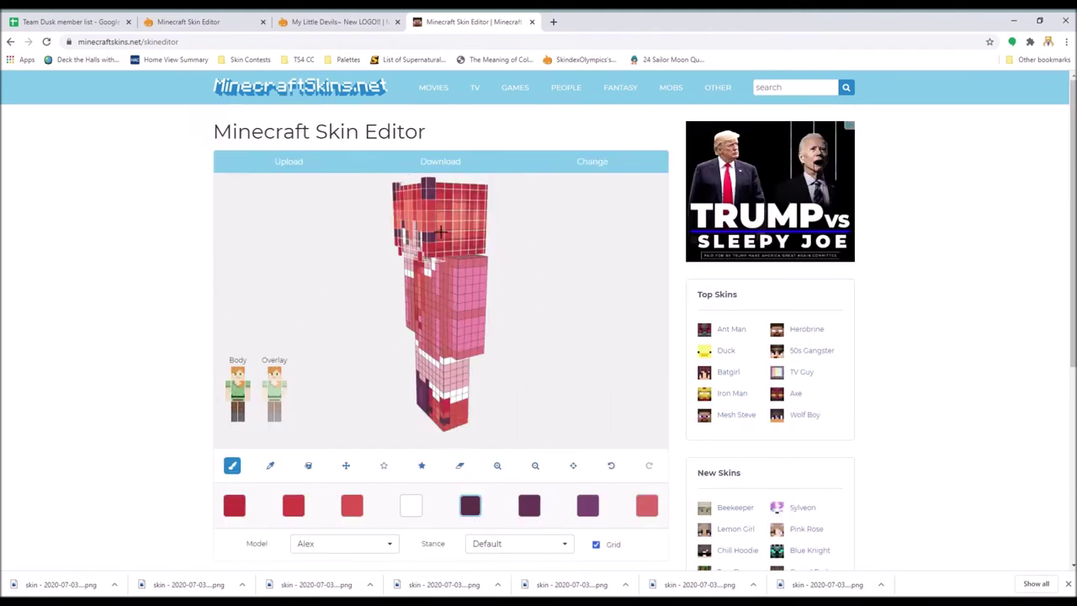
pyautogui.press('4')
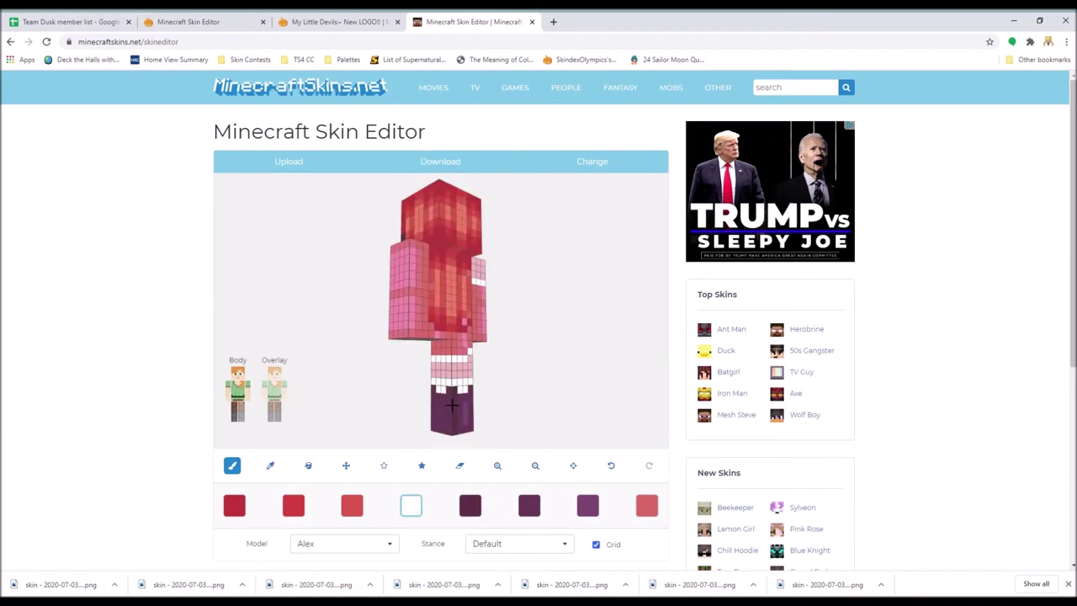
pyautogui.click(611, 465)
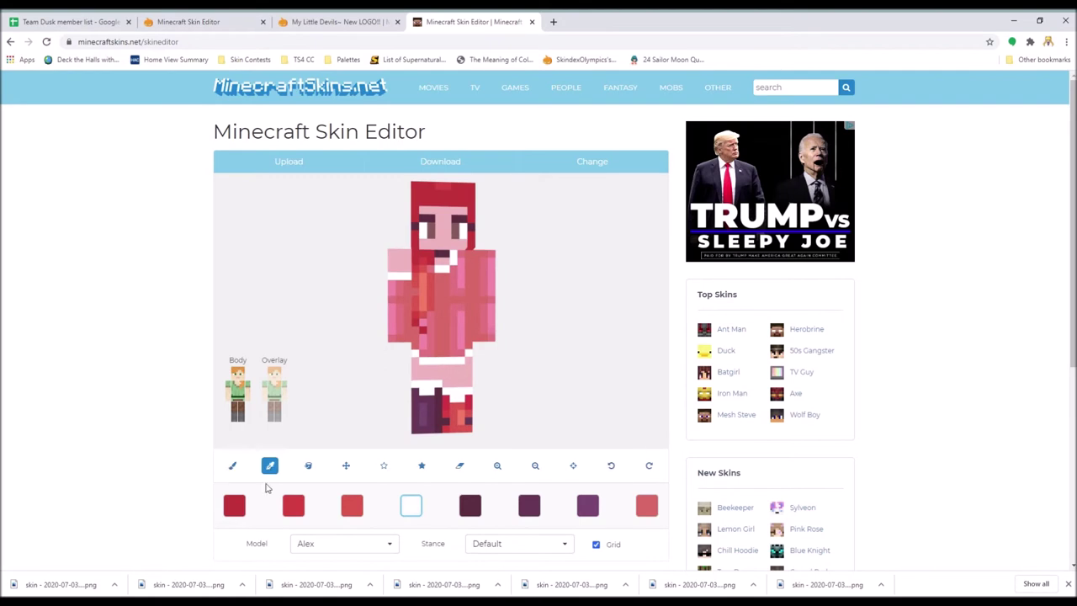
pyautogui.scroll(-1, 469, 344)
pyautogui.click(469, 343)
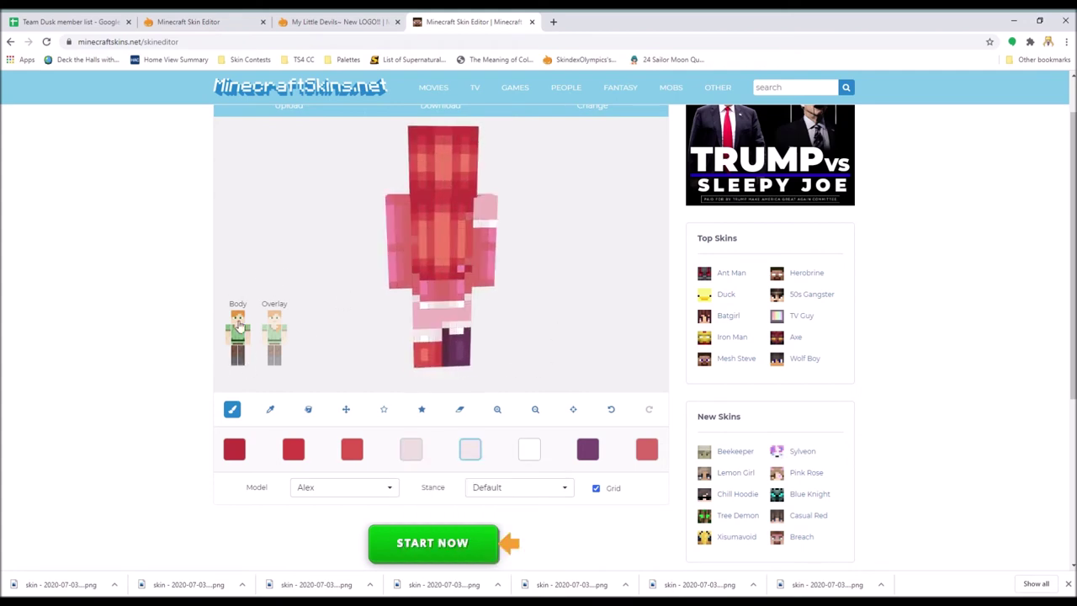
pyautogui.scroll(1, 271, 318)
pyautogui.click(470, 505)
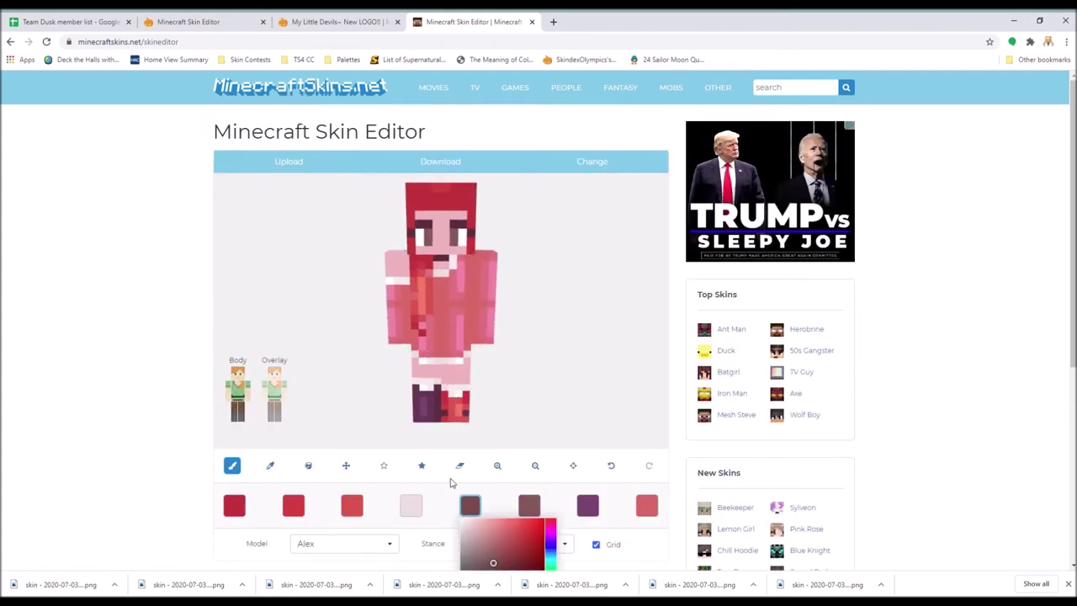
pyautogui.click(511, 538)
pyautogui.click(478, 301)
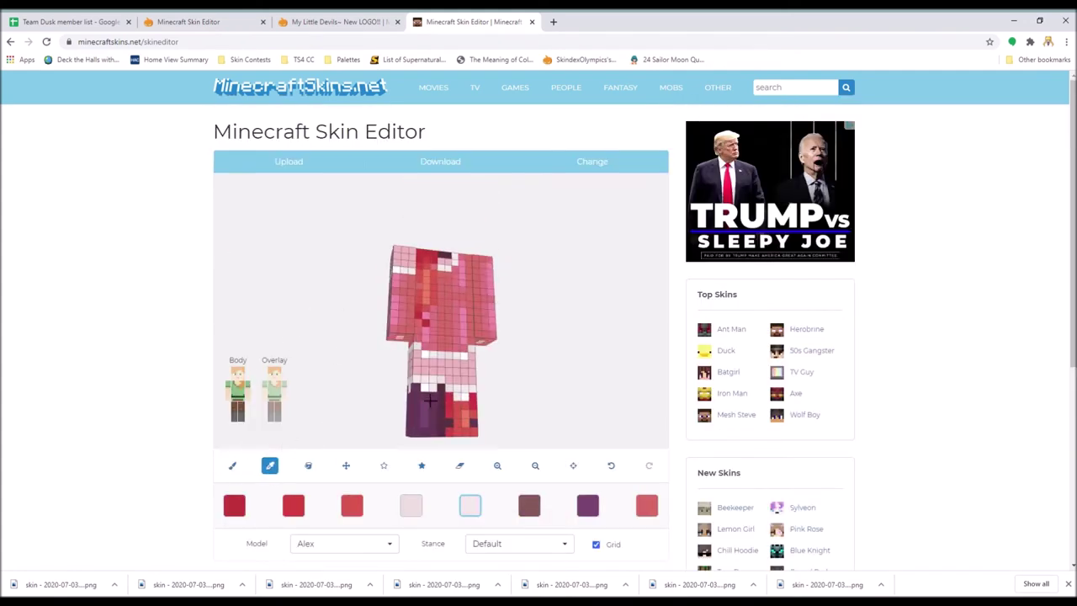
pyautogui.click(411, 505)
# Isolate a leg and start shading it with a colour sampled from the skin.
pyautogui.click(280, 403)
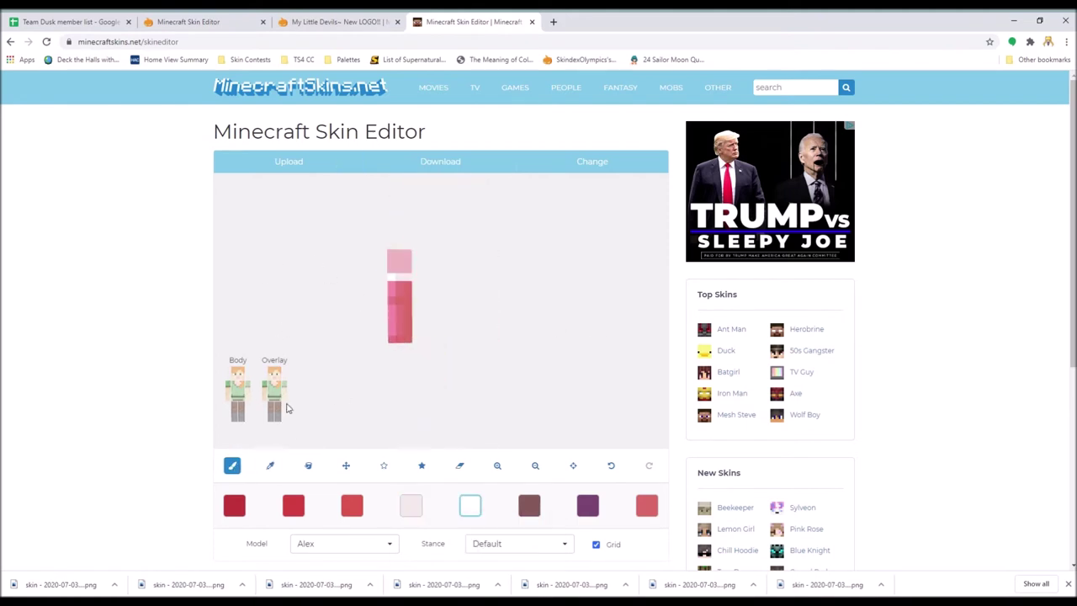
pyautogui.click(279, 395)
pyautogui.click(239, 414)
pyautogui.click(270, 465)
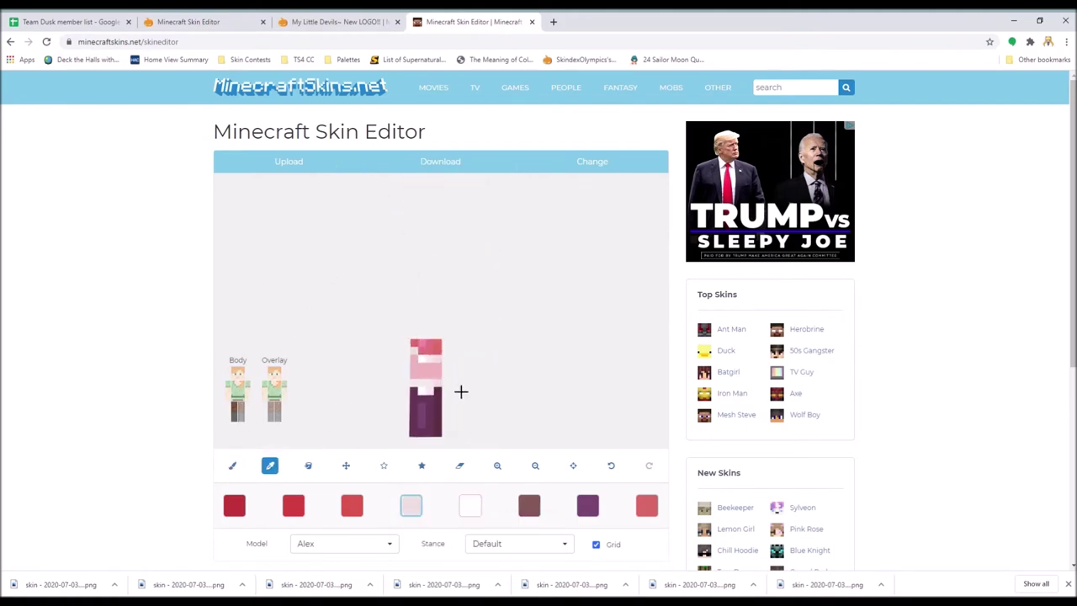
pyautogui.click(462, 363)
pyautogui.click(469, 505)
pyautogui.click(384, 372)
# Add red and dark red shading to the leg and paint the boot dark purple.
pyautogui.click(469, 505)
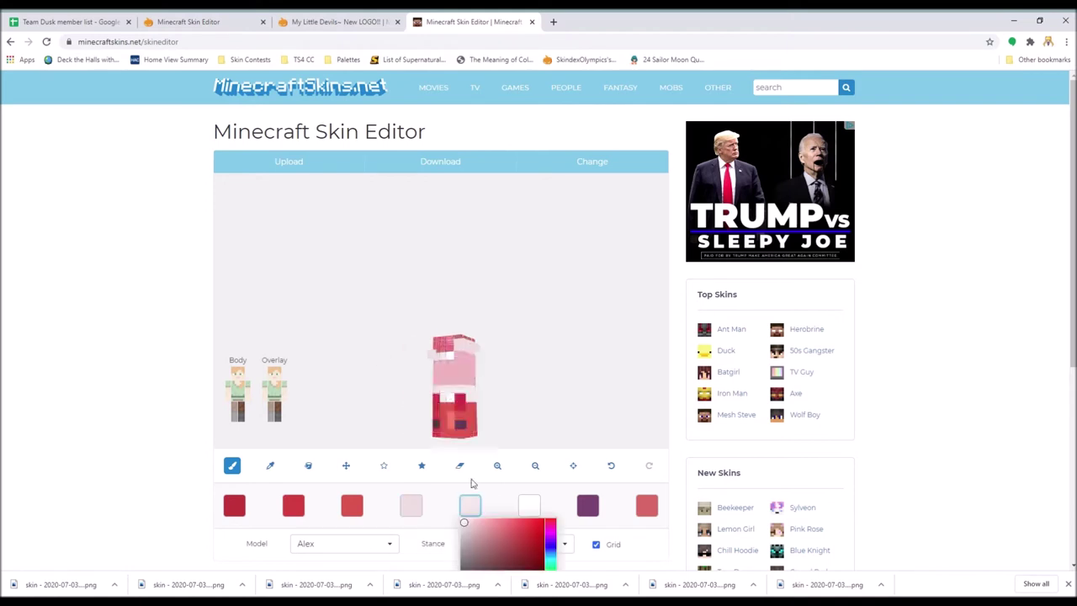
pyautogui.click(461, 495)
pyautogui.click(270, 465)
pyautogui.click(453, 416)
pyautogui.click(233, 505)
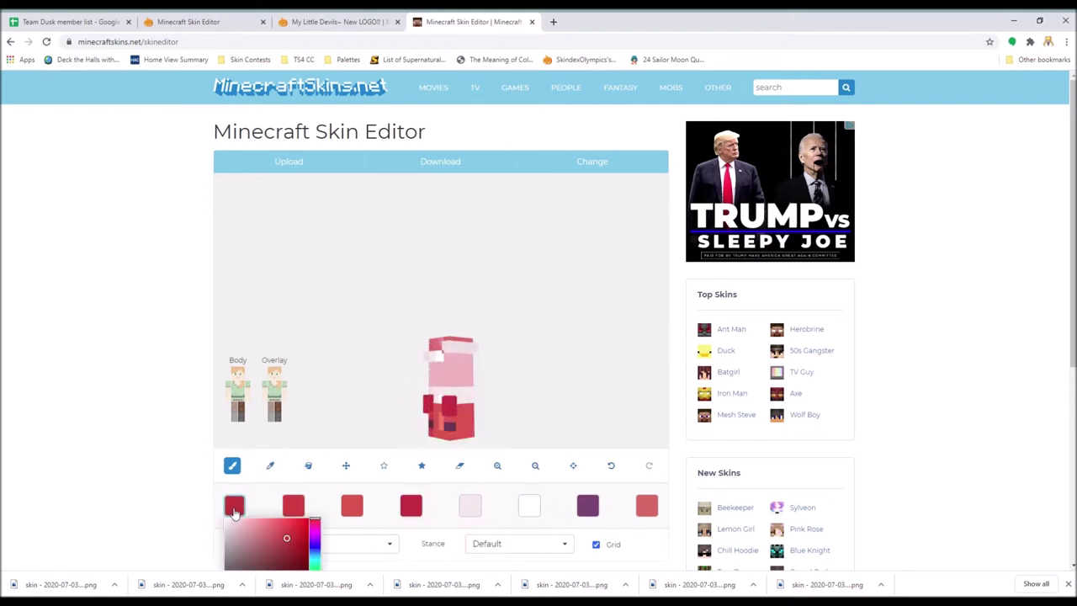
pyautogui.click(352, 505)
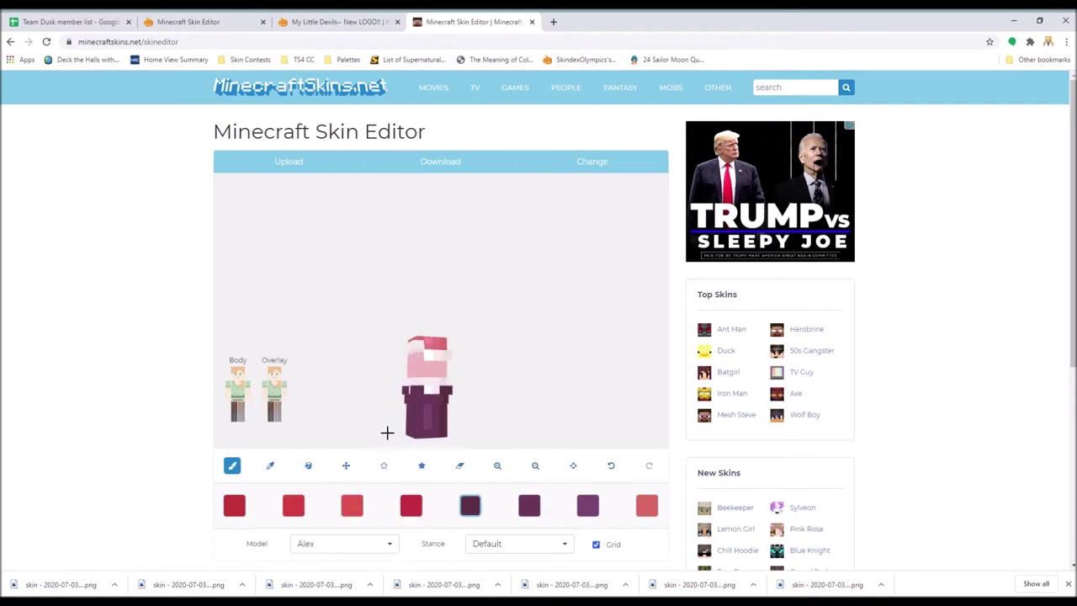
# Sample the hair red and isolate the head to inspect the hair from above.
pyautogui.click(440, 160)
pyautogui.click(242, 402)
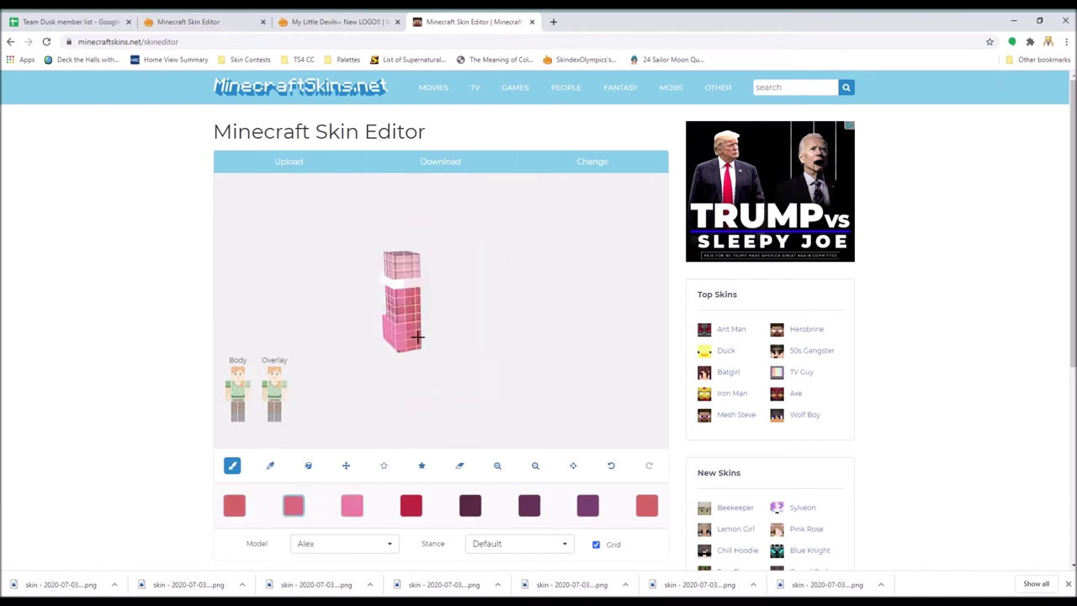
pyautogui.click(237, 402)
pyautogui.click(270, 465)
pyautogui.click(448, 320)
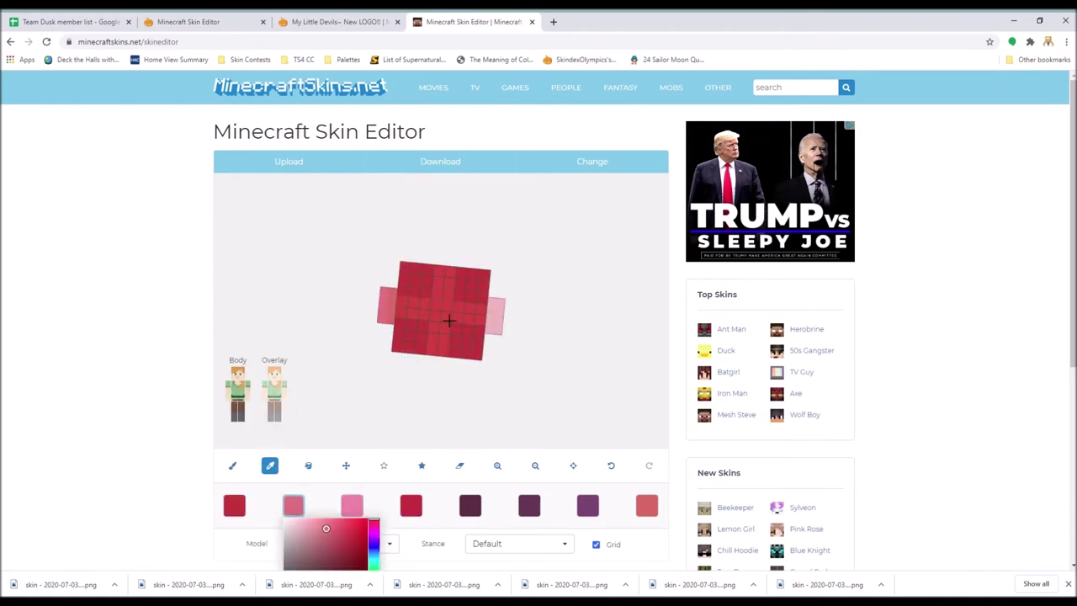
pyautogui.click(232, 465)
pyautogui.click(237, 373)
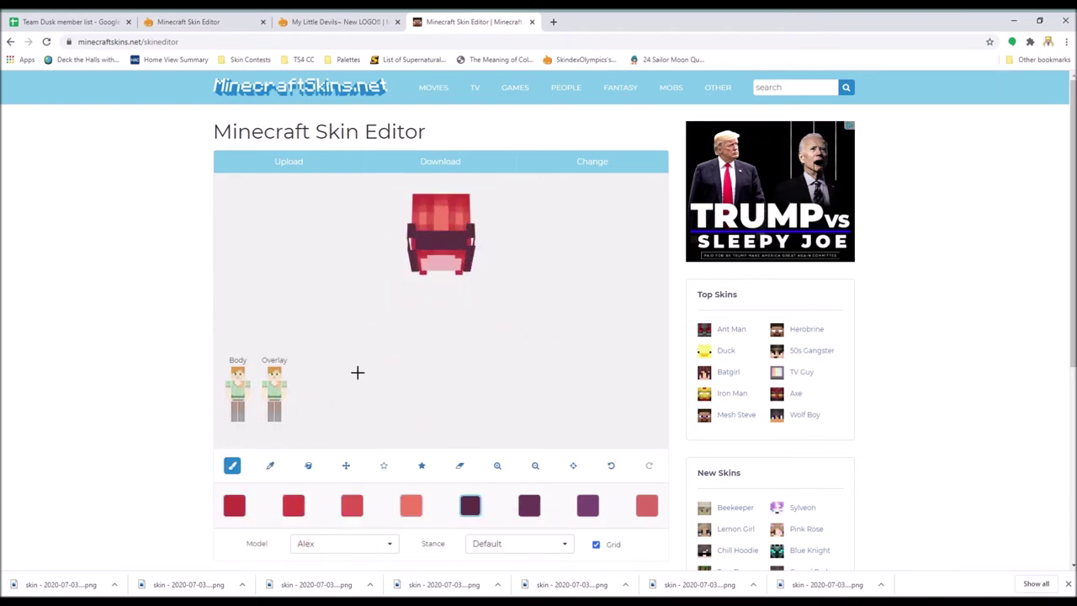
pyautogui.moveTo(357, 372); pyautogui.dragTo(519, 244)
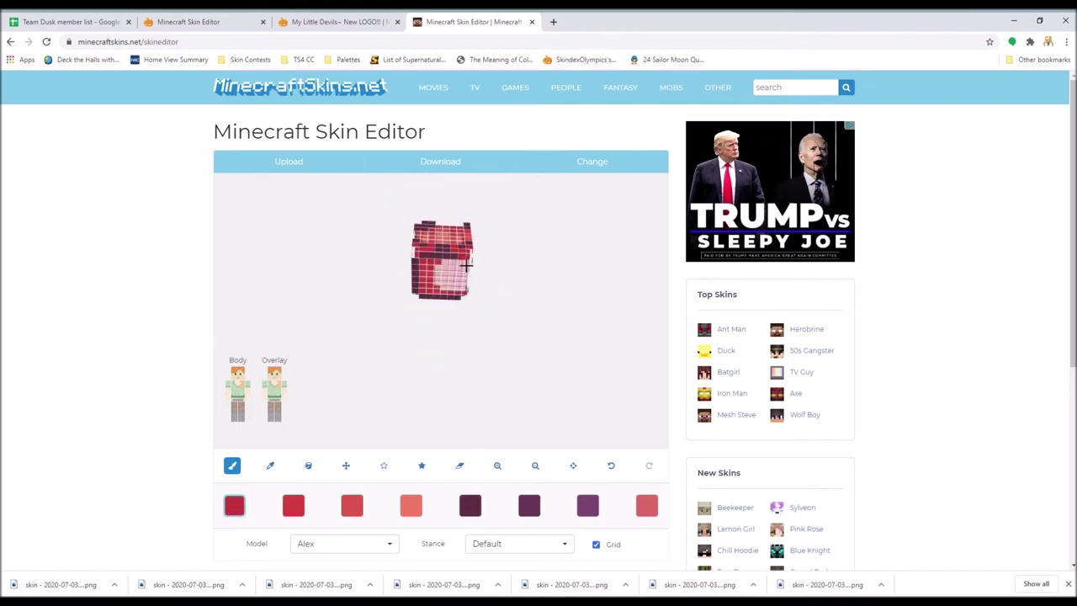
# Check the reference skin tabs, close unneeded pages, and paste in the brown-haired skin.
pyautogui.click(852, 126)
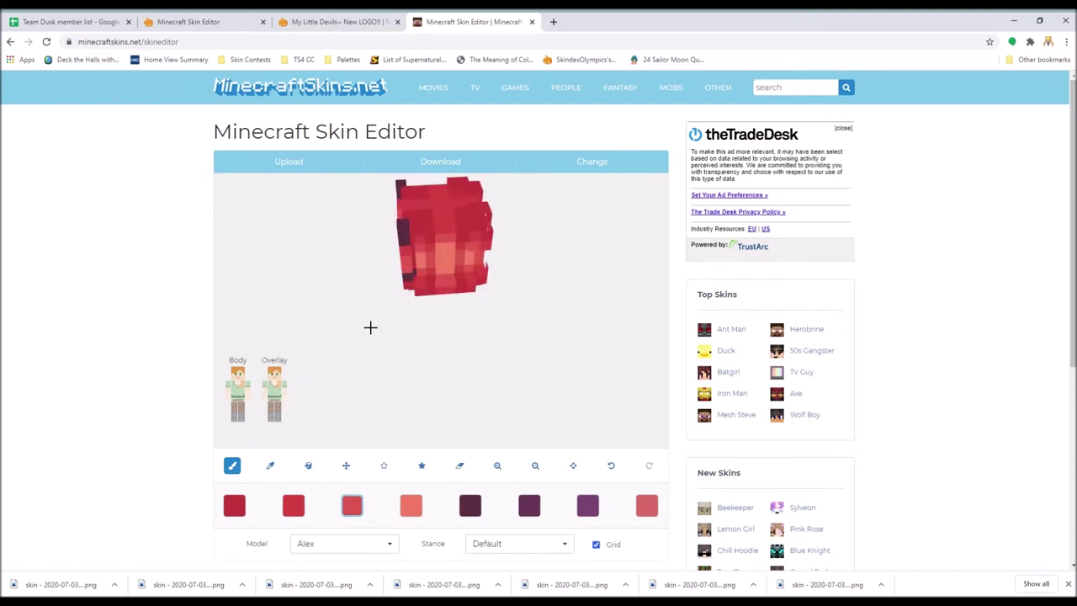
pyautogui.scroll(-1, 467, 165)
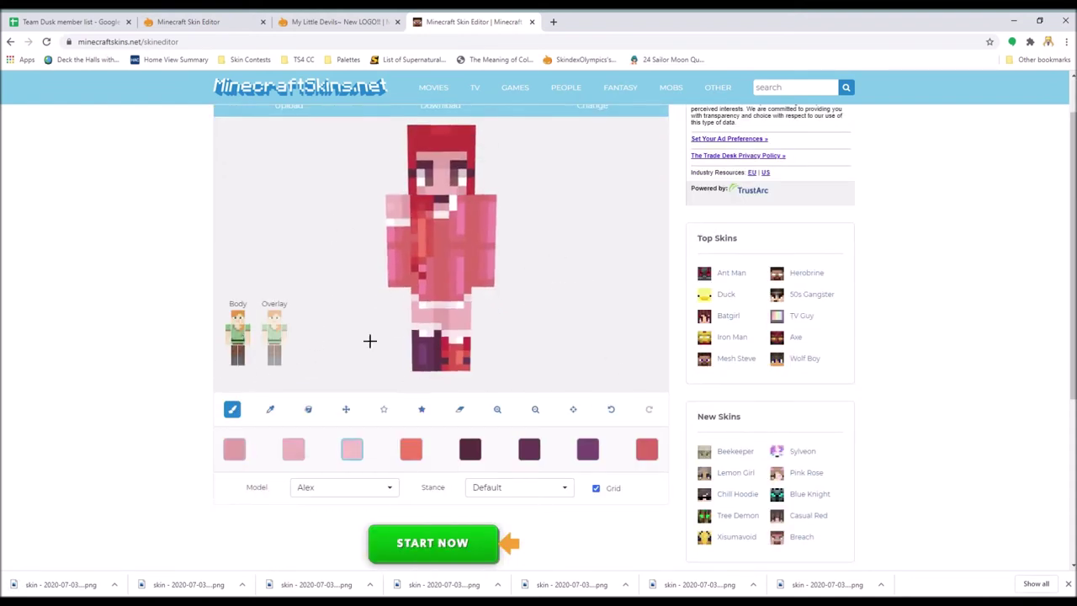
pyautogui.scroll(1, 67, 288)
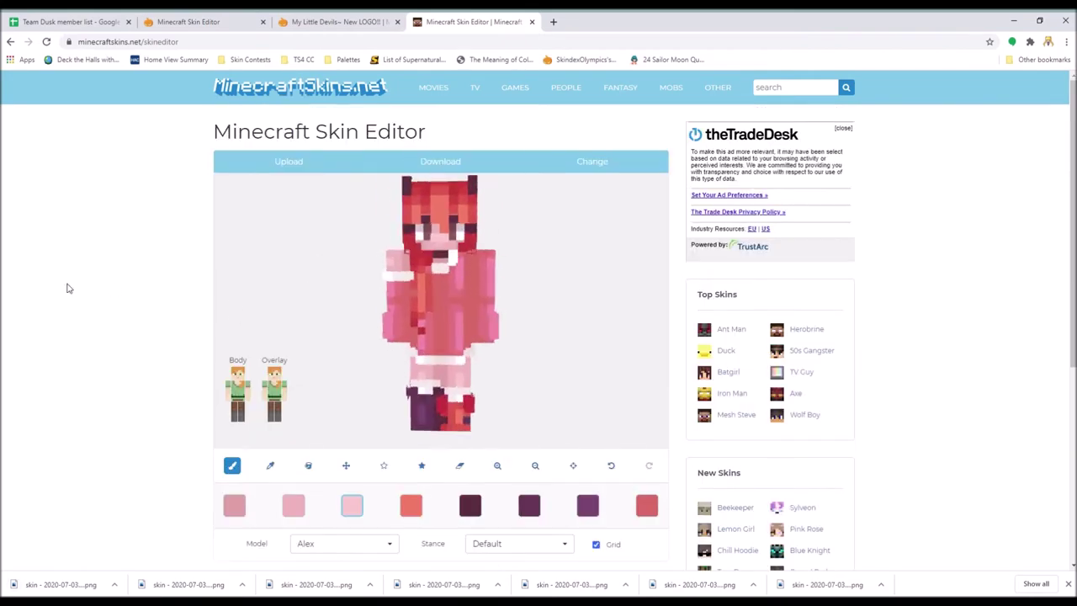
pyautogui.click(323, 21)
pyautogui.click(262, 21)
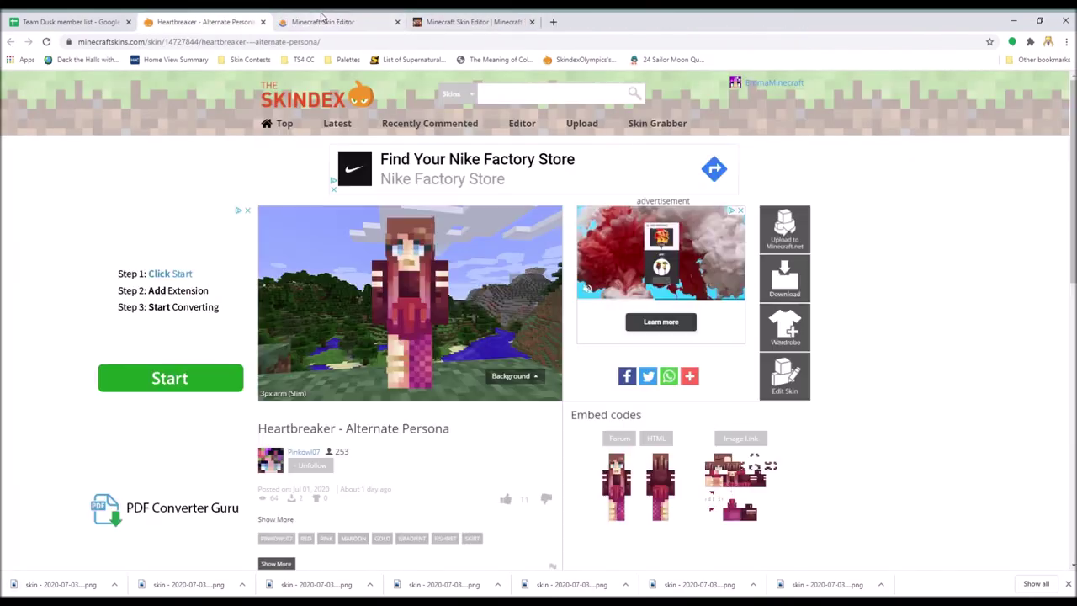
pyautogui.click(471, 21)
pyautogui.click(532, 21)
pyautogui.hotkey('ctrl', 'shift', 'Tab')
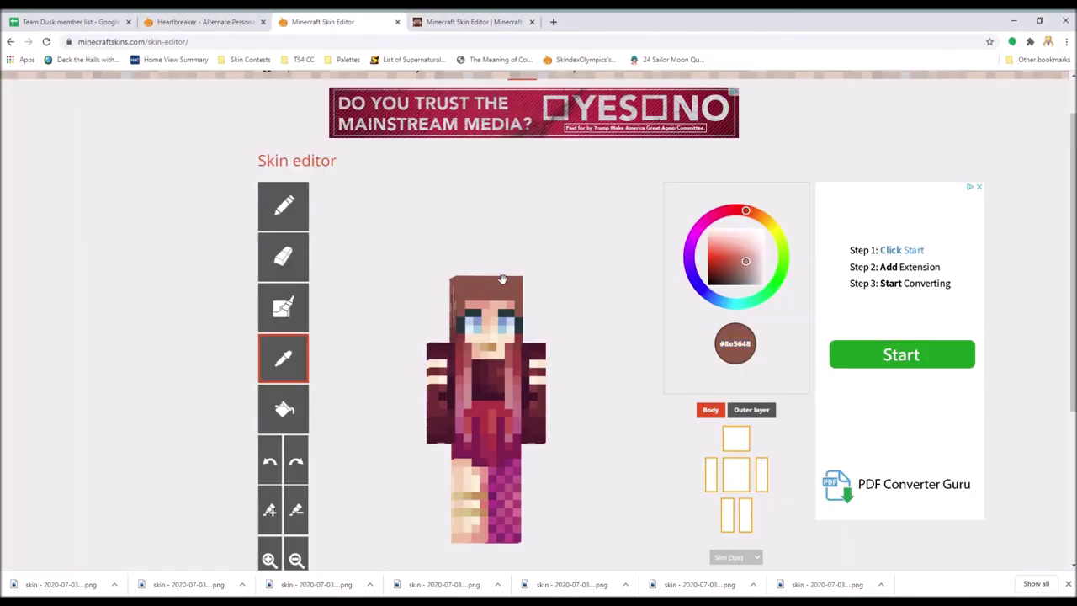
pyautogui.hotkey('ctrl', 'Tab')
pyautogui.hotkey('ctrl', 'v')
pyautogui.press('Return')
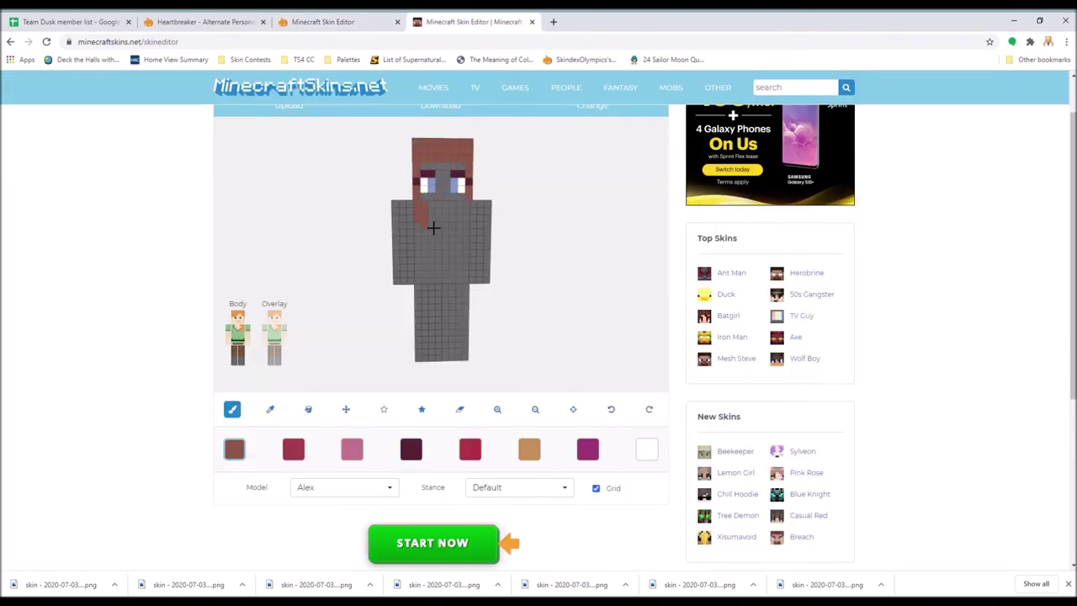
# Pick pink and maroon swatches and paint the red dress across the lower torso.
pyautogui.click(352, 449)
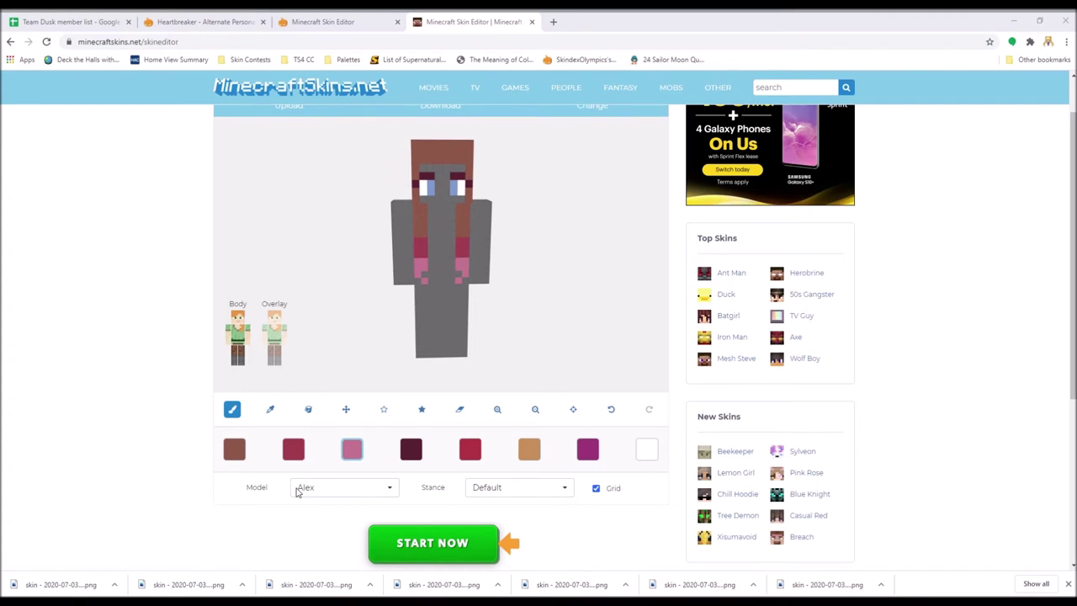
pyautogui.click(528, 448)
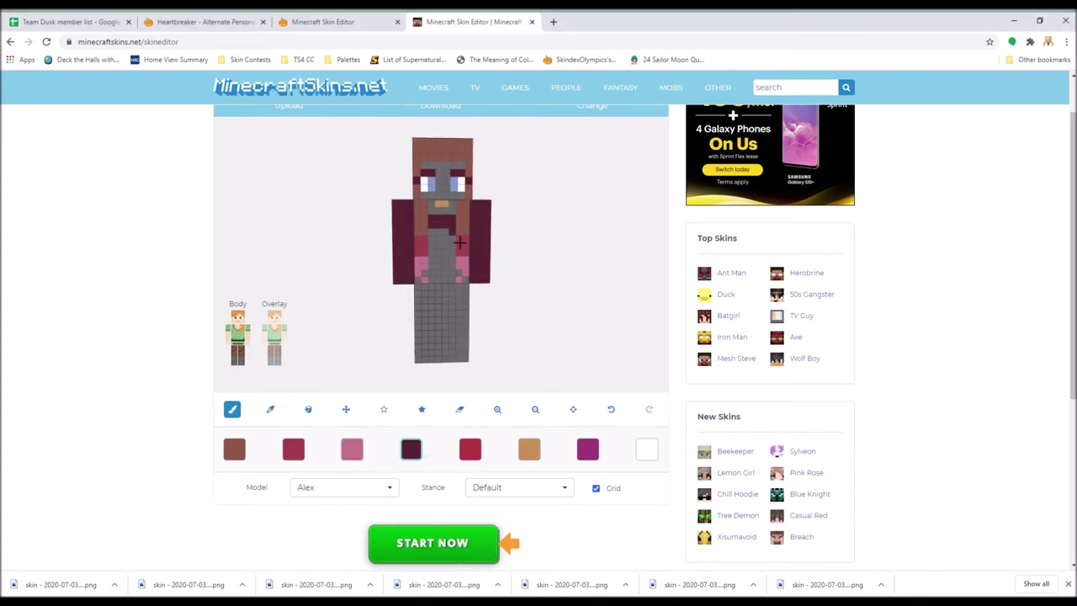
pyautogui.click(469, 449)
pyautogui.moveTo(420, 291); pyautogui.dragTo(455, 304)
# Sample the hair brown, shade the hair with dark maroon, and ready tan for the leg stripes.
pyautogui.click(646, 448)
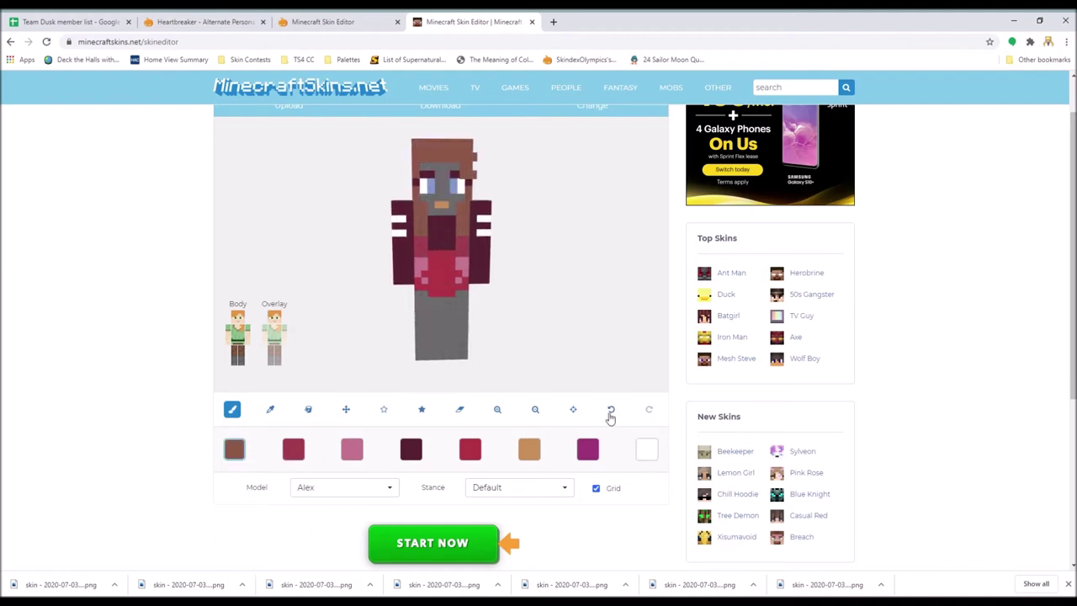
pyautogui.rightClick(455, 174)
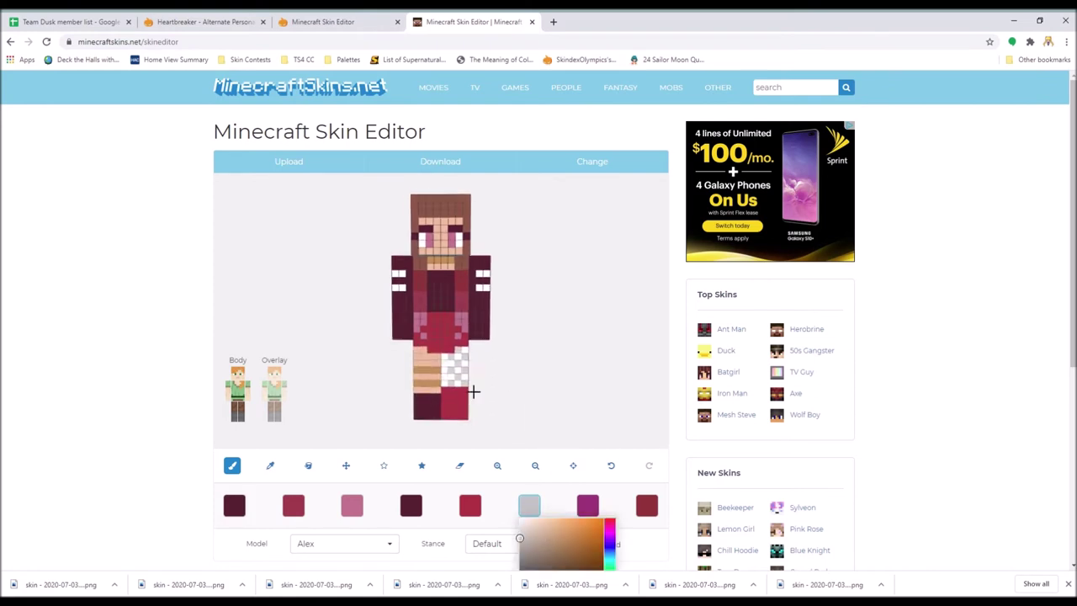
pyautogui.click(232, 465)
pyautogui.click(234, 505)
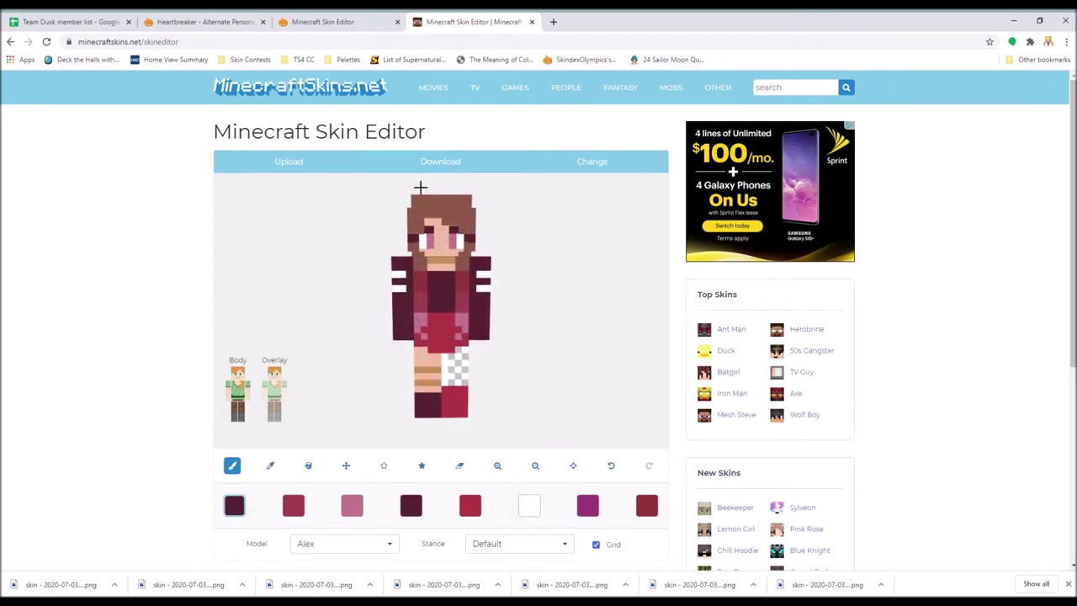
pyautogui.moveTo(420, 188); pyautogui.dragTo(475, 291)
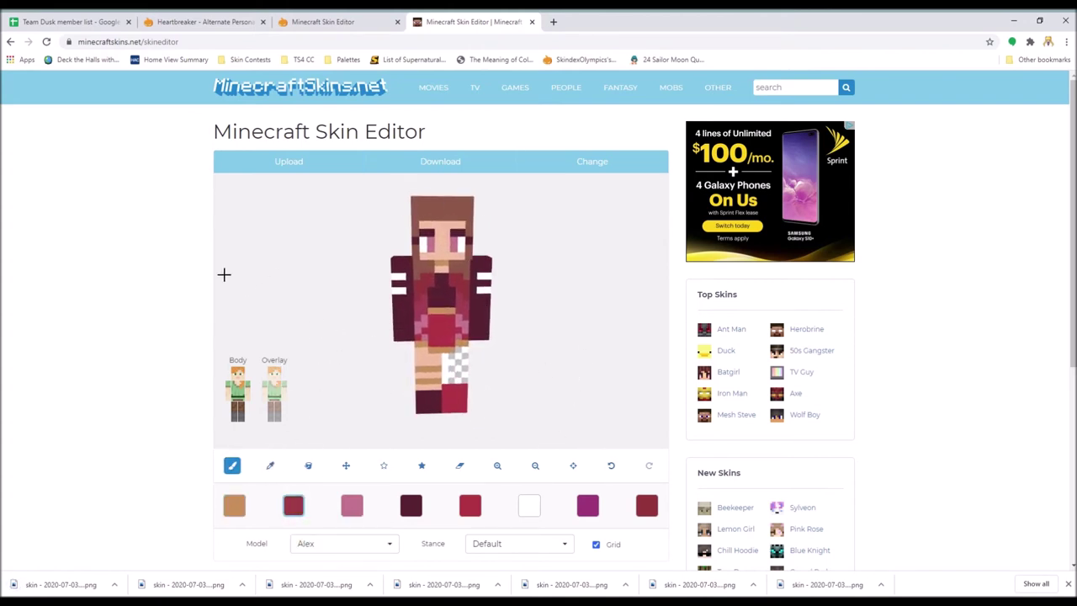
pyautogui.click(234, 505)
pyautogui.moveTo(483, 379); pyautogui.dragTo(521, 379)
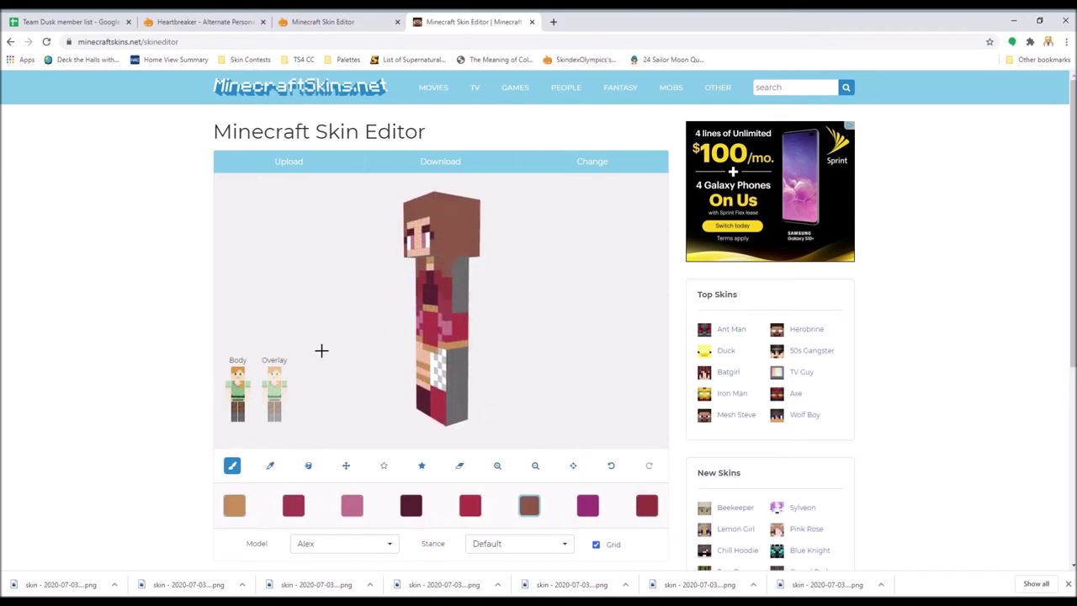
# Paint the sleeves dark maroon, undoing a stray stroke, and pick white for the stripes.
pyautogui.moveTo(476, 332); pyautogui.dragTo(431, 323)
pyautogui.click(411, 504)
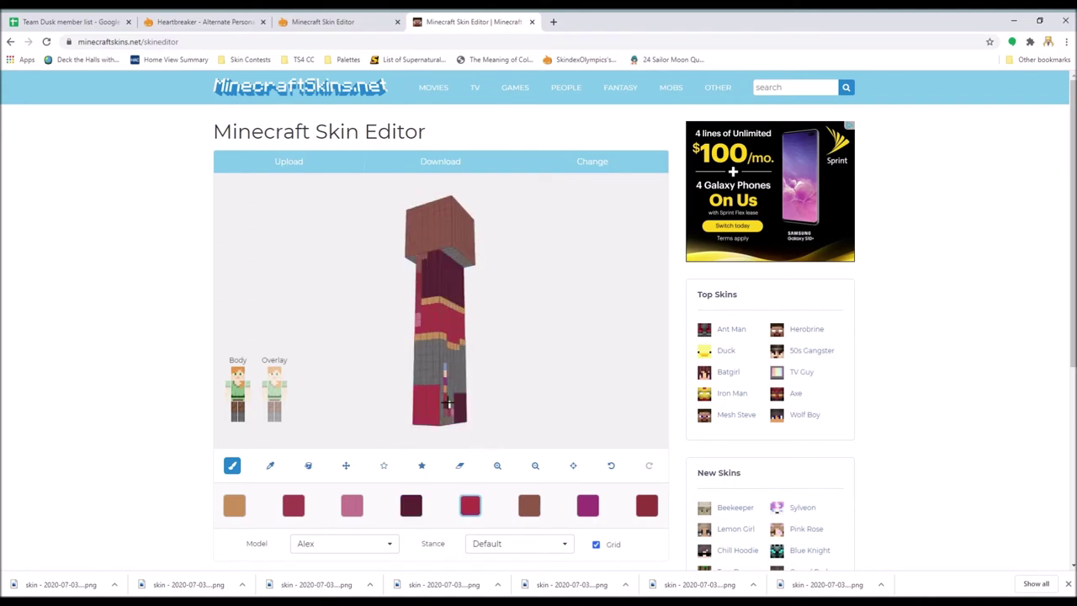
pyautogui.moveTo(459, 423); pyautogui.dragTo(451, 360)
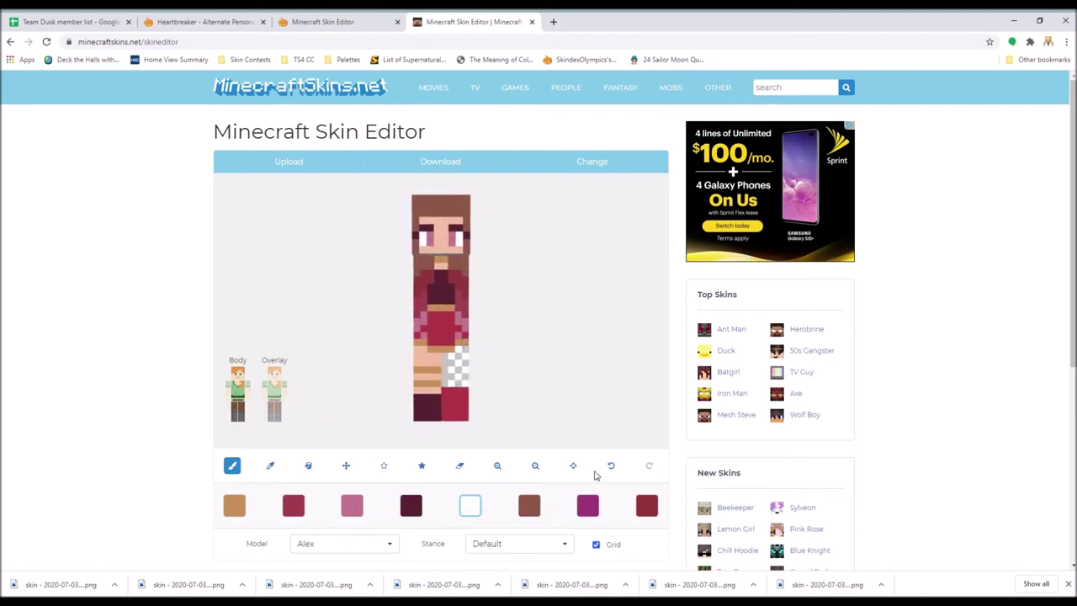
pyautogui.click(610, 464)
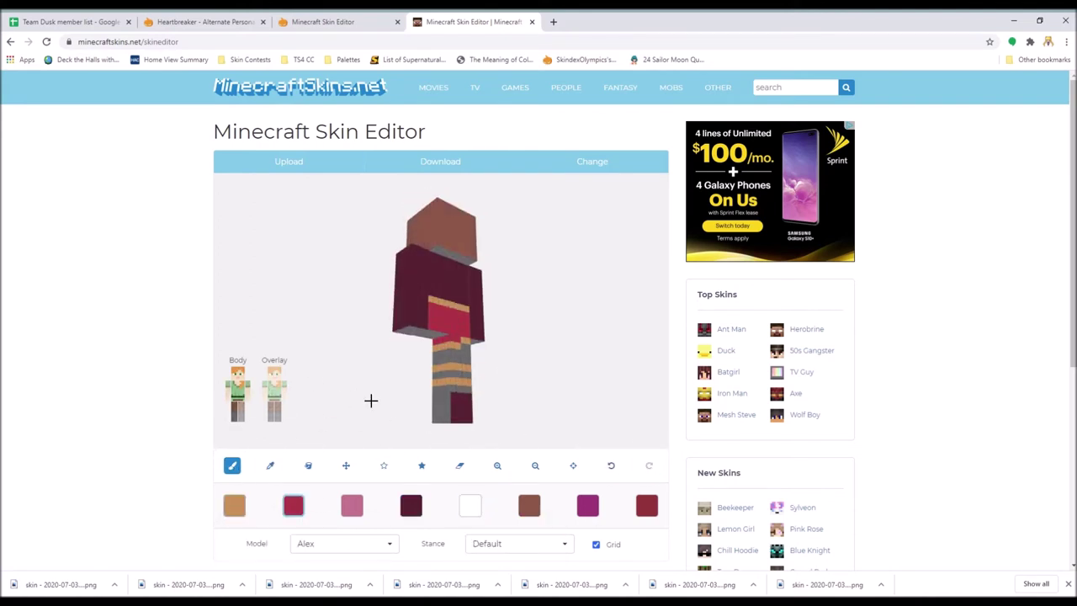
pyautogui.moveTo(370, 401); pyautogui.dragTo(486, 331)
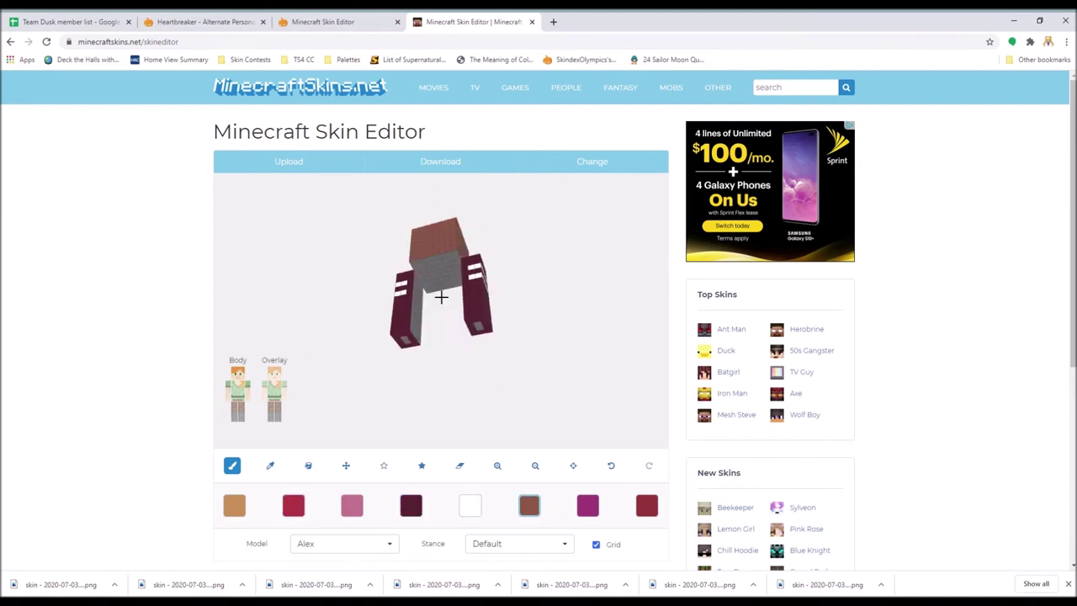
pyautogui.moveTo(440, 296)
pyautogui.mouseDown()
pyautogui.moveTo(437, 280)
pyautogui.moveTo(589, 454)
pyautogui.mouseUp()
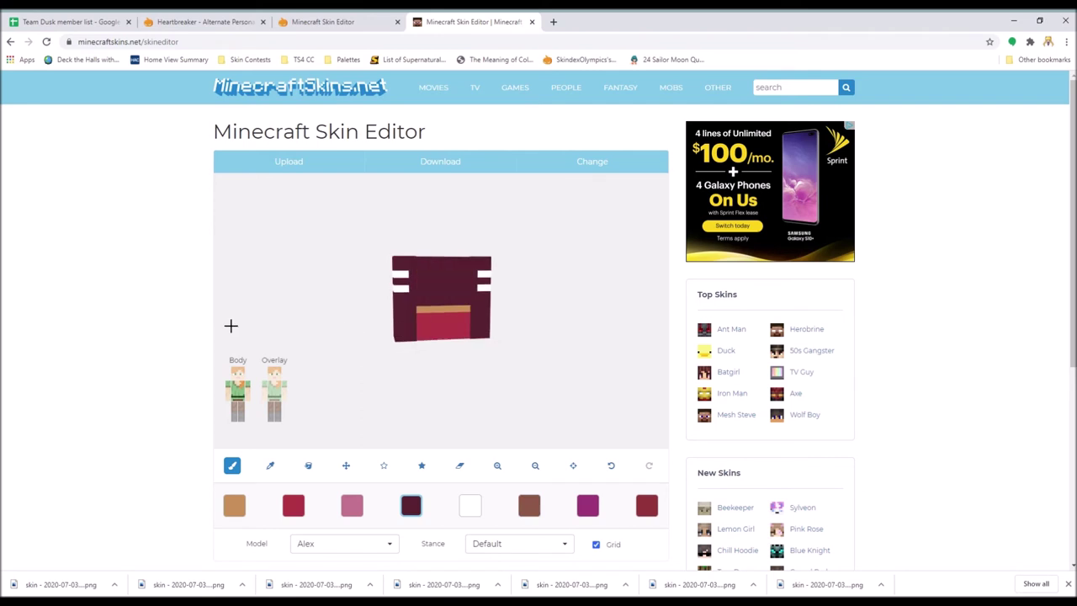
pyautogui.moveTo(231, 322); pyautogui.dragTo(438, 353)
pyautogui.click(468, 505)
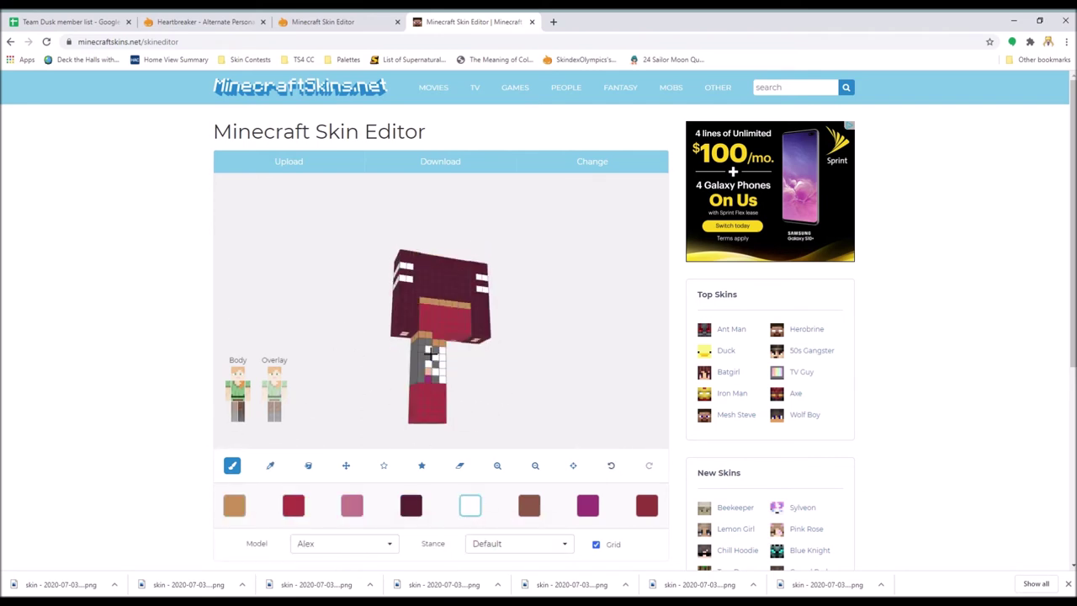
# Load the brown-haired skin into the editor and turn it to face front.
pyautogui.click(649, 465)
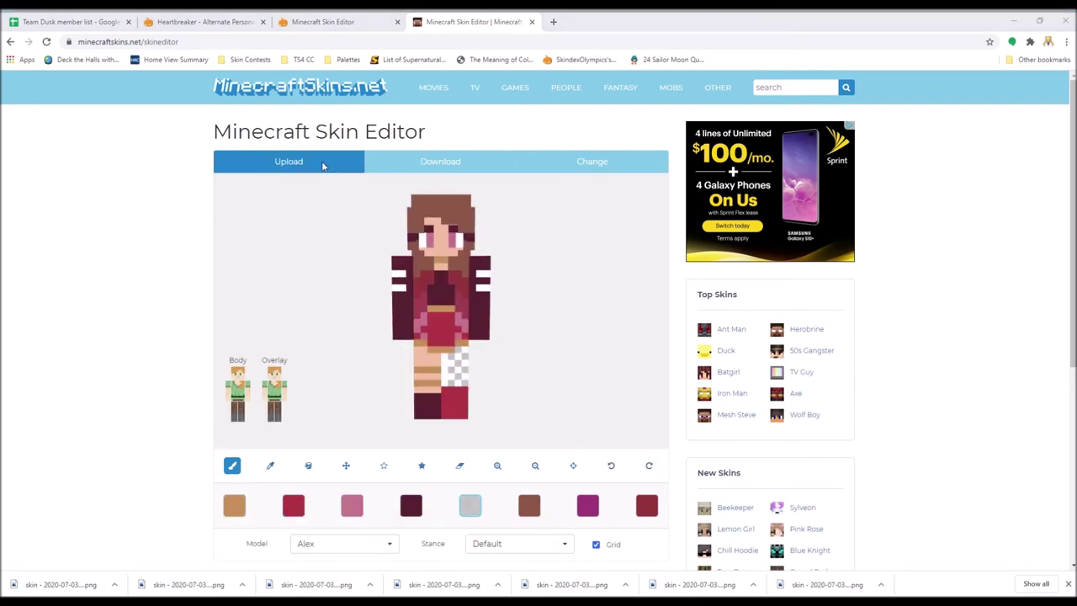
pyautogui.click(269, 465)
pyautogui.moveTo(312, 452)
pyautogui.mouseDown()
pyautogui.moveTo(473, 360)
pyautogui.moveTo(241, 421)
pyautogui.mouseUp()
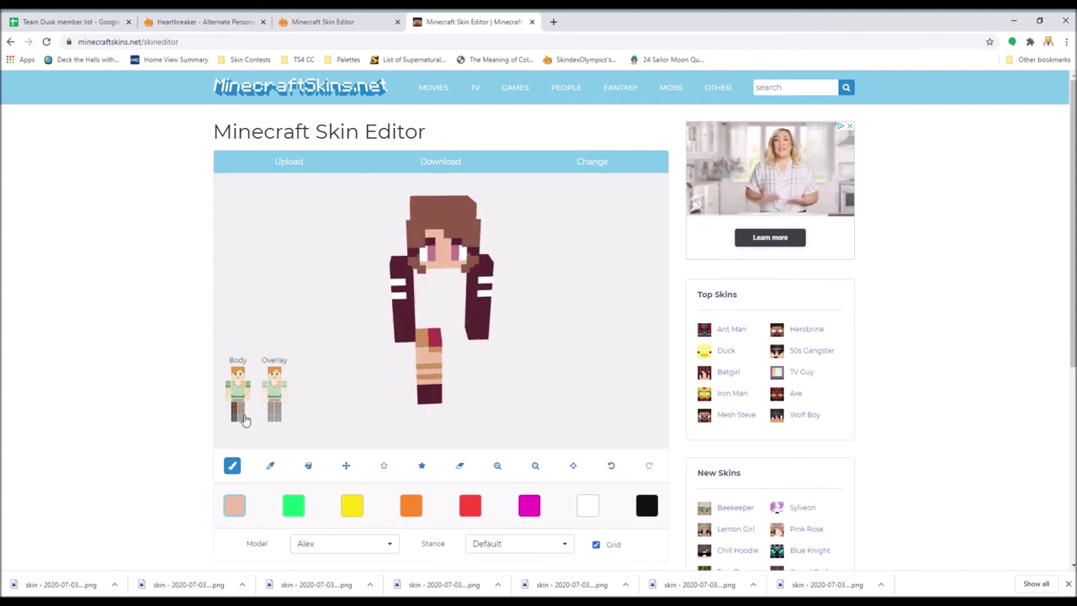
# Eyedrop the tan skin tone from the brown-haired model into the palette, undoing a mistaken pink sample.
pyautogui.click(269, 465)
pyautogui.click(471, 396)
pyautogui.moveTo(471, 396); pyautogui.dragTo(442, 373)
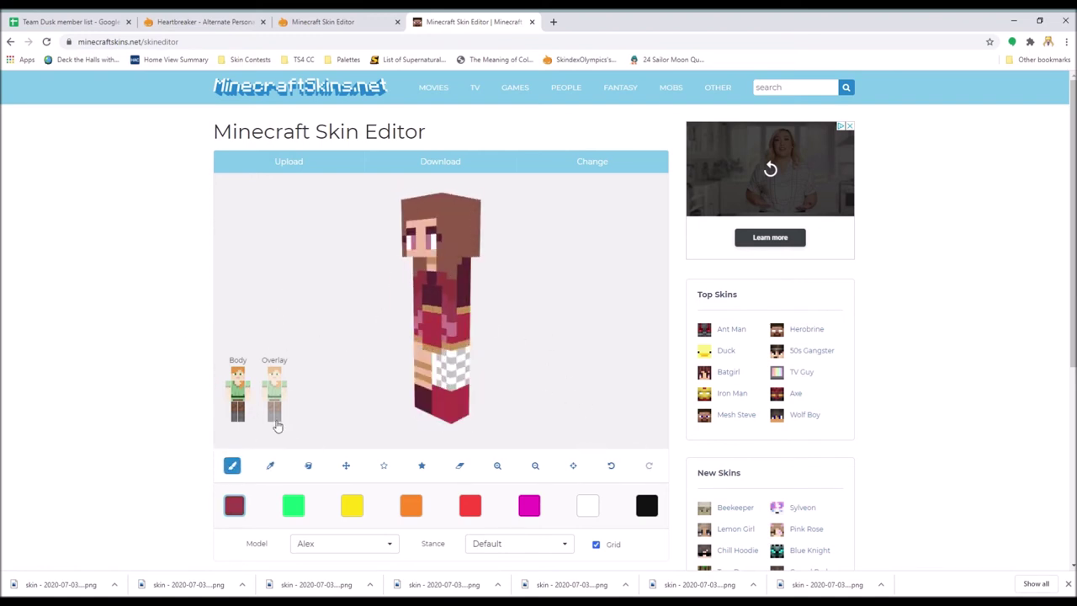
pyautogui.click(270, 465)
pyautogui.click(454, 317)
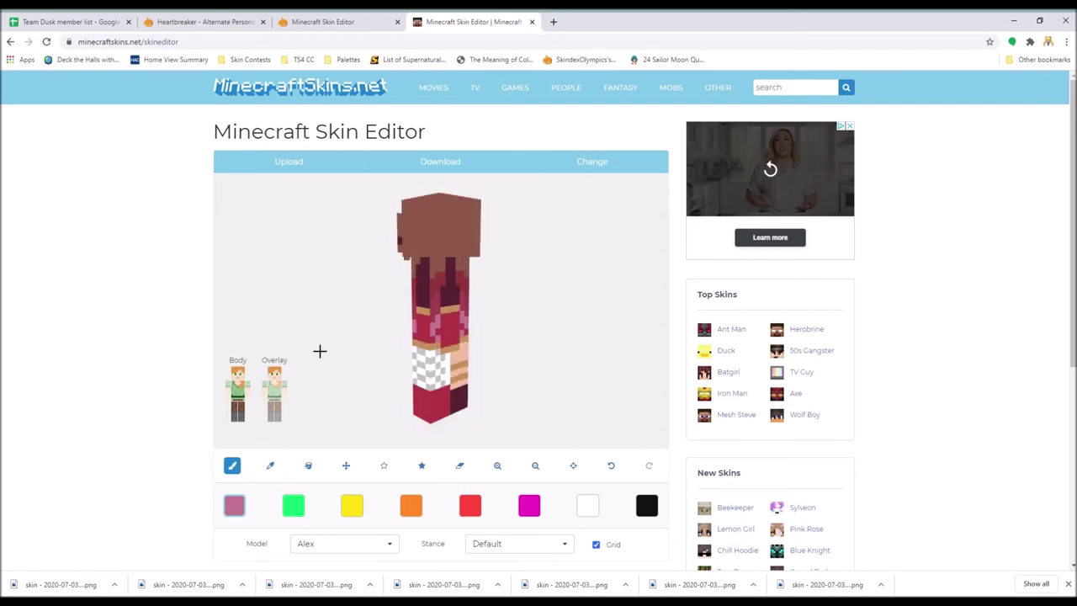
pyautogui.click(610, 465)
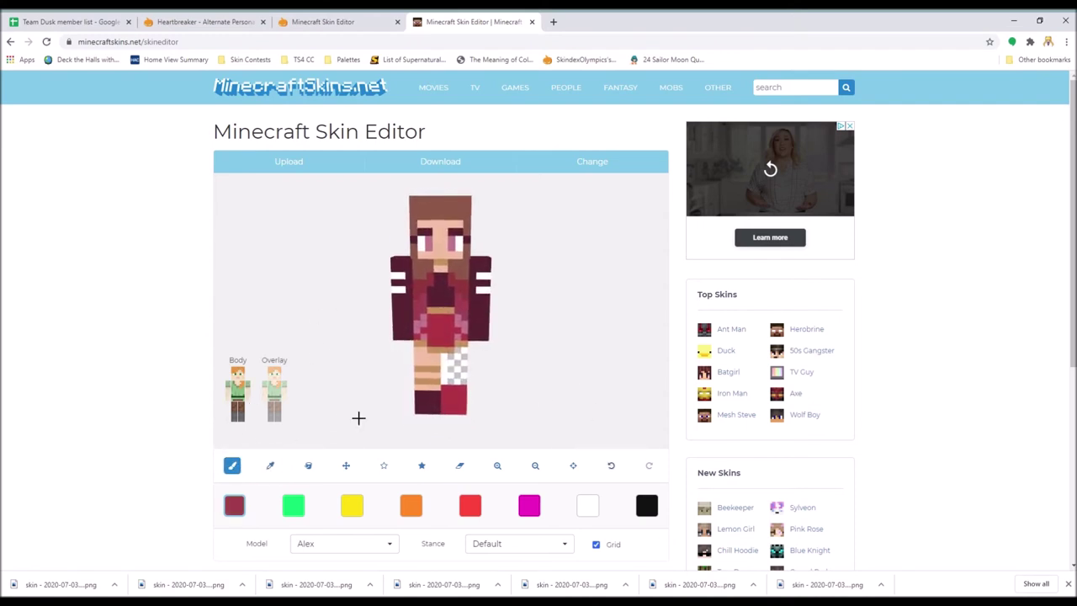
pyautogui.scroll(-1, 258, 463)
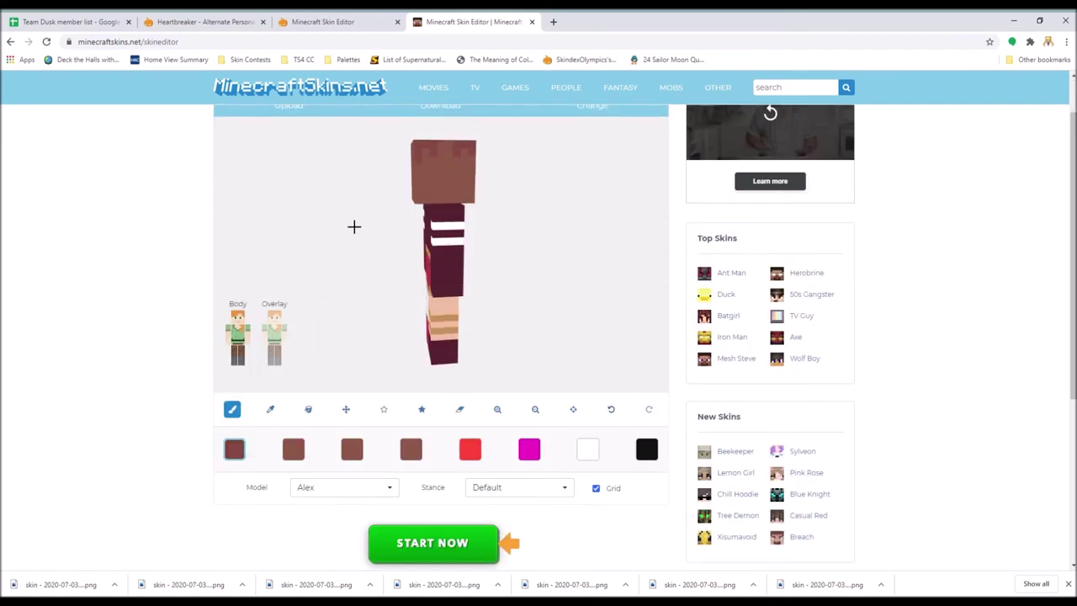
# Sample the skin tone and browns from the model into the first four palette swatches.
pyautogui.click(352, 449)
pyautogui.click(411, 450)
pyautogui.click(437, 492)
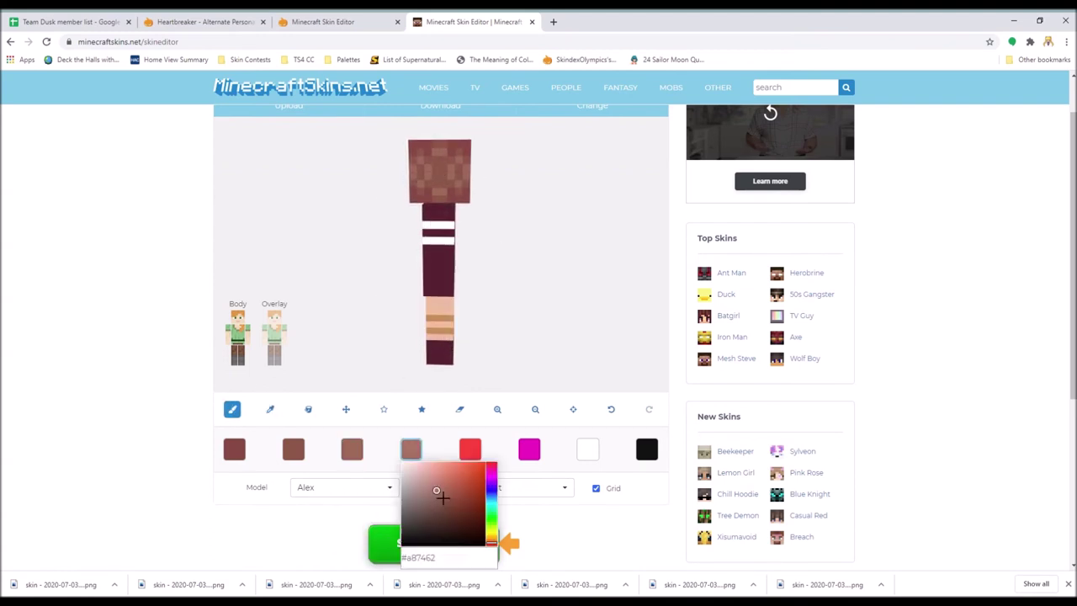
pyautogui.click(298, 238)
pyautogui.click(234, 449)
pyautogui.click(442, 205)
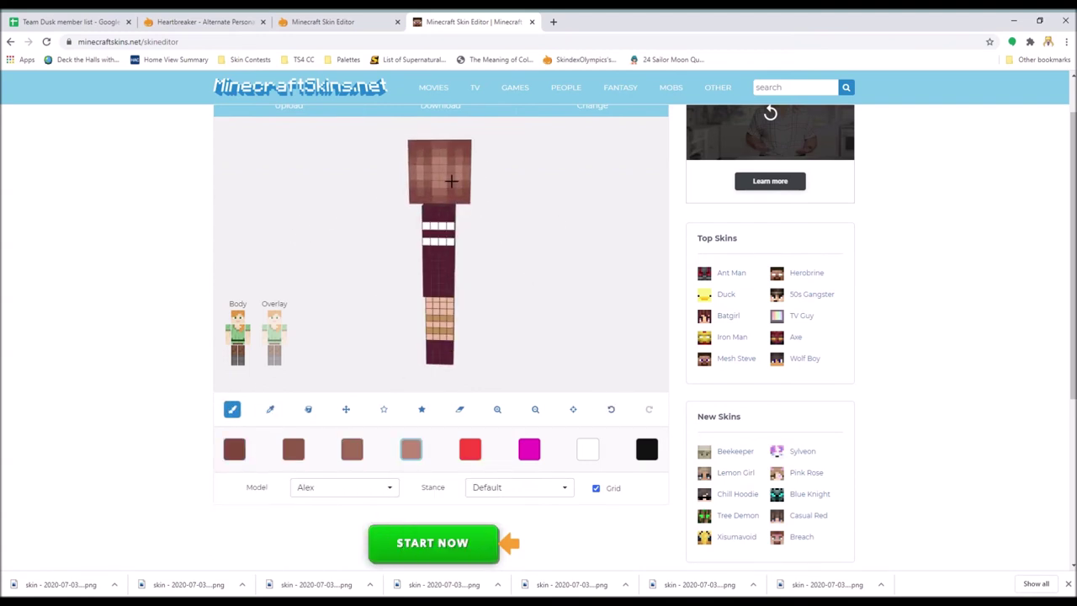
# Set the sixth swatch to the outfit's dark red.
pyautogui.click(469, 449)
pyautogui.click(528, 449)
pyautogui.click(319, 281)
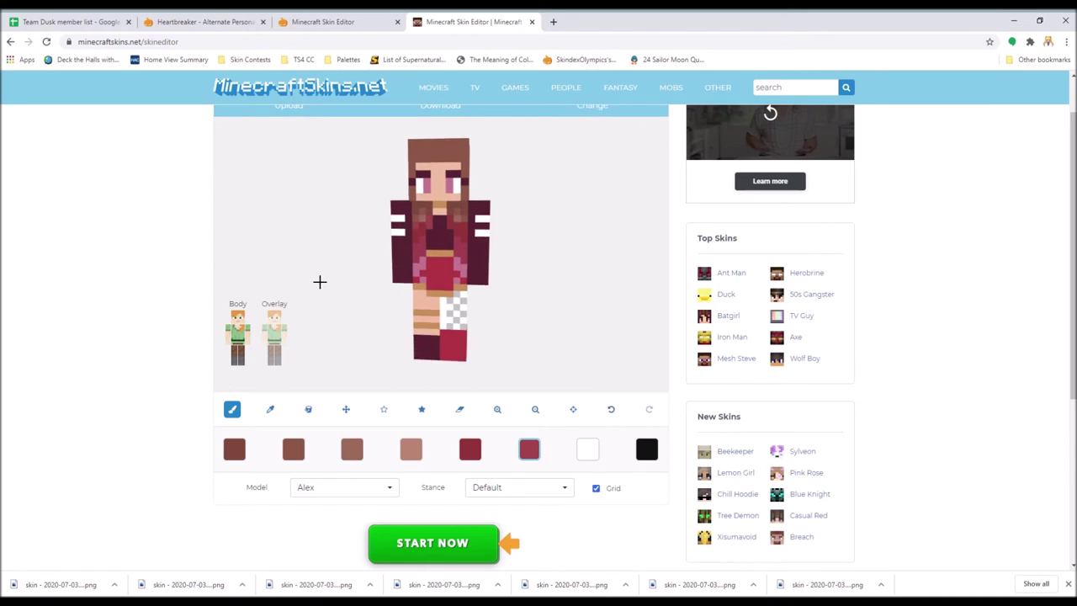
pyautogui.click(528, 449)
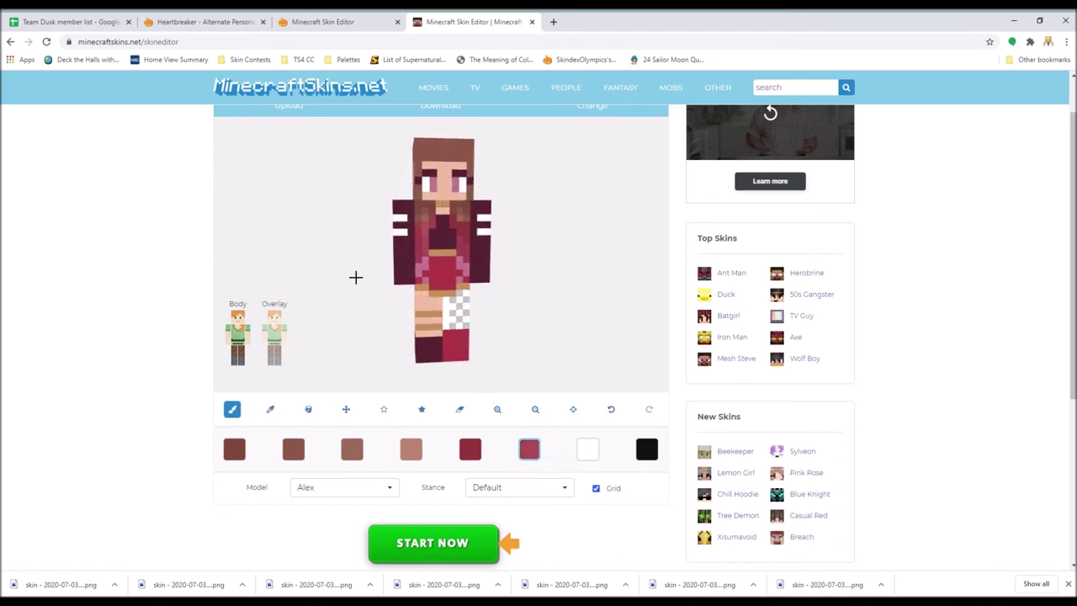
pyautogui.click(428, 283)
pyautogui.click(464, 193)
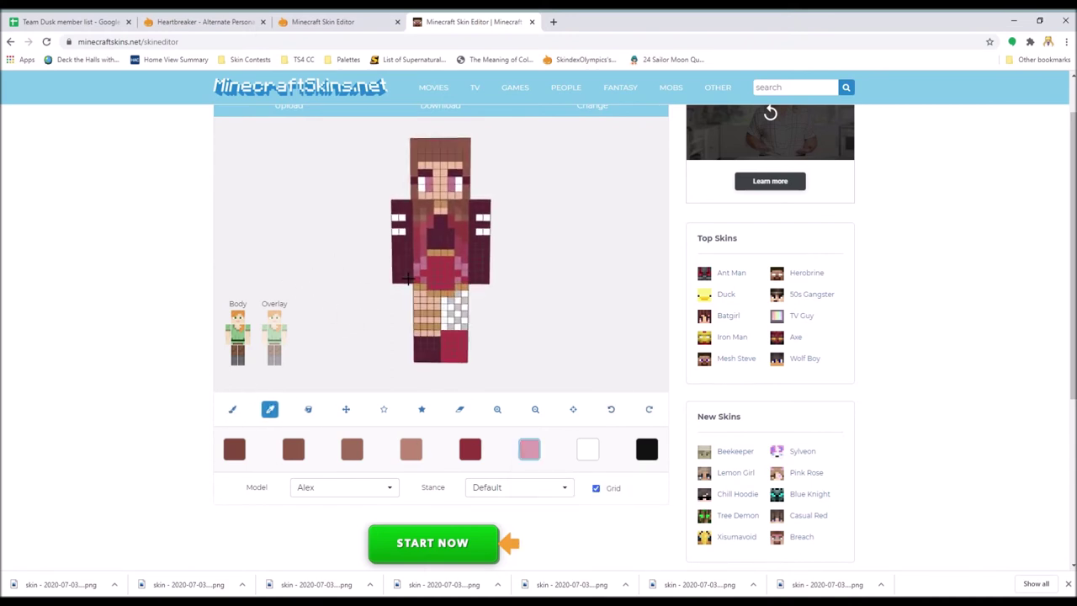
pyautogui.click(232, 409)
pyautogui.click(528, 449)
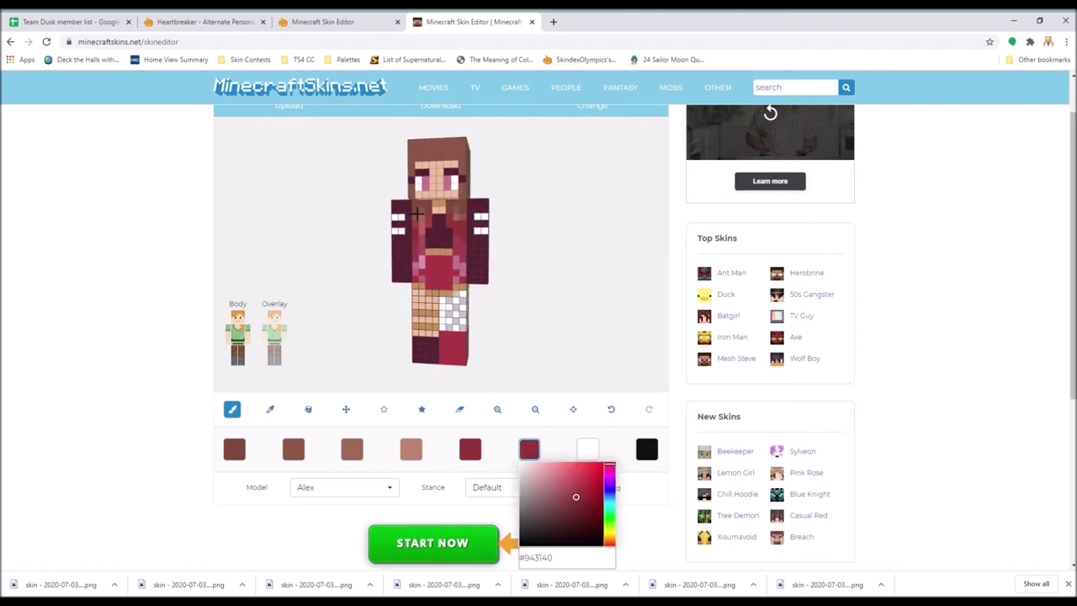
pyautogui.click(452, 246)
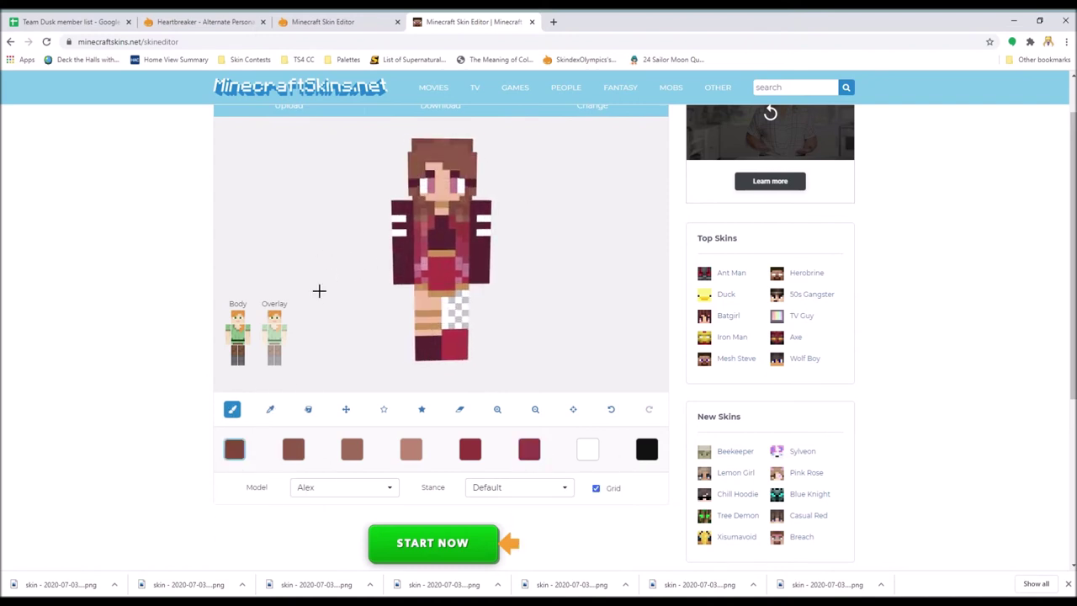
# Adjust the fifth swatch until it holds the reddish-brown #9e4a42.
pyautogui.click(470, 449)
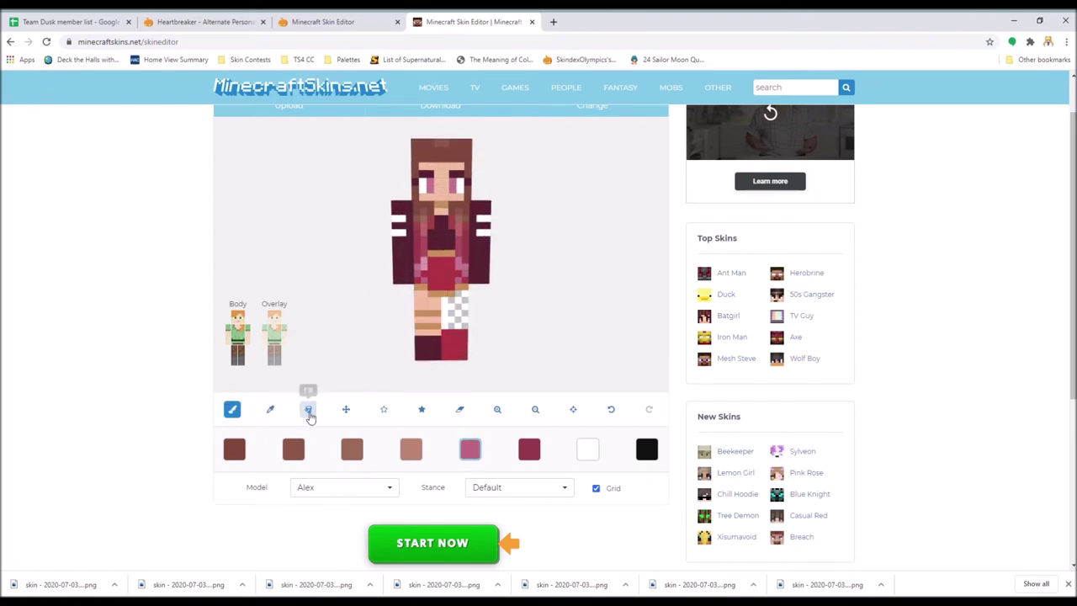
pyautogui.keyDown('alt'); pyautogui.click(479, 205); pyautogui.keyUp('alt')
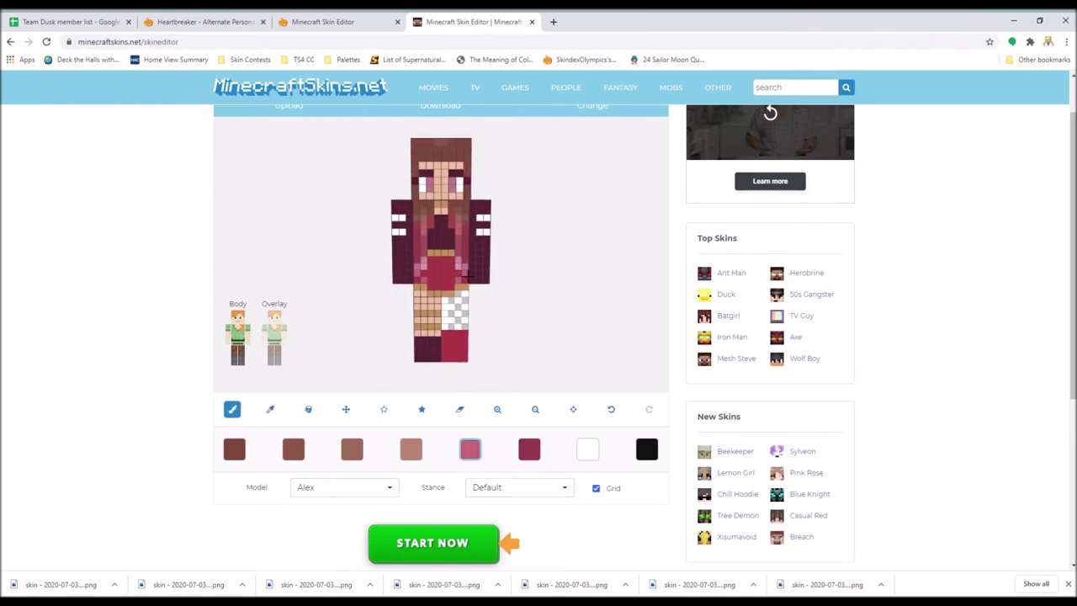
pyautogui.keyDown('alt'); pyautogui.click(431, 276); pyautogui.keyUp('alt')
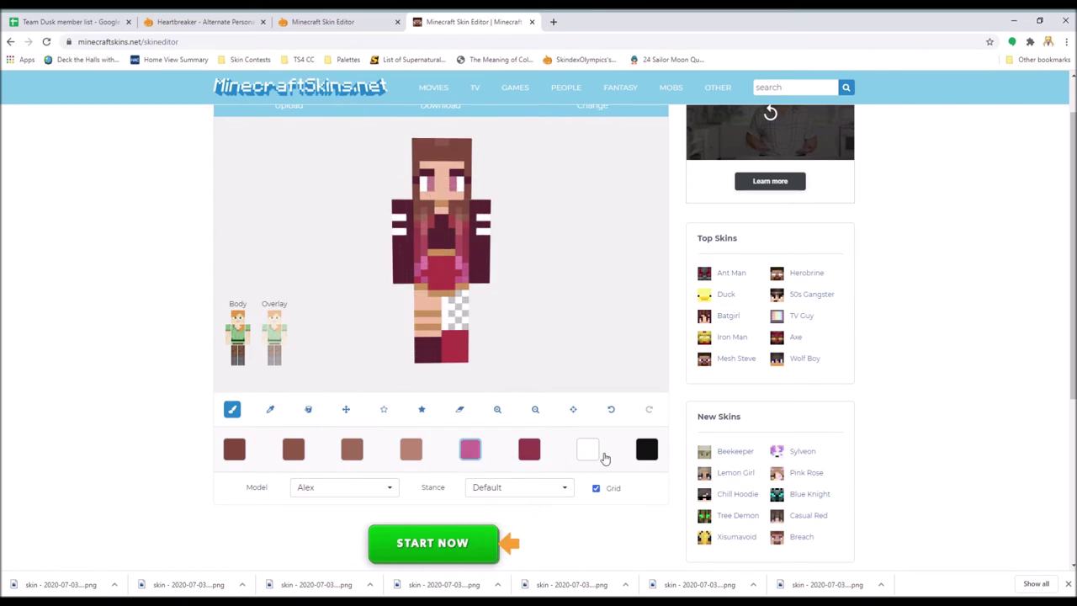
pyautogui.scroll(1, 284, 309)
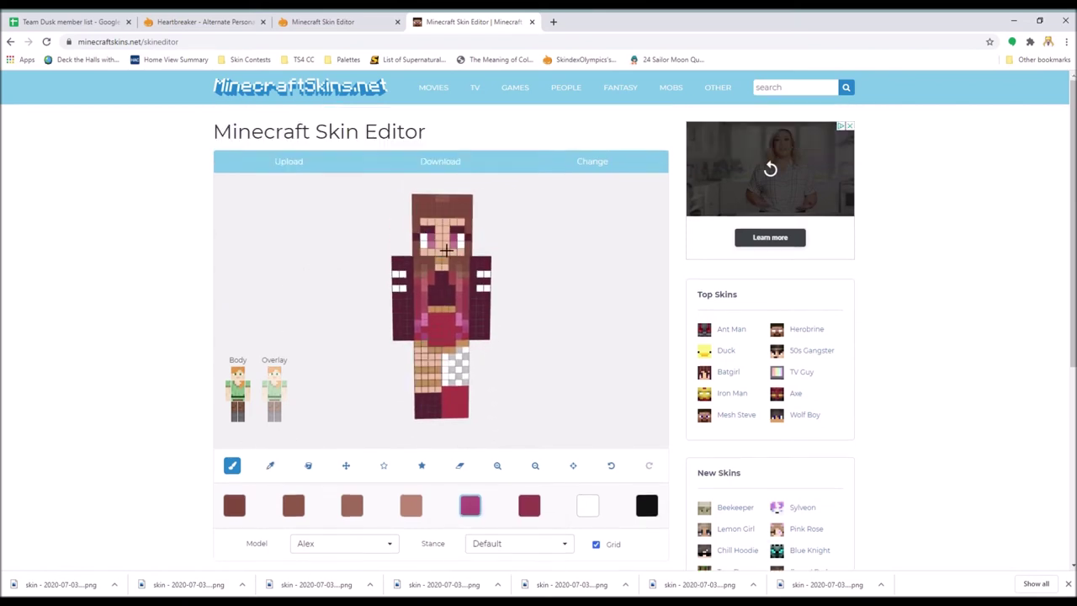
pyautogui.keyDown('alt'); pyautogui.click(438, 240); pyautogui.keyUp('alt')
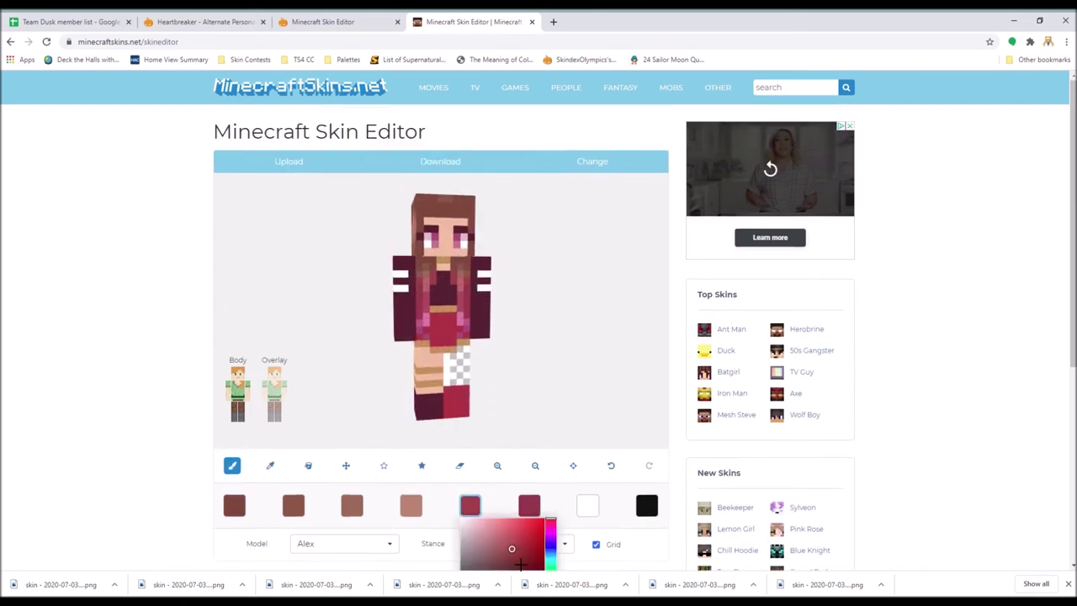
pyautogui.scroll(-1, 379, 379)
pyautogui.click(515, 495)
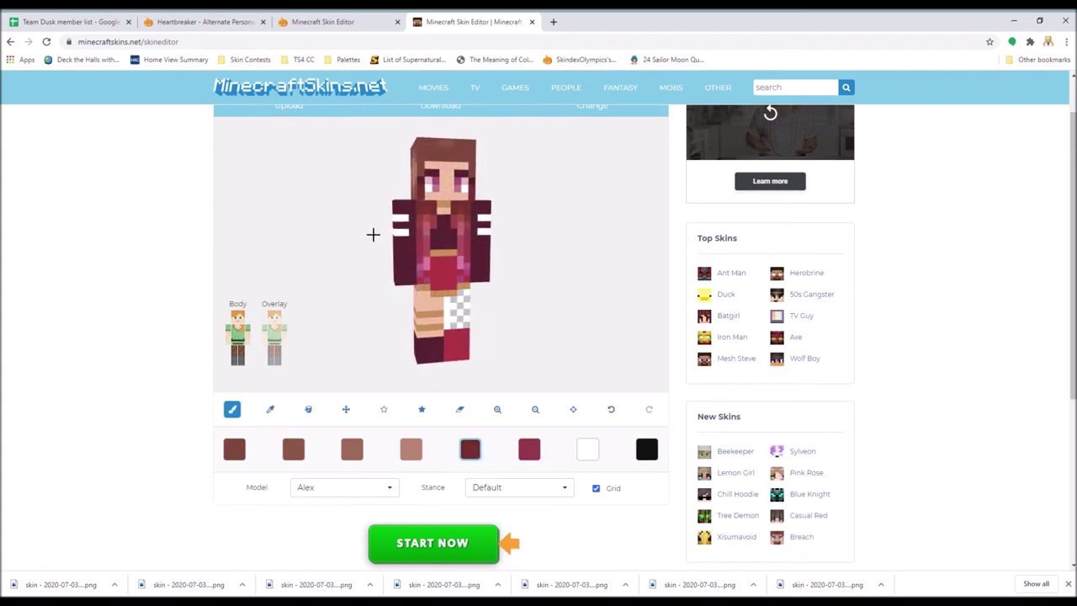
pyautogui.click(470, 449)
pyautogui.click(469, 454)
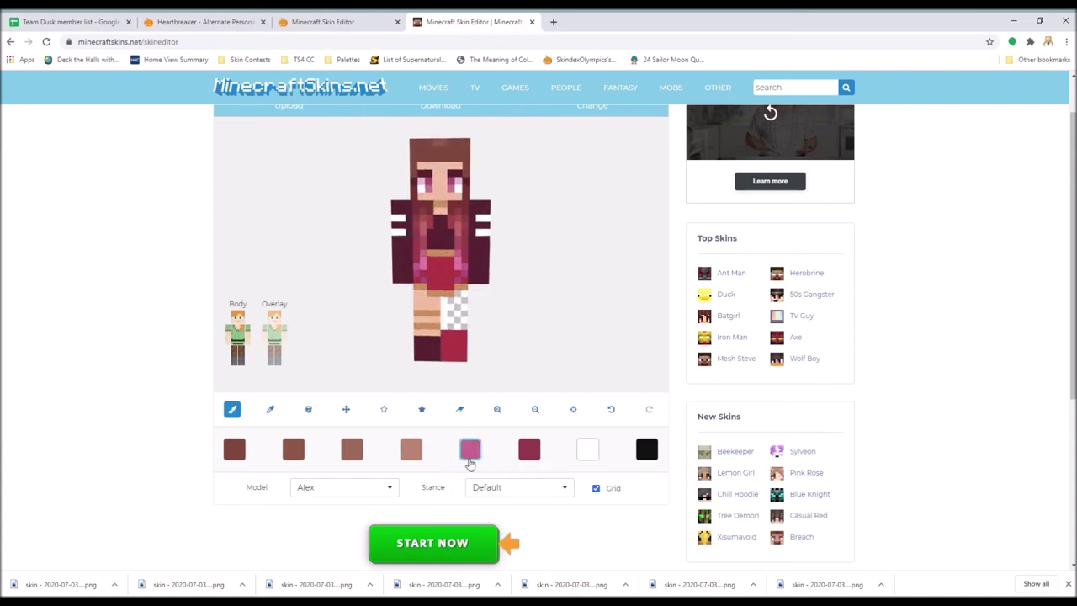
pyautogui.rightClick(424, 267)
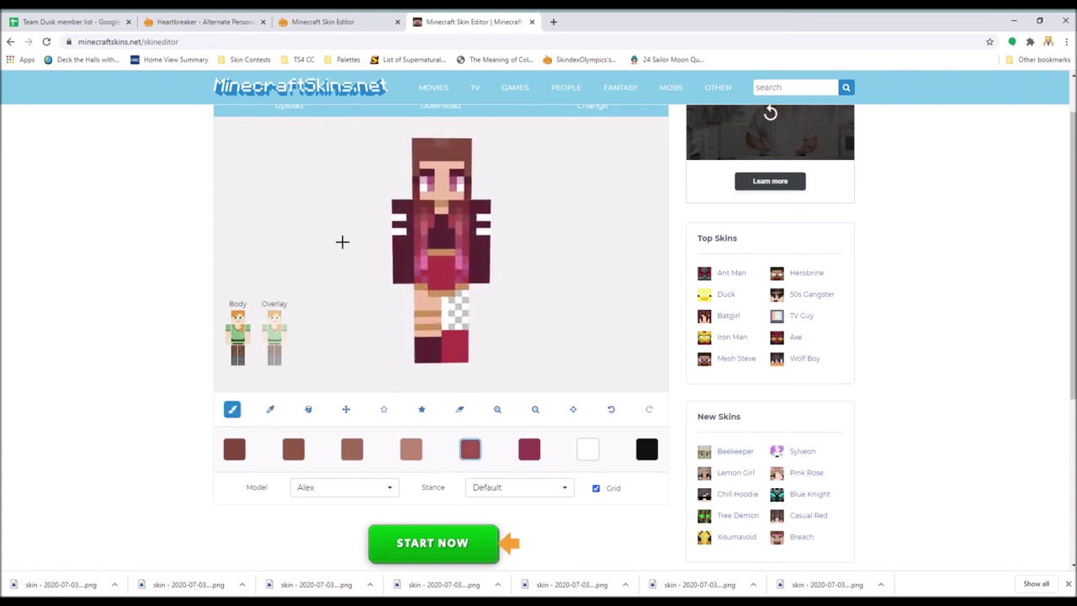
pyautogui.scroll(1, 343, 243)
pyautogui.rightClick(438, 236)
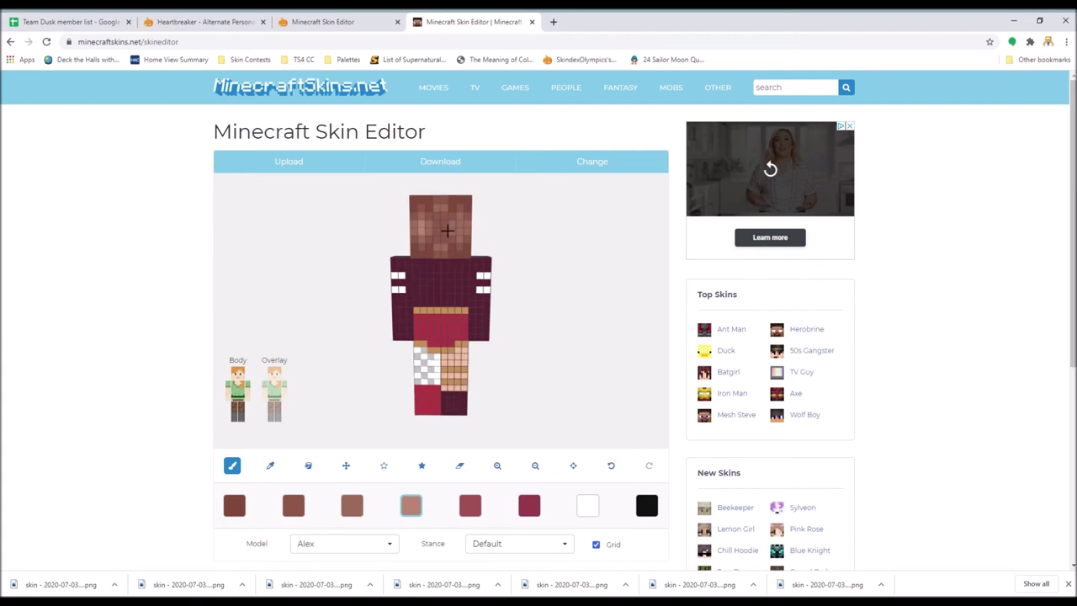
# Eyedrop the dark red outfit and hair colours into the leading swatches.
pyautogui.rightClick(458, 252)
pyautogui.rightClick(430, 249)
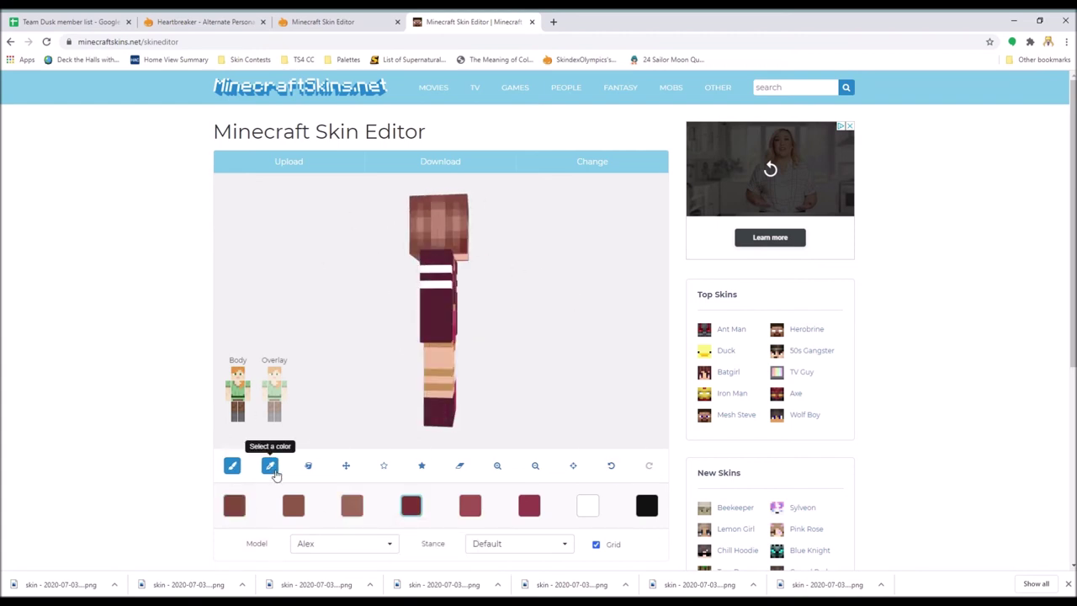
pyautogui.click(271, 467)
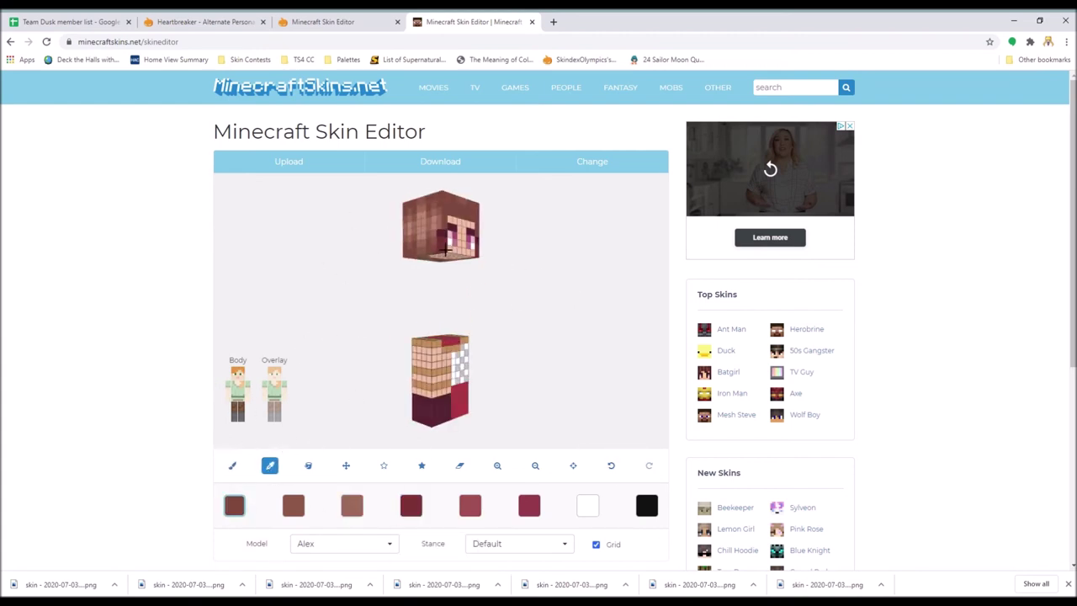
pyautogui.rightClick(433, 219)
pyautogui.click(410, 504)
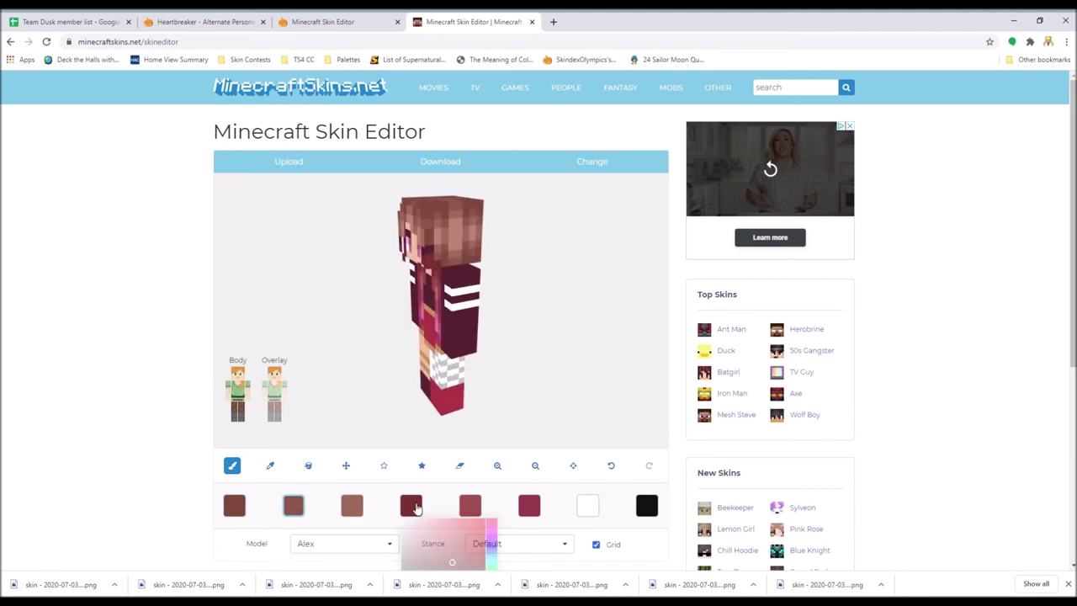
pyautogui.click(236, 508)
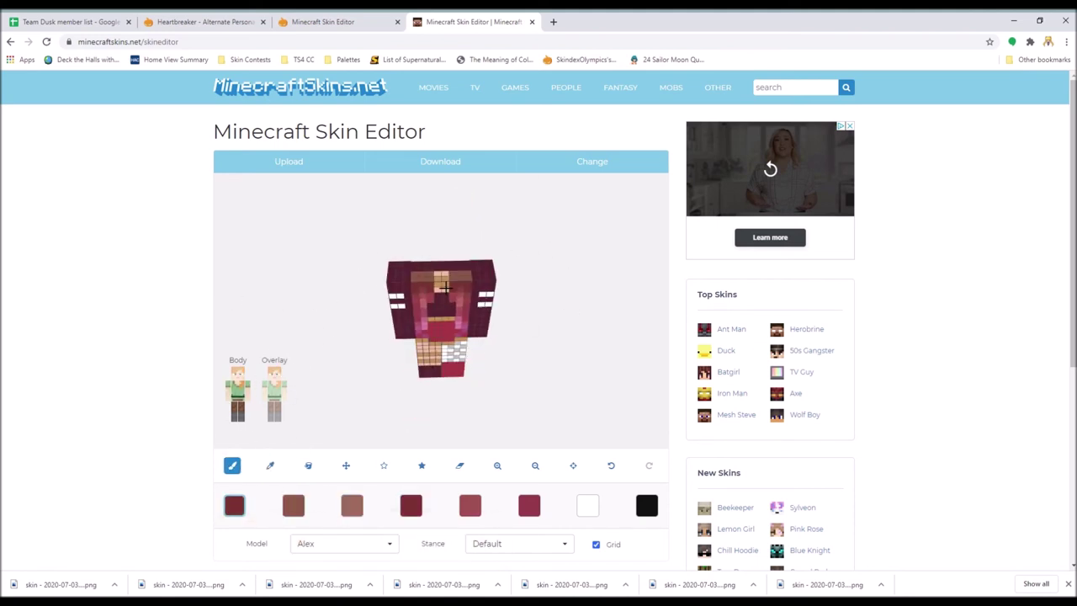
pyautogui.press('alt')
pyautogui.keyDown('alt'); pyautogui.click(428, 308); pyautogui.keyUp('alt')
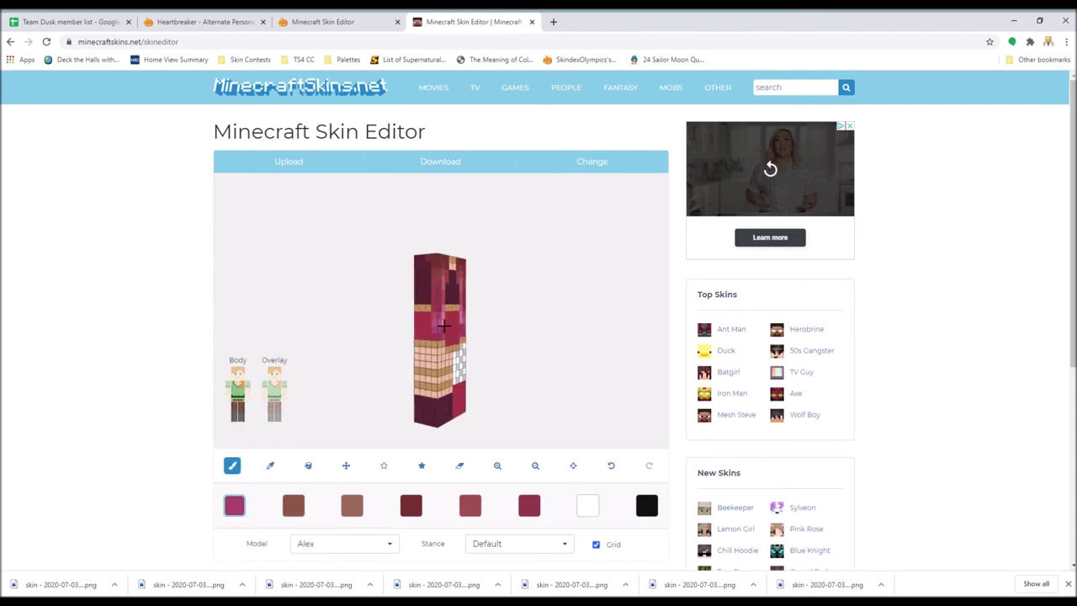
# Darken the first swatch and sample the outfit's dark maroon, hiding and restoring the Body part.
pyautogui.click(238, 394)
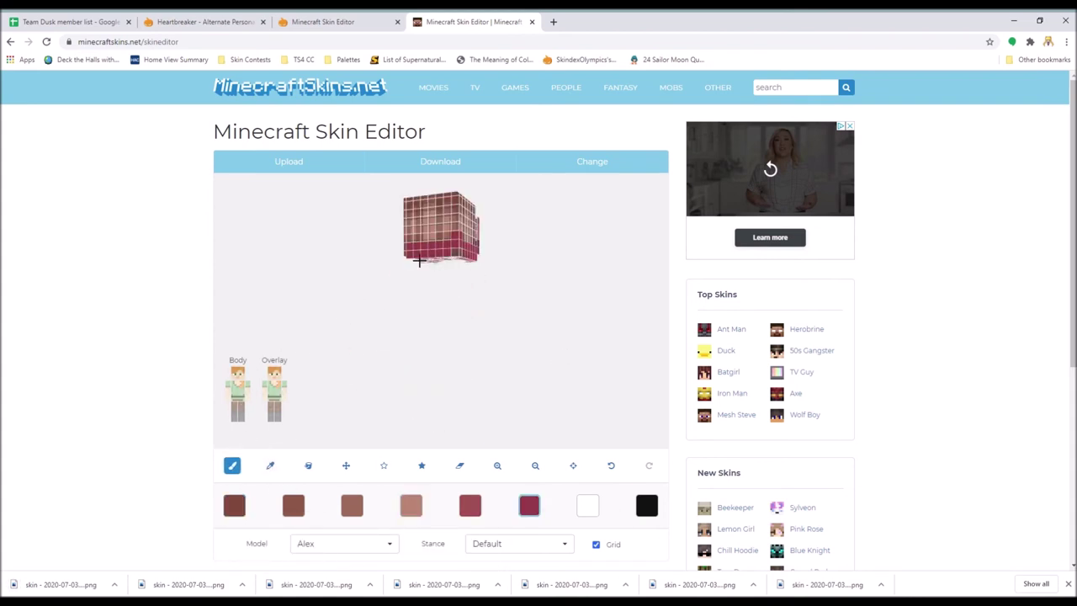
pyautogui.click(424, 472)
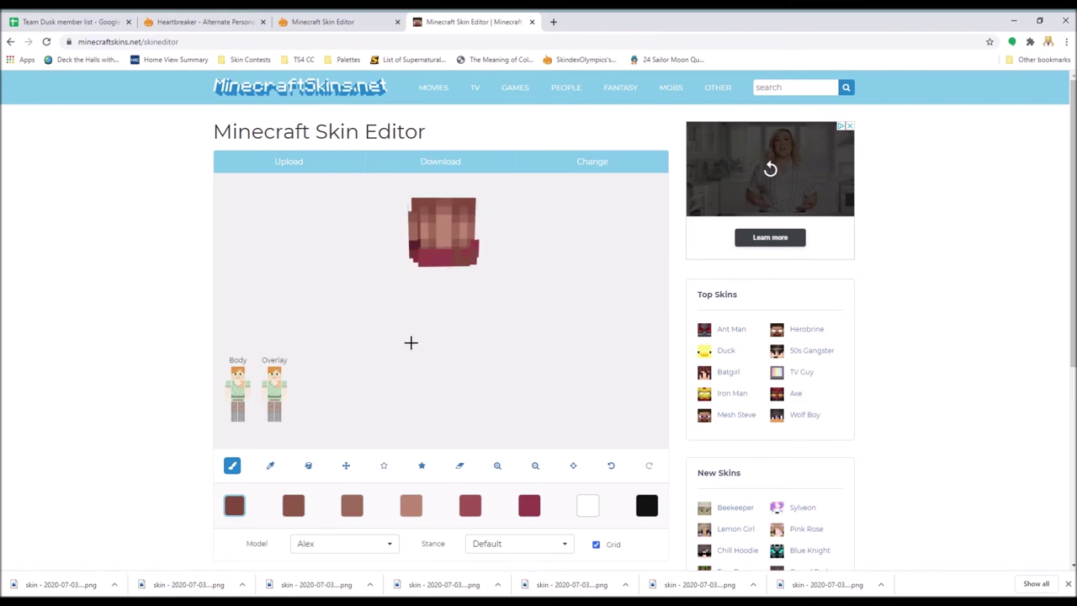
pyautogui.click(238, 394)
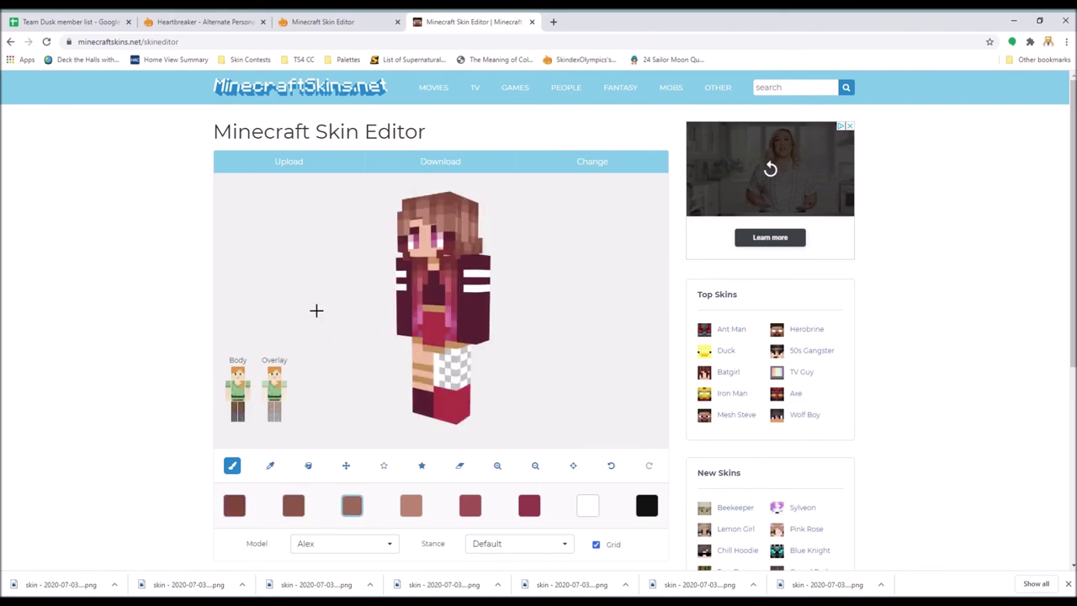
pyautogui.click(529, 505)
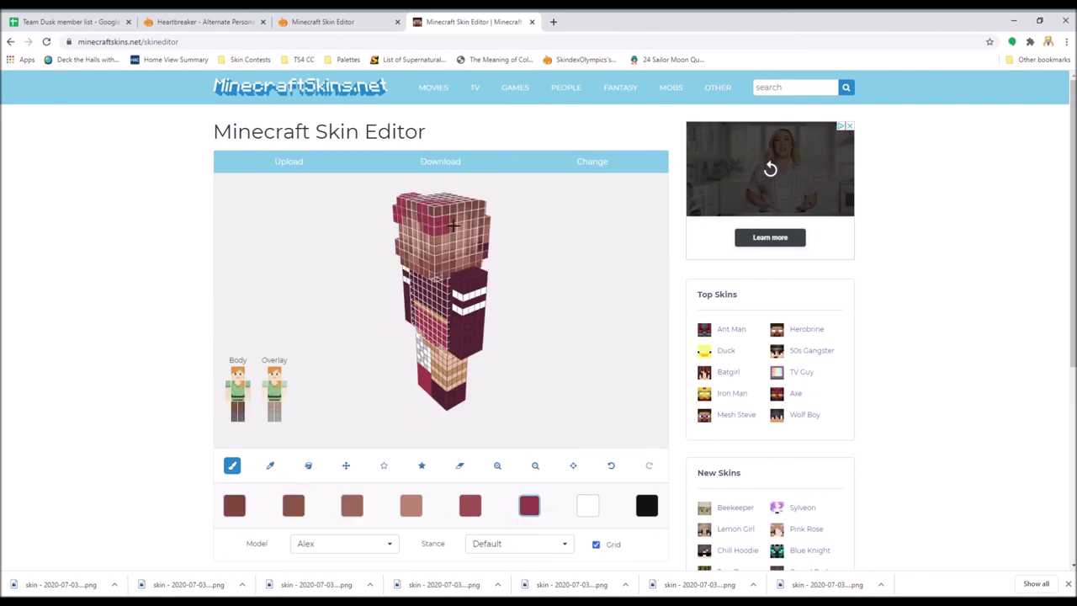
pyautogui.moveTo(453, 226); pyautogui.dragTo(467, 258)
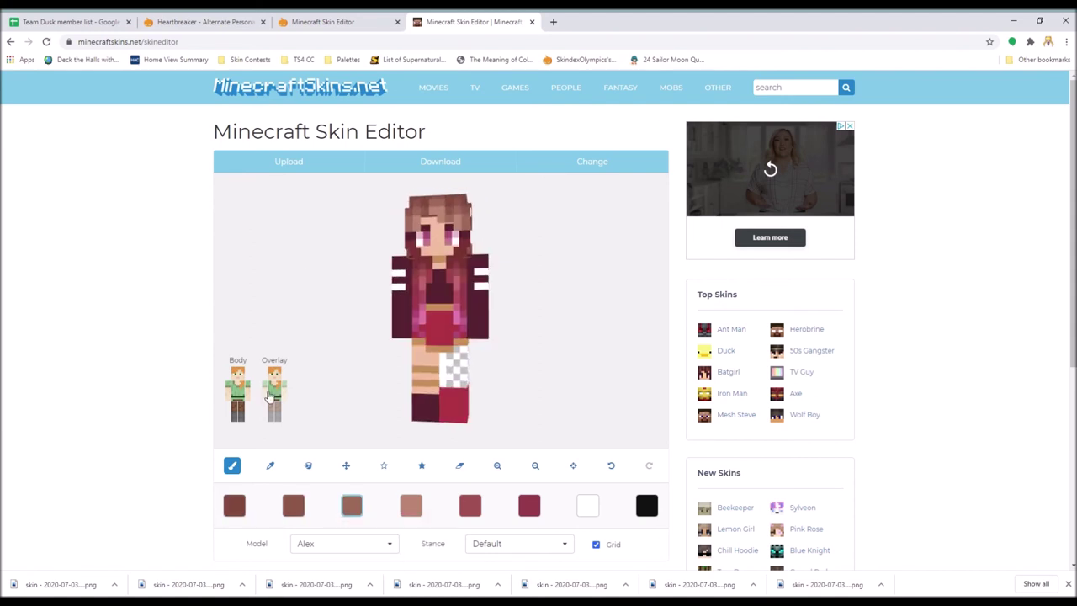
pyautogui.click(270, 465)
pyautogui.scroll(-1, 415, 260)
pyautogui.click(415, 260)
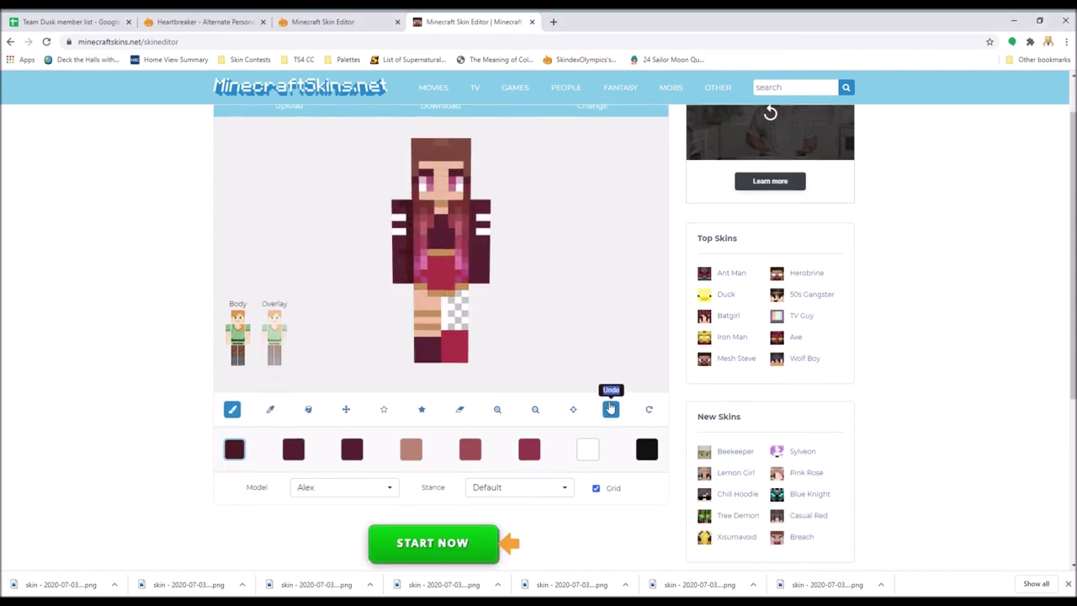
# Set the third swatch to a pink-purple.
pyautogui.click(412, 261)
pyautogui.click(406, 263)
pyautogui.click(474, 289)
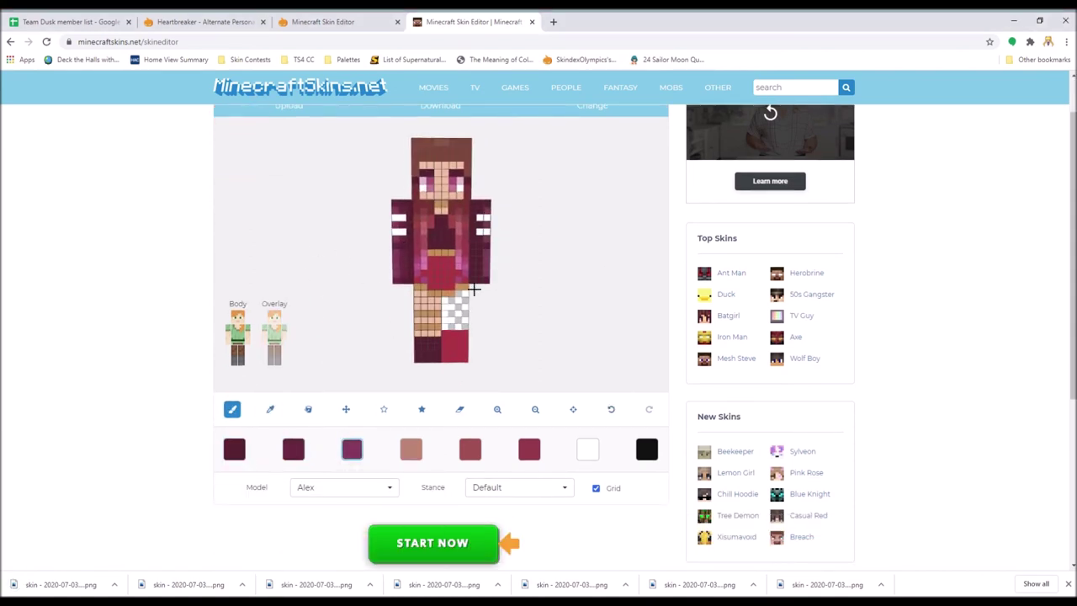
pyautogui.moveTo(447, 367); pyautogui.dragTo(530, 277)
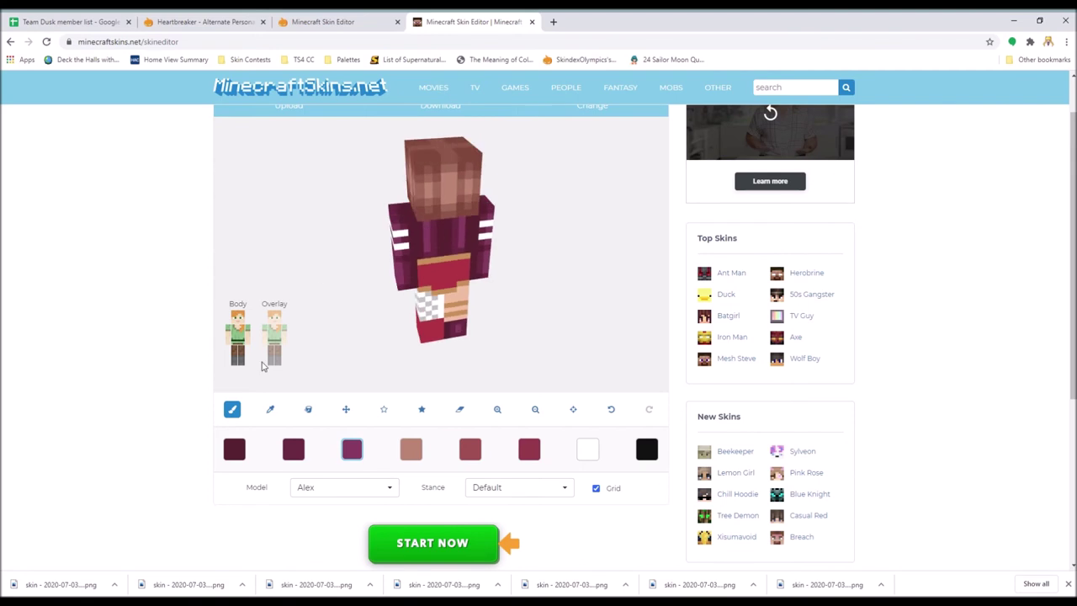
pyautogui.moveTo(261, 366); pyautogui.dragTo(274, 245)
# Set the fourth swatch to red and paint red and pink highlights on the outfit.
pyautogui.click(410, 448)
pyautogui.click(465, 492)
pyautogui.click(529, 448)
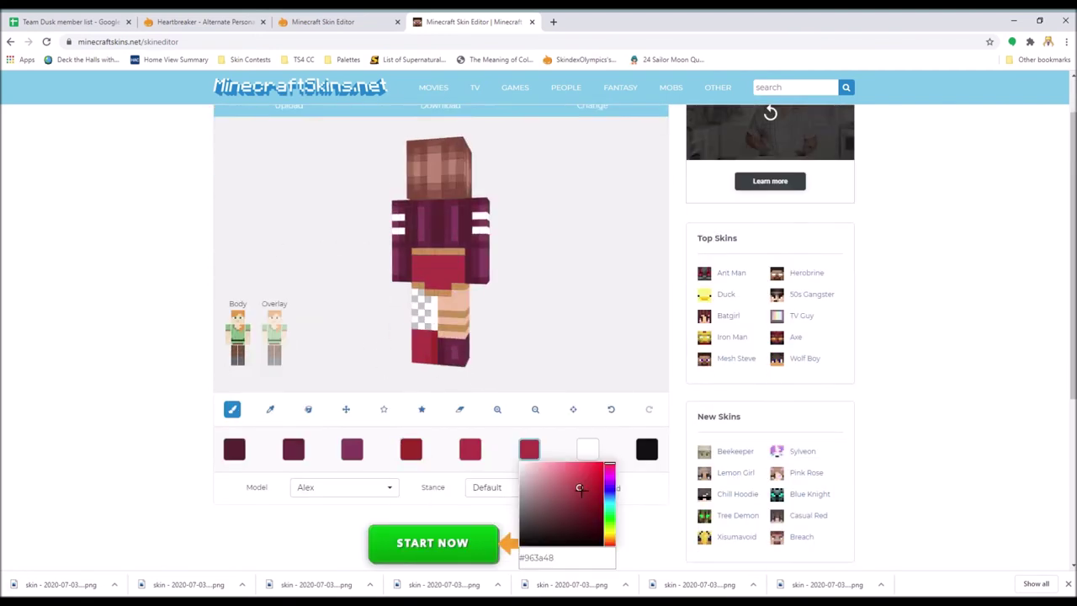
pyautogui.click(529, 448)
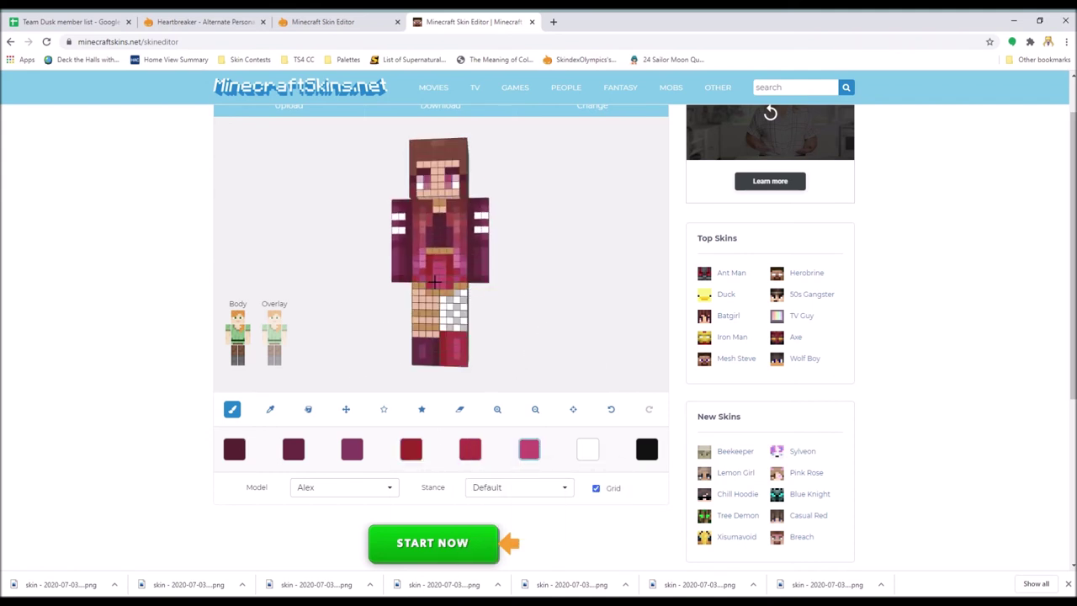
pyautogui.click(410, 448)
pyautogui.moveTo(572, 286); pyautogui.dragTo(455, 286)
pyautogui.click(529, 449)
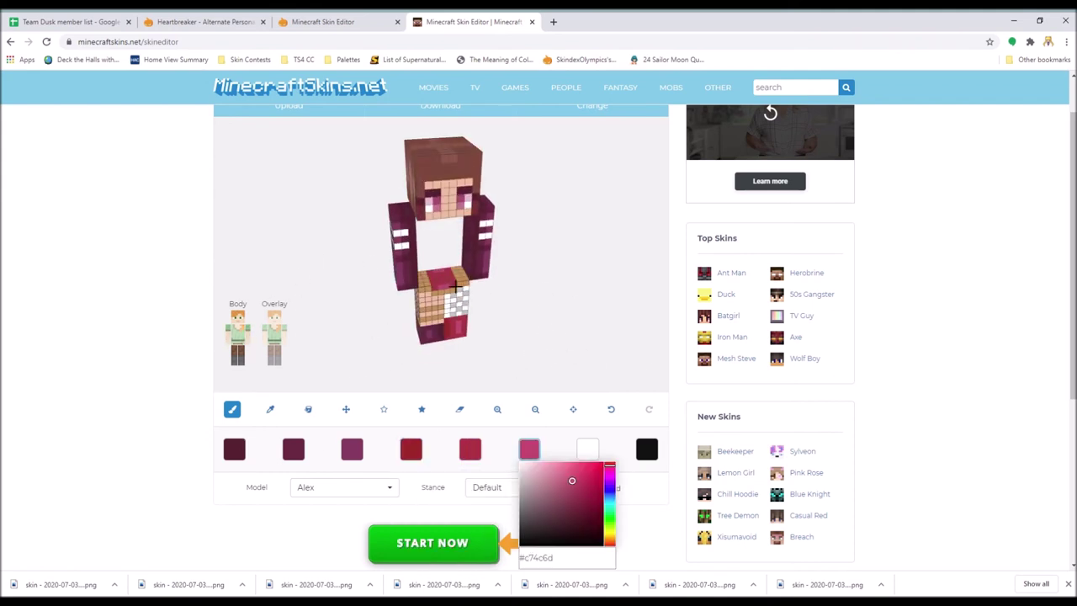
pyautogui.click(610, 409)
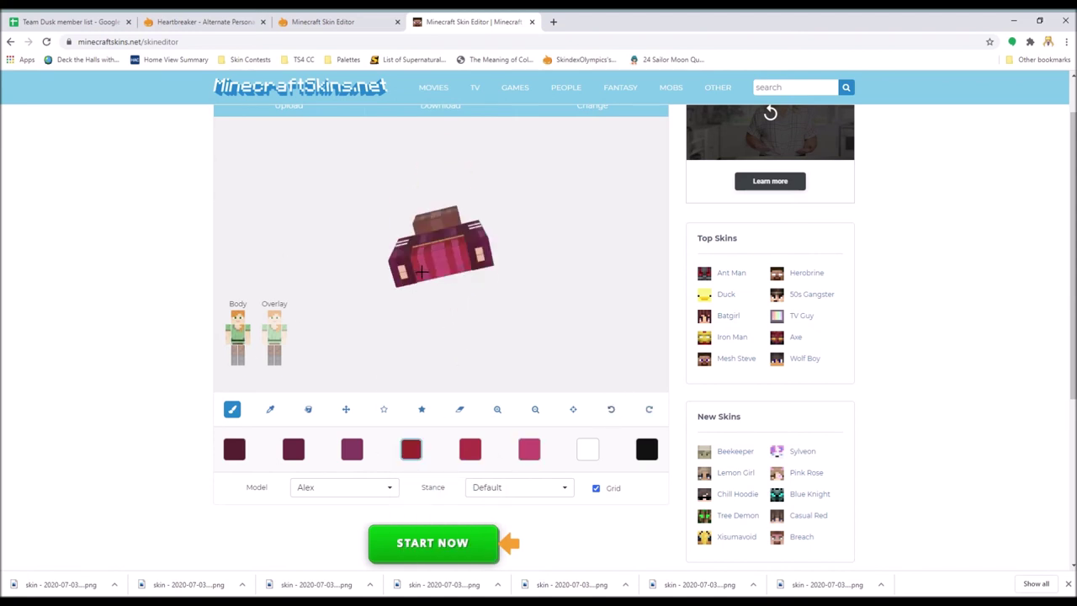
# Sample peach and light tan skin tones from the model into palette slots.
pyautogui.click(238, 362)
pyautogui.scroll(1, 368, 266)
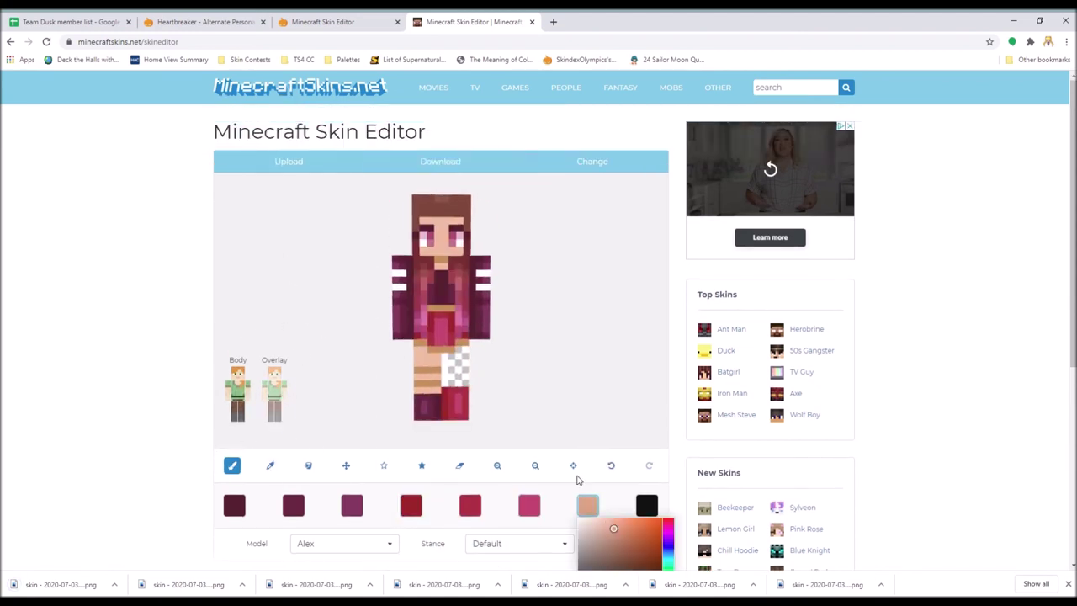
pyautogui.click(270, 465)
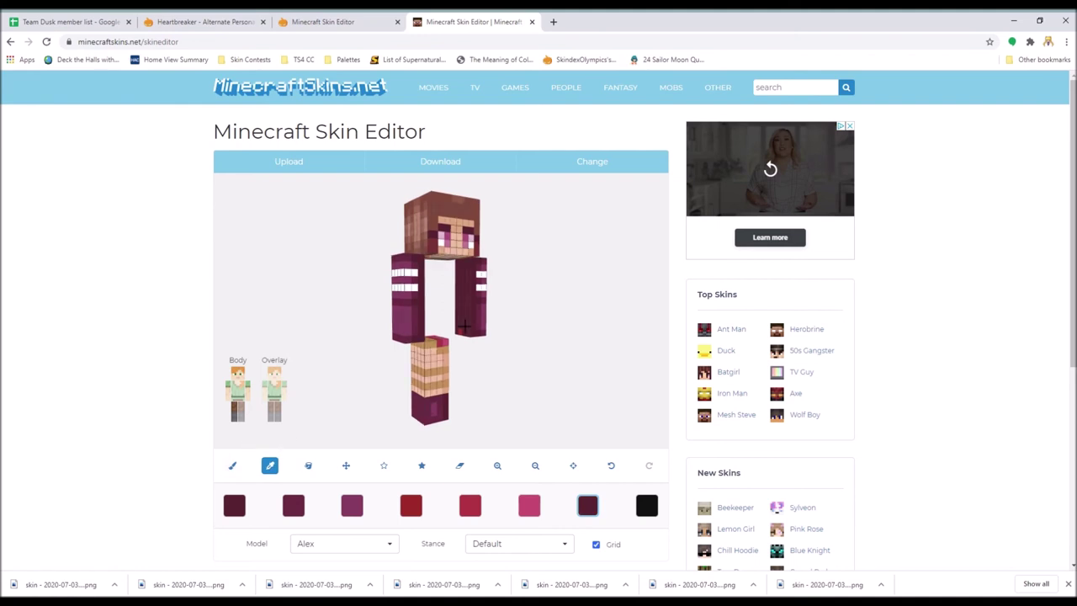
pyautogui.click(647, 505)
pyautogui.click(529, 505)
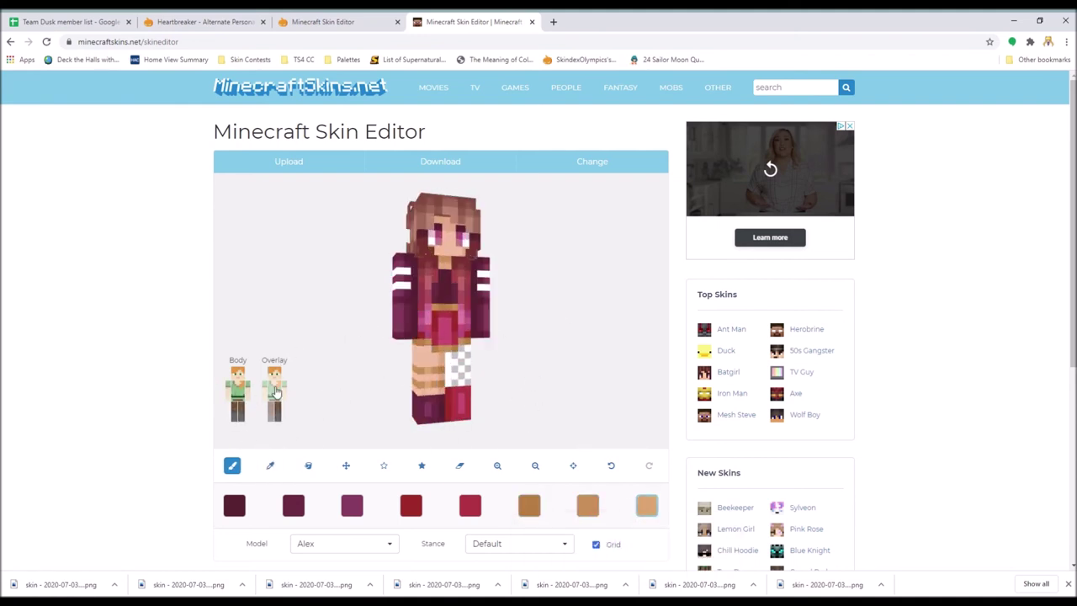
pyautogui.click(270, 465)
pyautogui.click(467, 379)
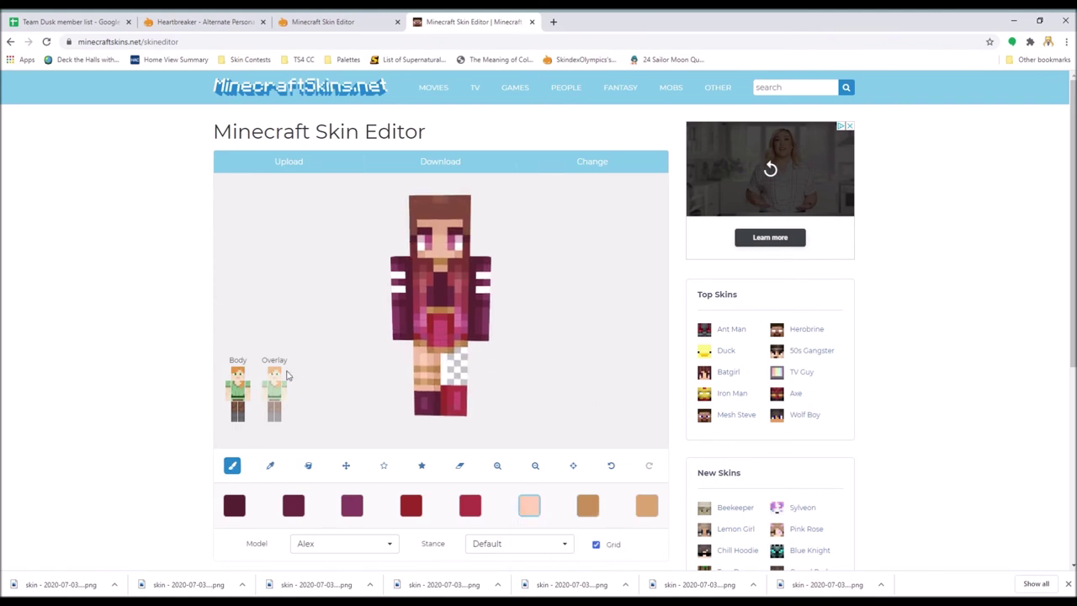
pyautogui.click(269, 466)
pyautogui.click(390, 312)
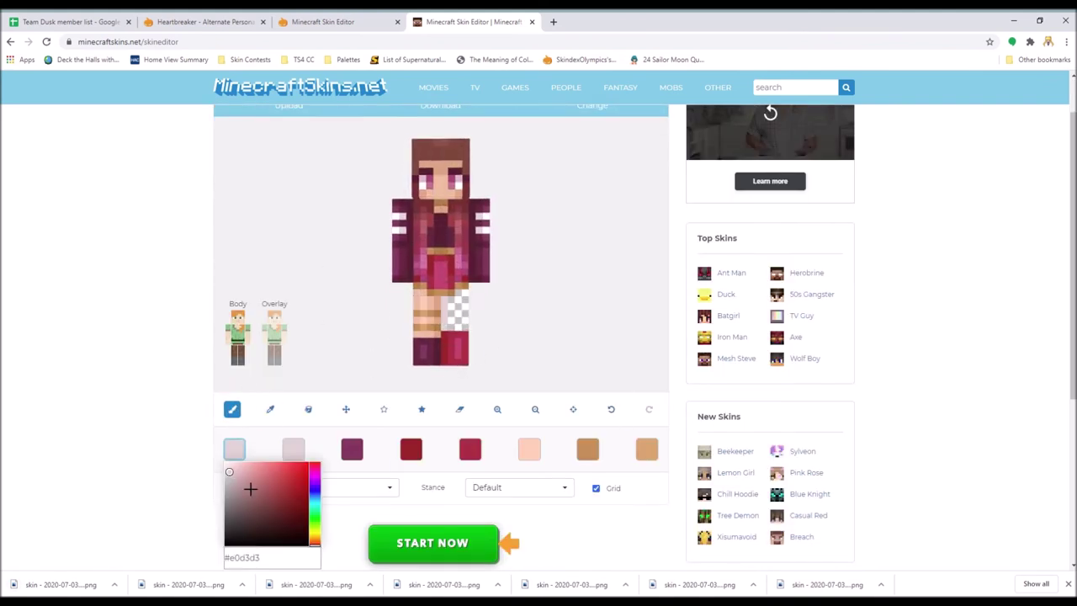
# Shade the inner leg with the first skin tone, hiding and restoring the other leg.
pyautogui.click(292, 449)
pyautogui.click(235, 449)
pyautogui.click(234, 353)
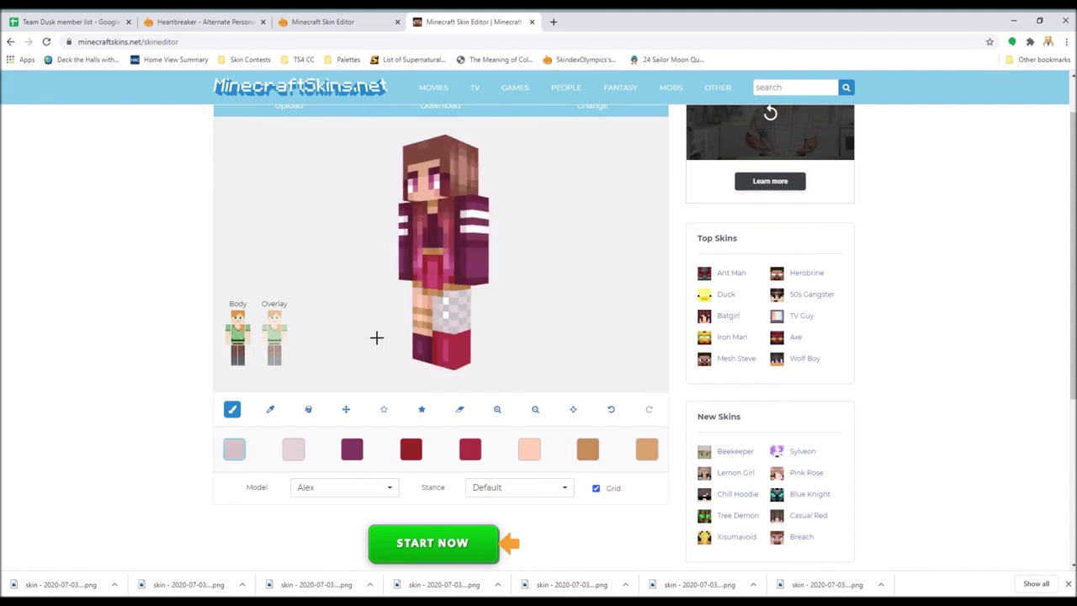
pyautogui.click(234, 355)
pyautogui.scroll(1, 420, 192)
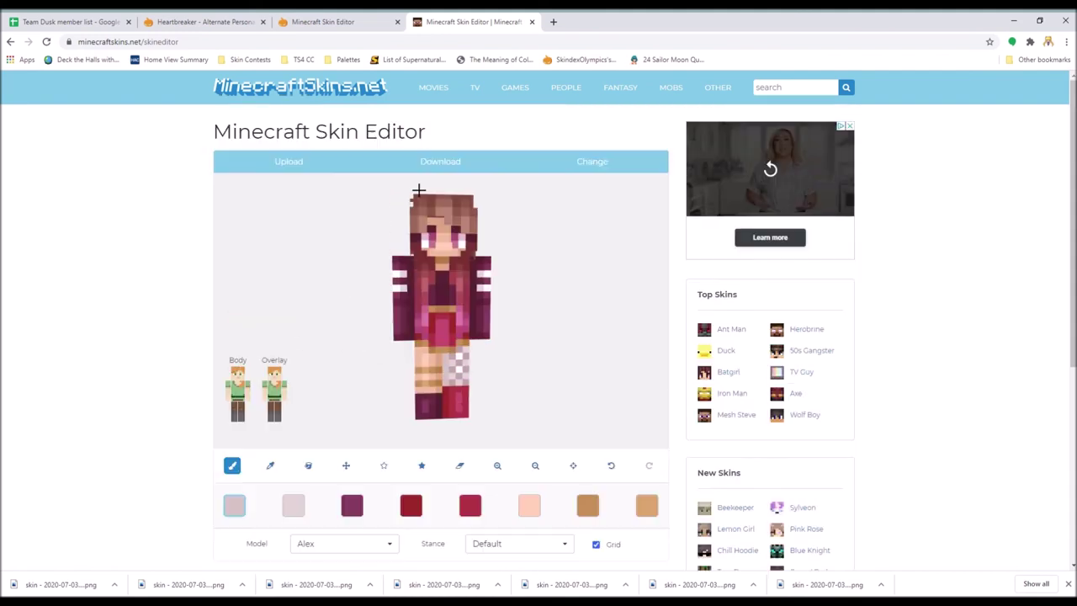
# Isolate the arm and leg via the Body thumbnail and select the tan colour.
pyautogui.click(587, 504)
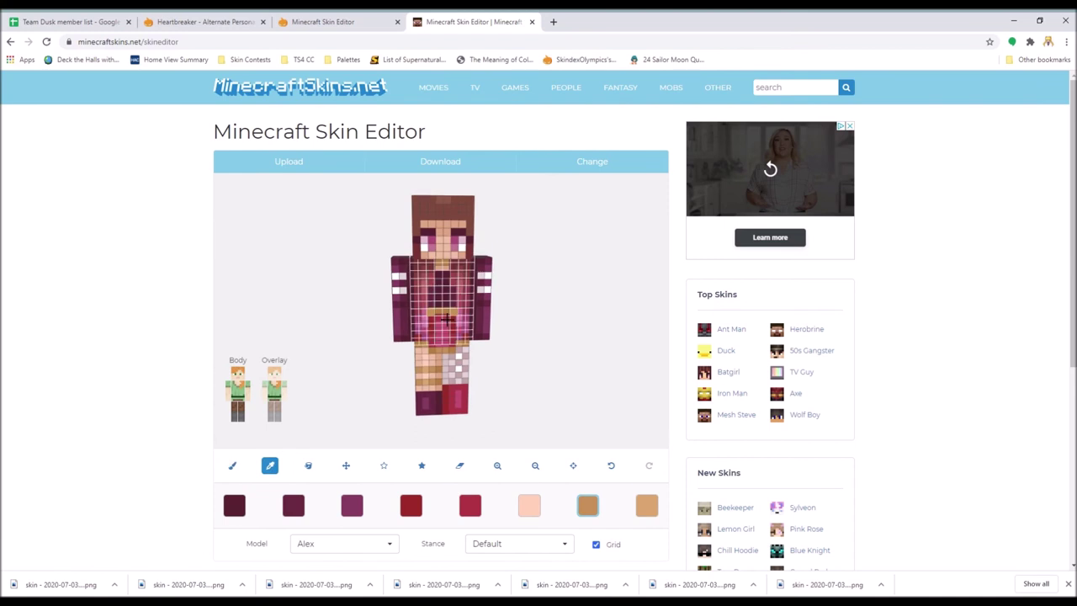
pyautogui.click(293, 504)
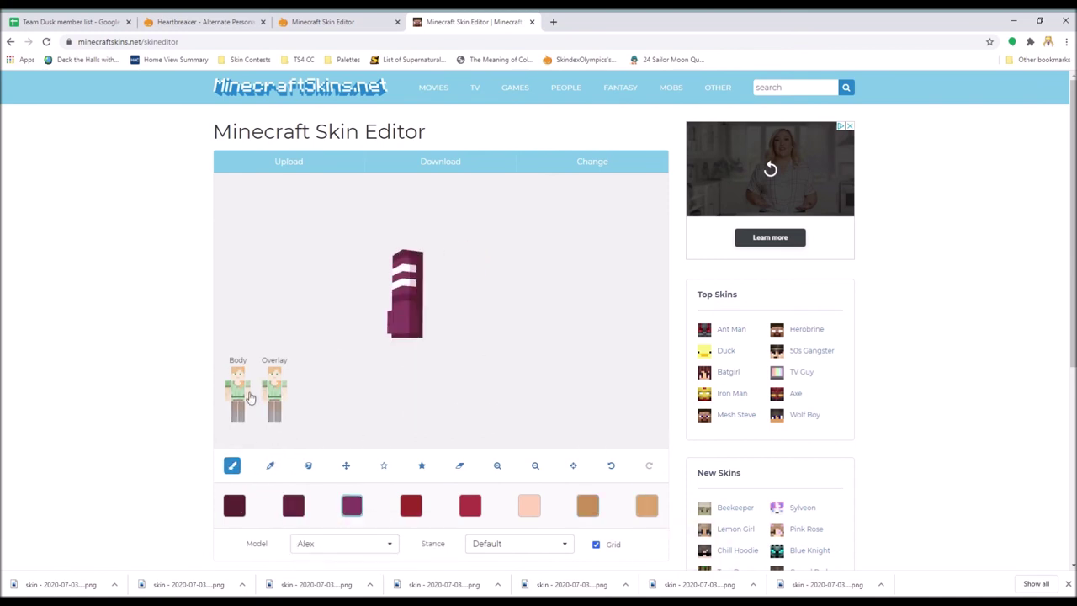
pyautogui.click(239, 412)
pyautogui.click(470, 505)
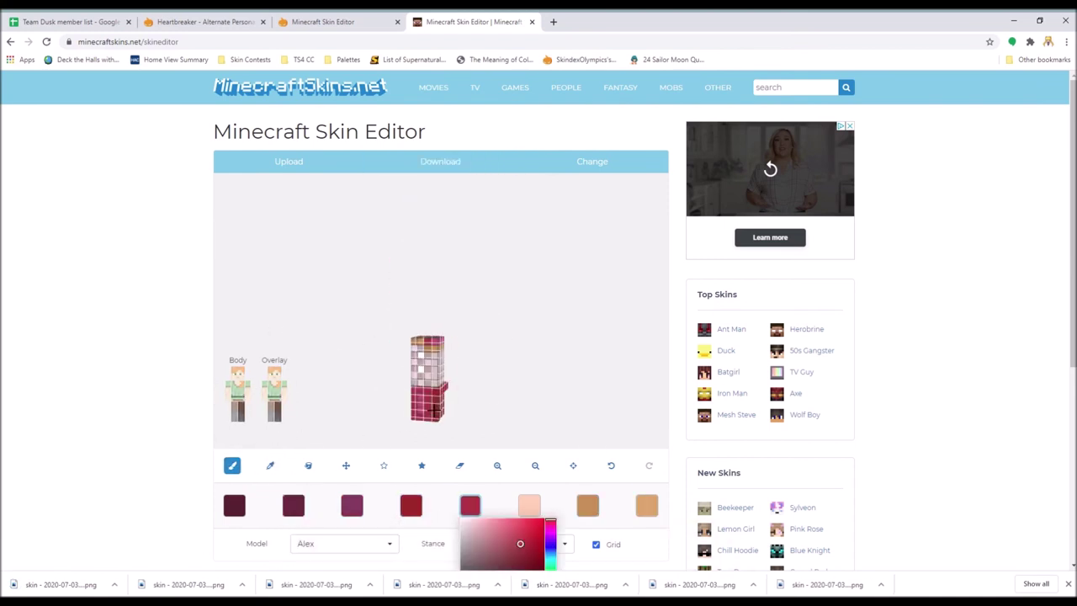
pyautogui.click(587, 504)
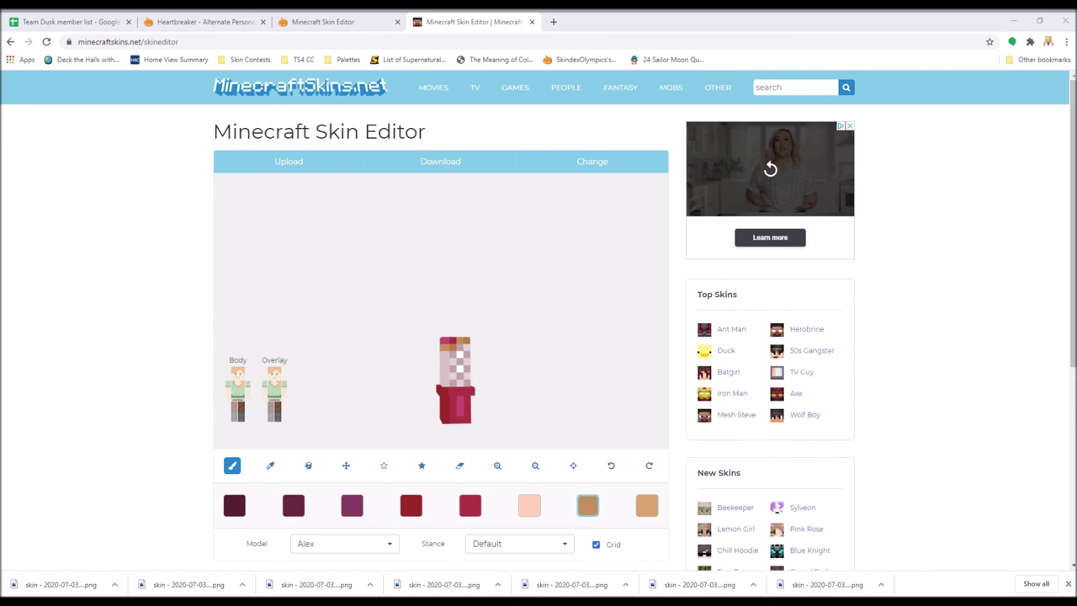
# Paint tan onto the top and sides of the leg, undo once, and return to the brush.
pyautogui.click(611, 466)
pyautogui.click(473, 334)
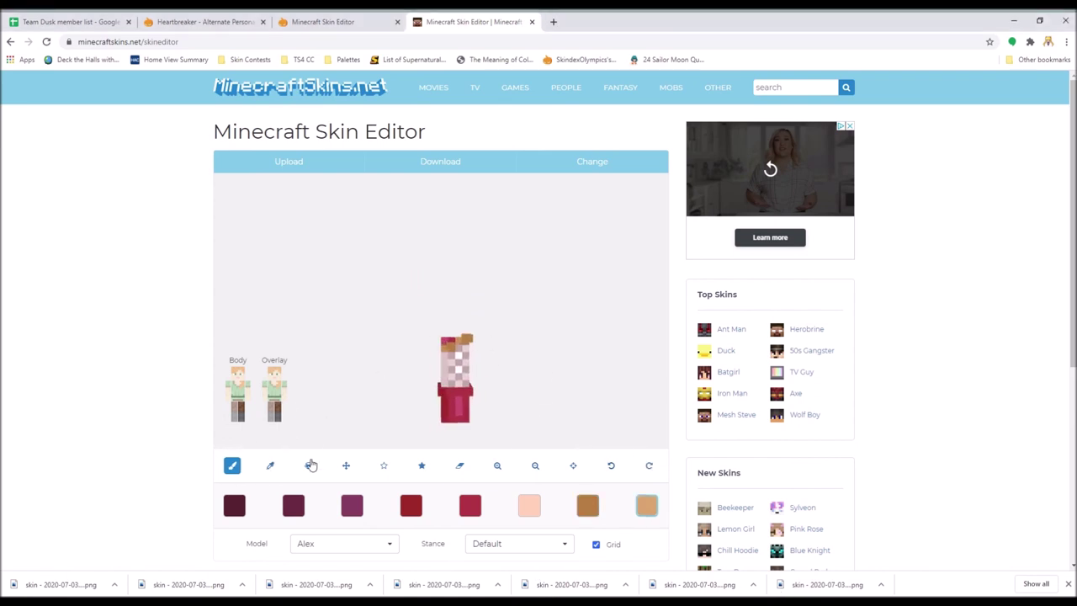
pyautogui.moveTo(533, 390)
pyautogui.mouseDown()
pyautogui.moveTo(365, 395)
pyautogui.moveTo(258, 423)
pyautogui.mouseUp()
pyautogui.click(456, 357)
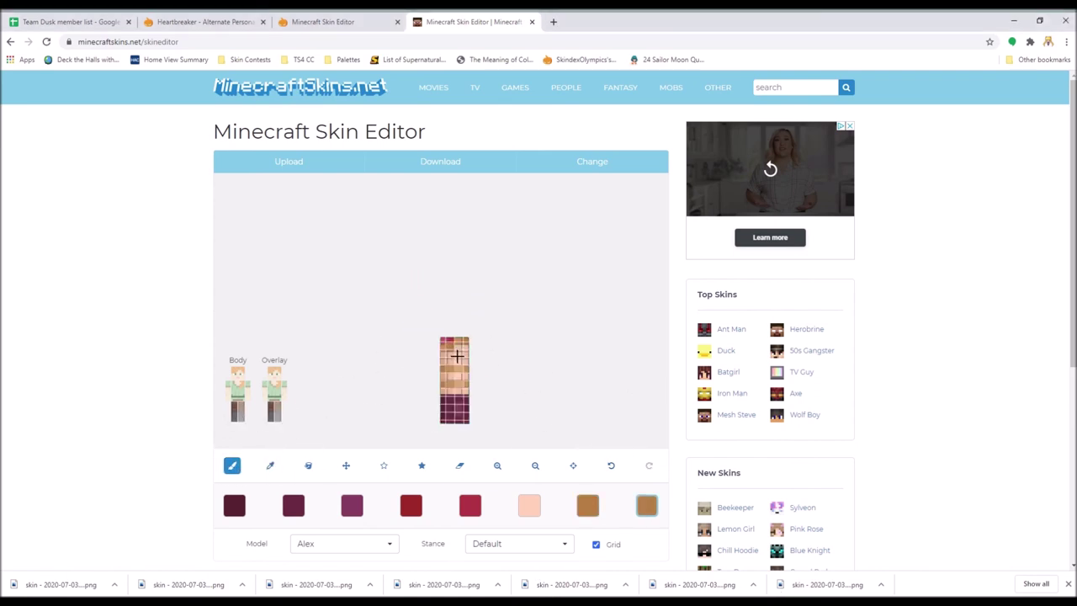
pyautogui.moveTo(457, 357); pyautogui.dragTo(547, 359)
pyautogui.click(614, 466)
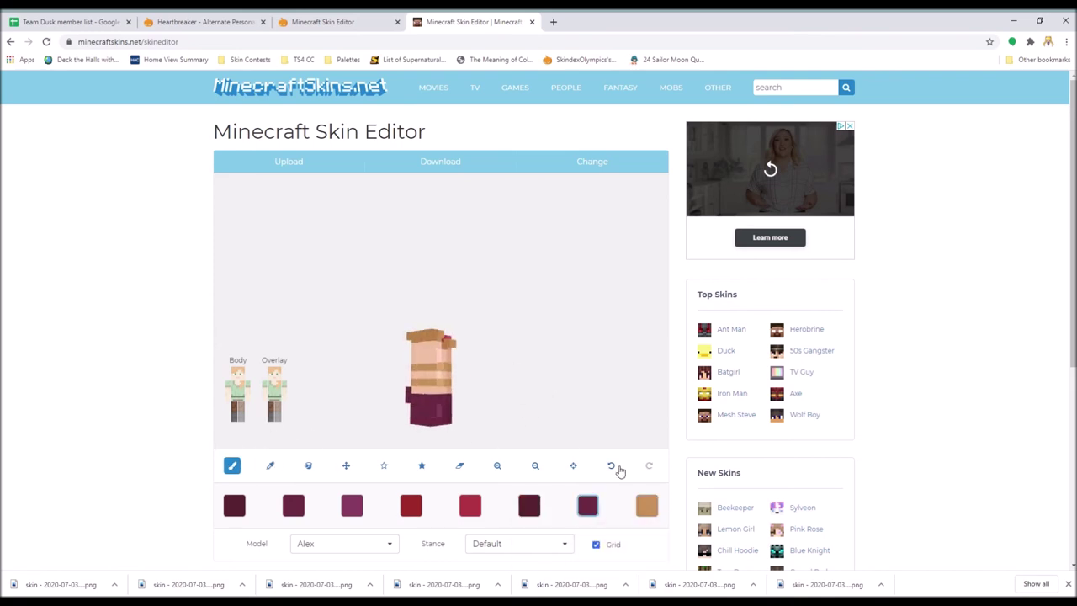
pyautogui.hotkey('ctrl', 'z')
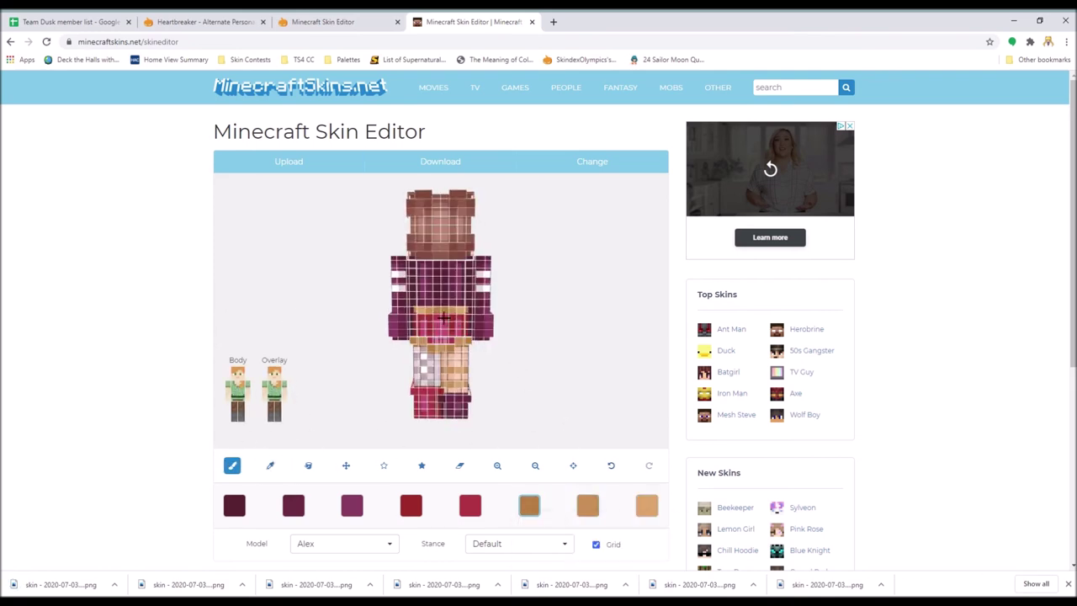
pyautogui.moveTo(516, 367)
pyautogui.mouseDown()
pyautogui.moveTo(332, 338)
pyautogui.moveTo(275, 391)
pyautogui.moveTo(313, 344)
pyautogui.mouseUp()
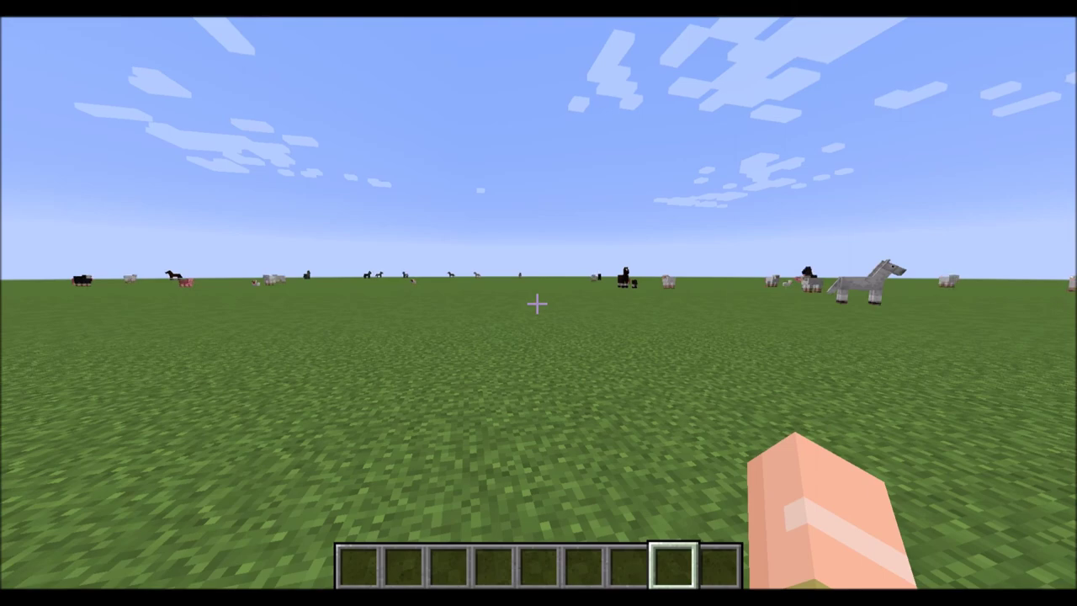
# Walk and sprint across the field through rear, front and first-person views, then pause.
pyautogui.press('F5')
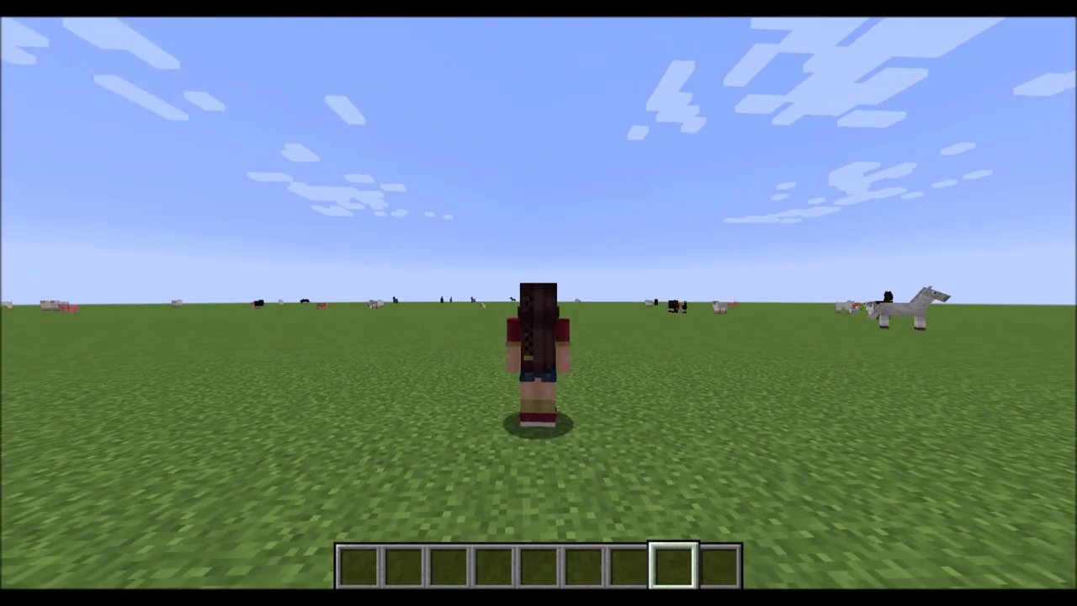
pyautogui.press('w')
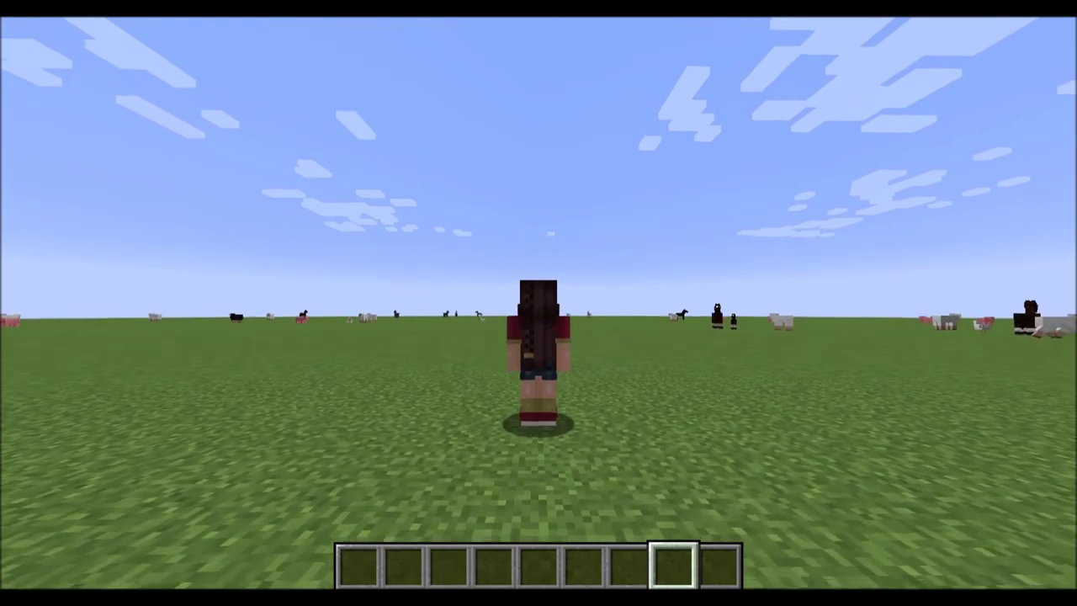
pyautogui.press('F5')
pyautogui.press('w')
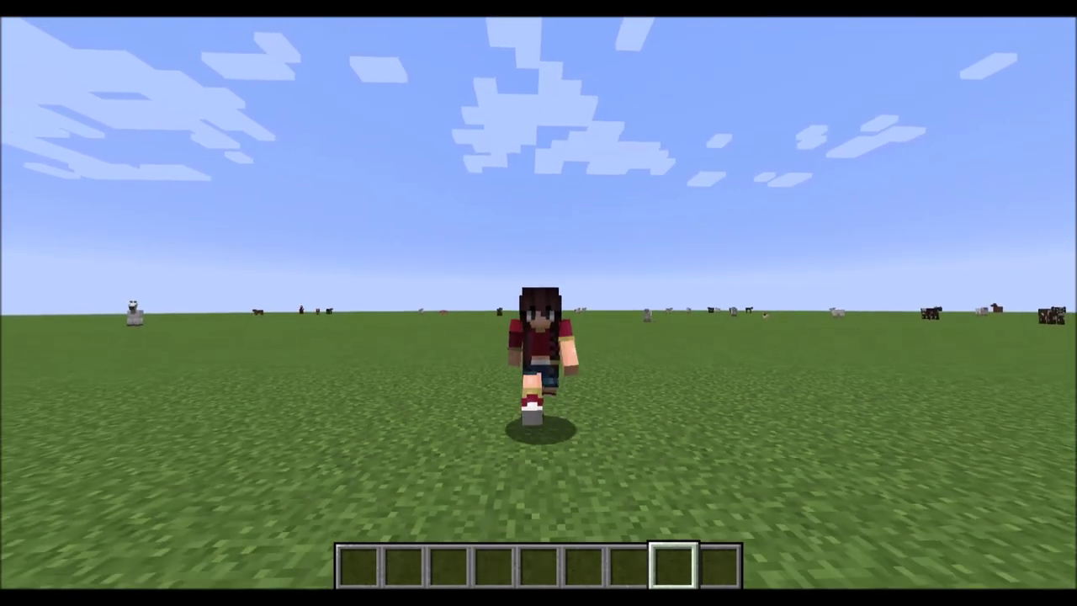
pyautogui.press('w')
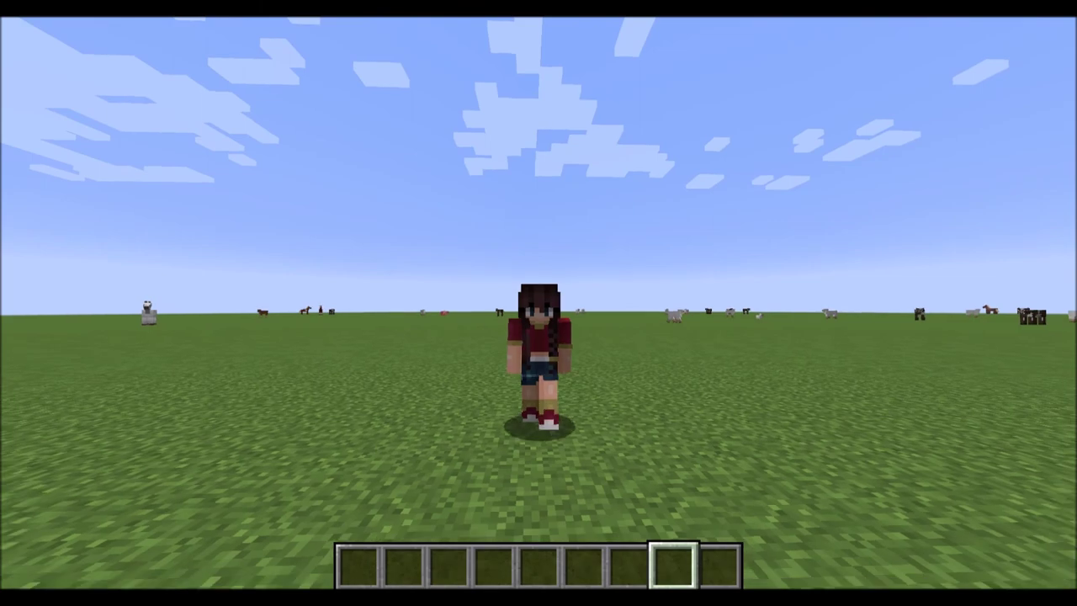
pyautogui.press('ctrl')
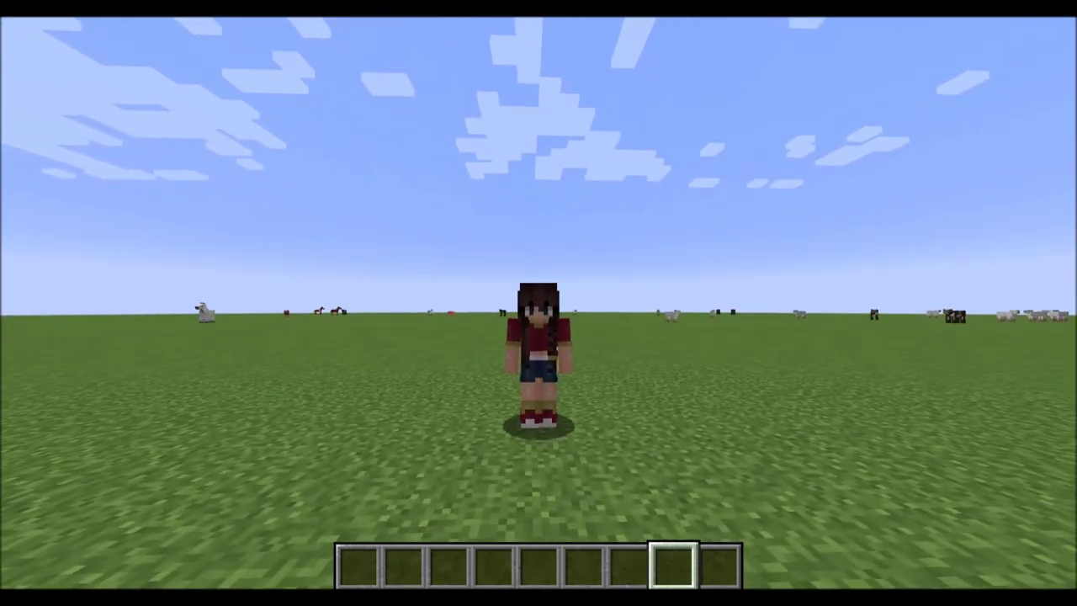
pyautogui.press('F5')
pyautogui.press('F5')
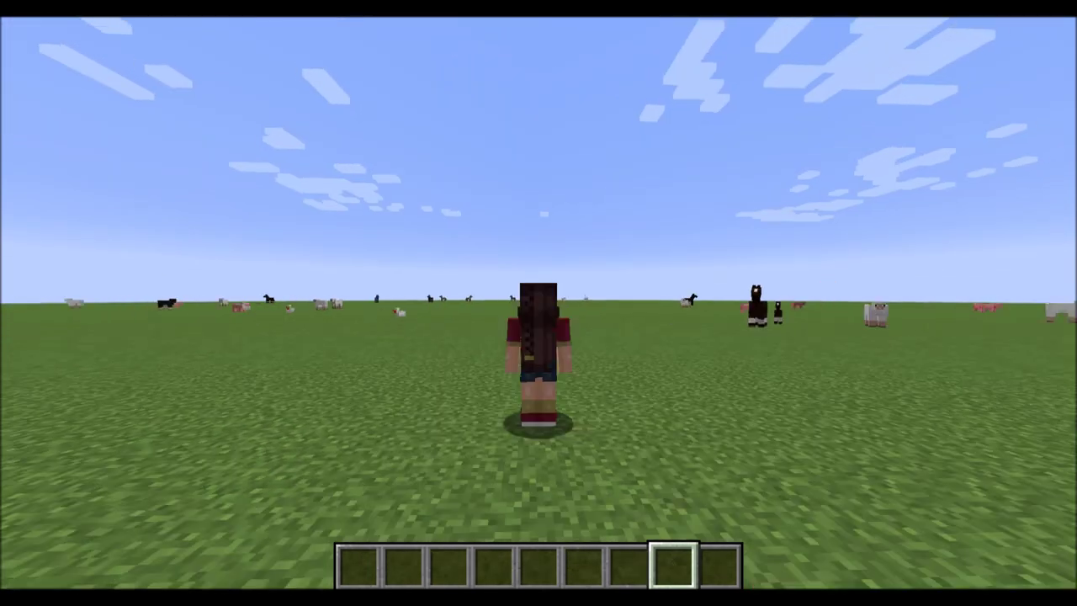
pyautogui.press('w')
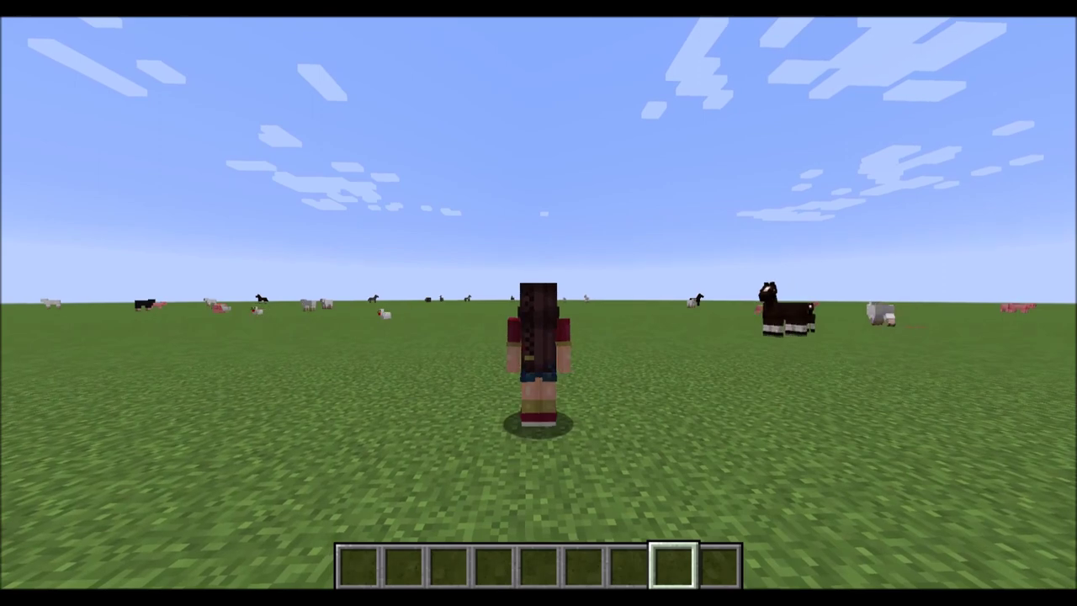
pyautogui.press('w')
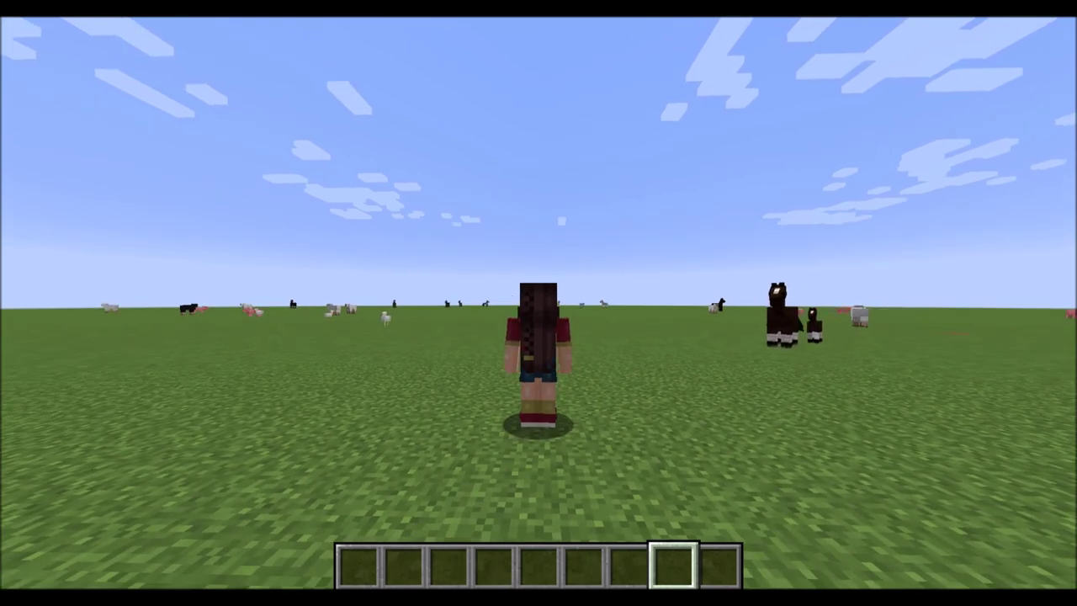
pyautogui.press('F5')
pyautogui.press('F5')
pyautogui.press('Escape')
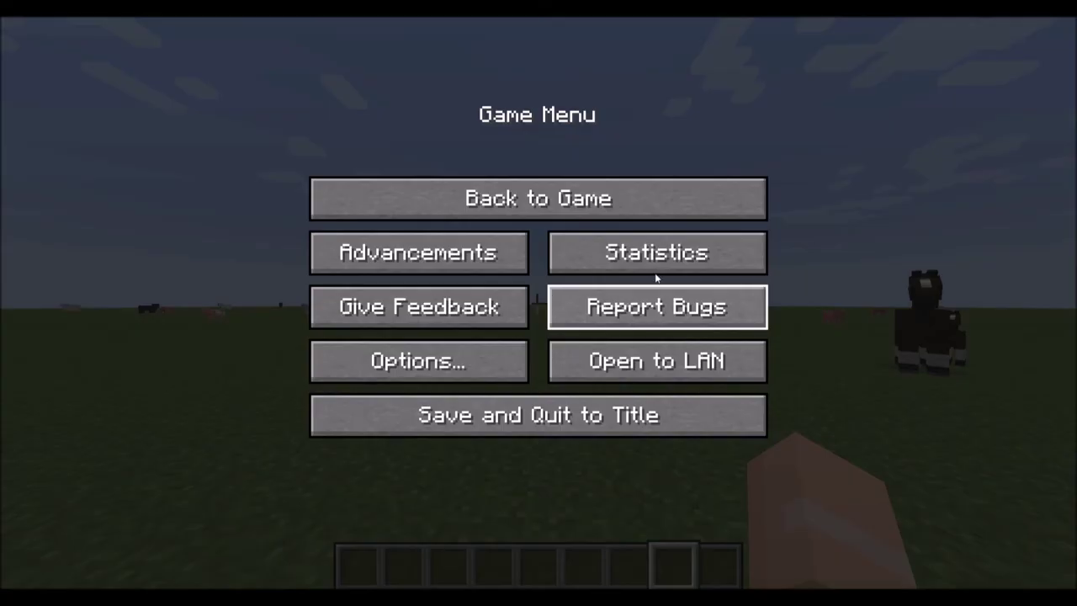
# Resume and walk the red-haired character past the horses and pig in rear and front views.
pyautogui.press('Escape')
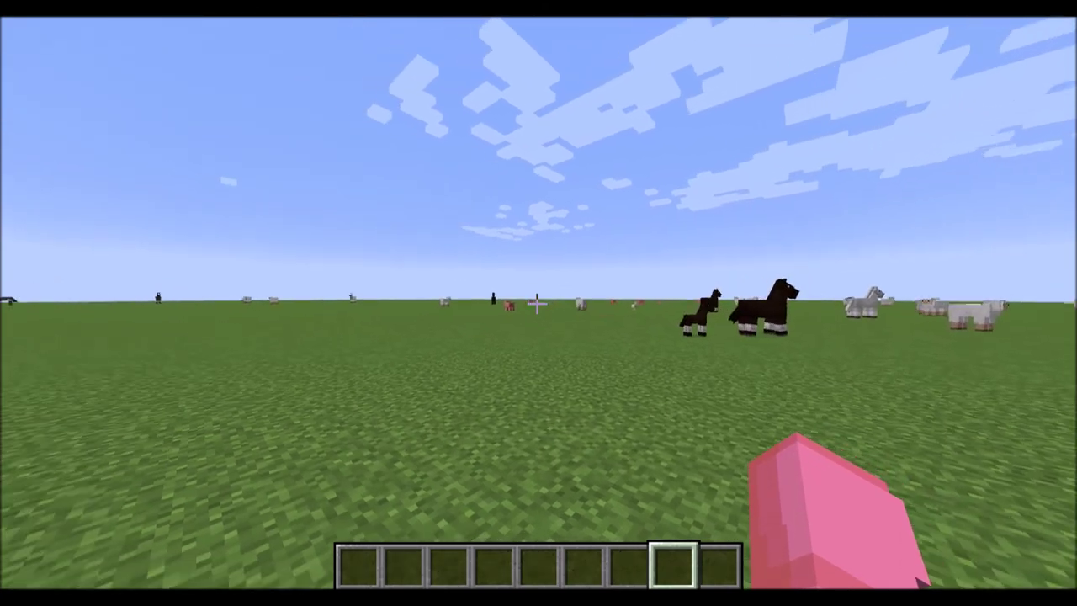
pyautogui.press('F5')
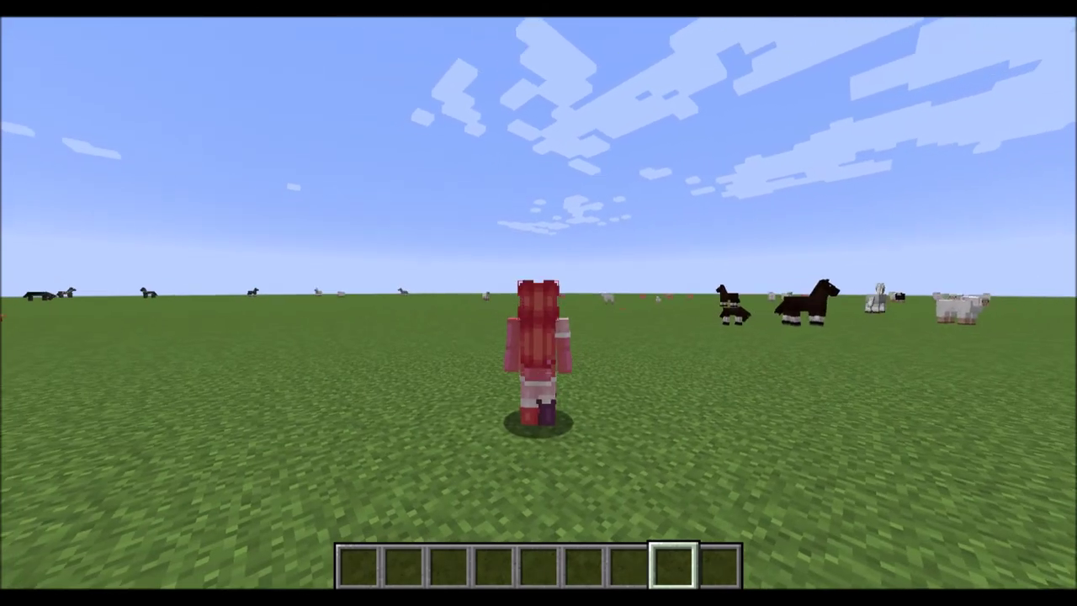
pyautogui.press('w')
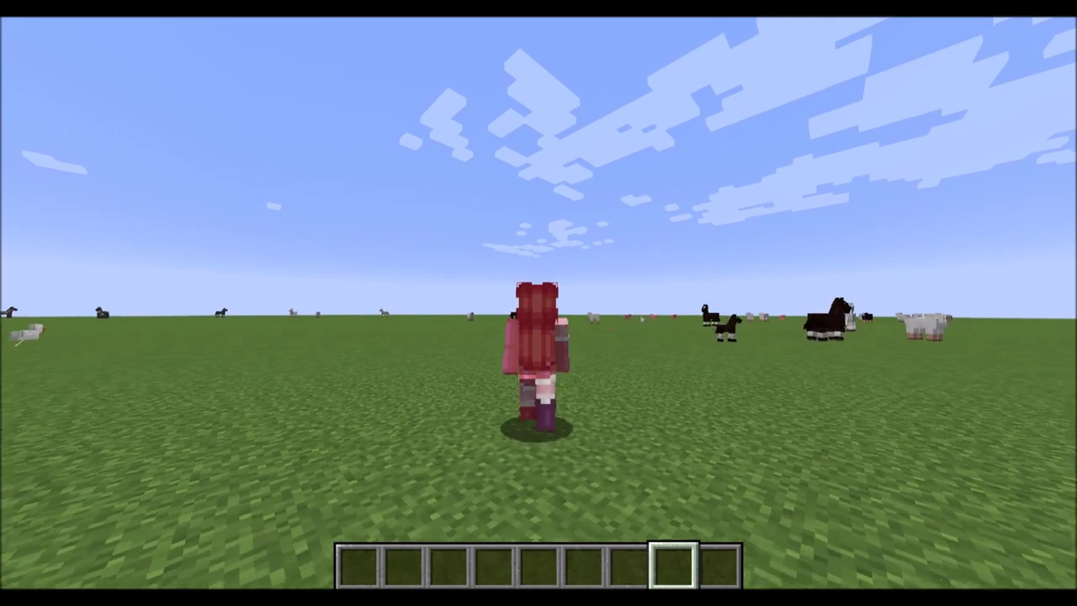
pyautogui.press('w')
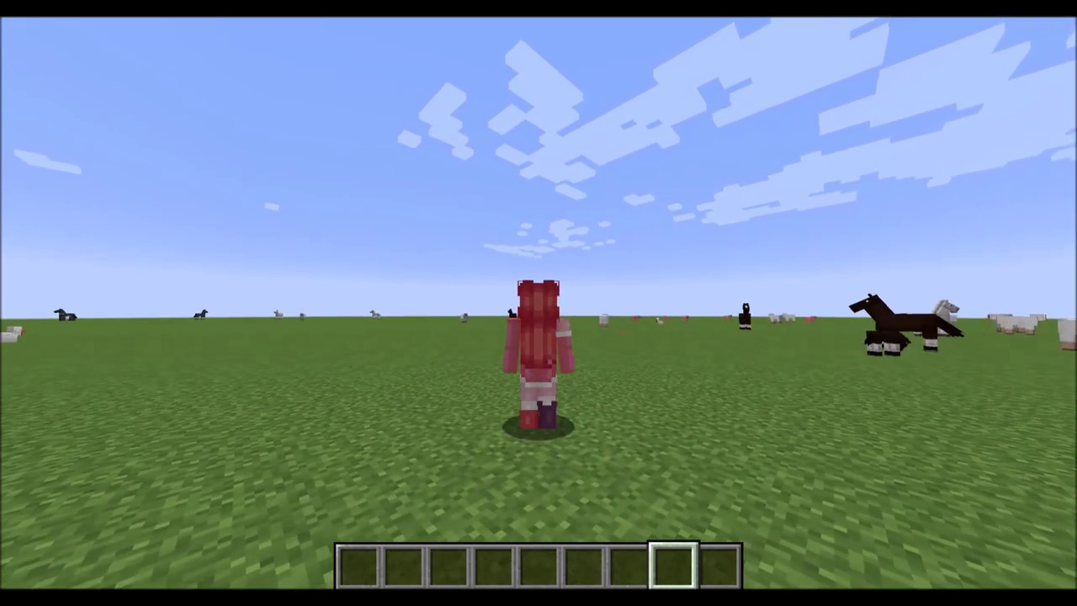
pyautogui.press('F5')
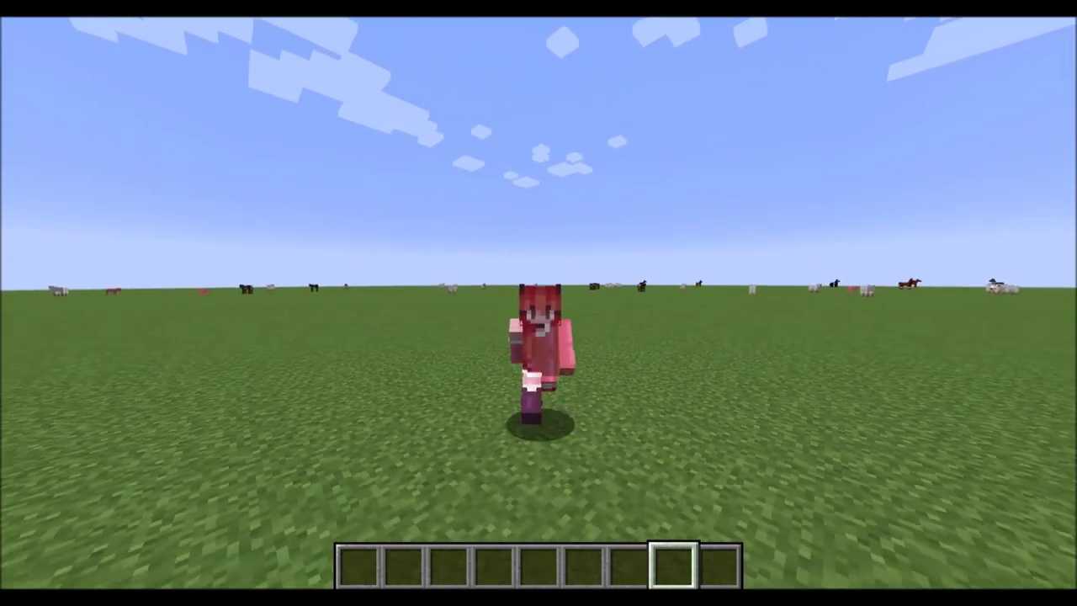
pyautogui.press('w')
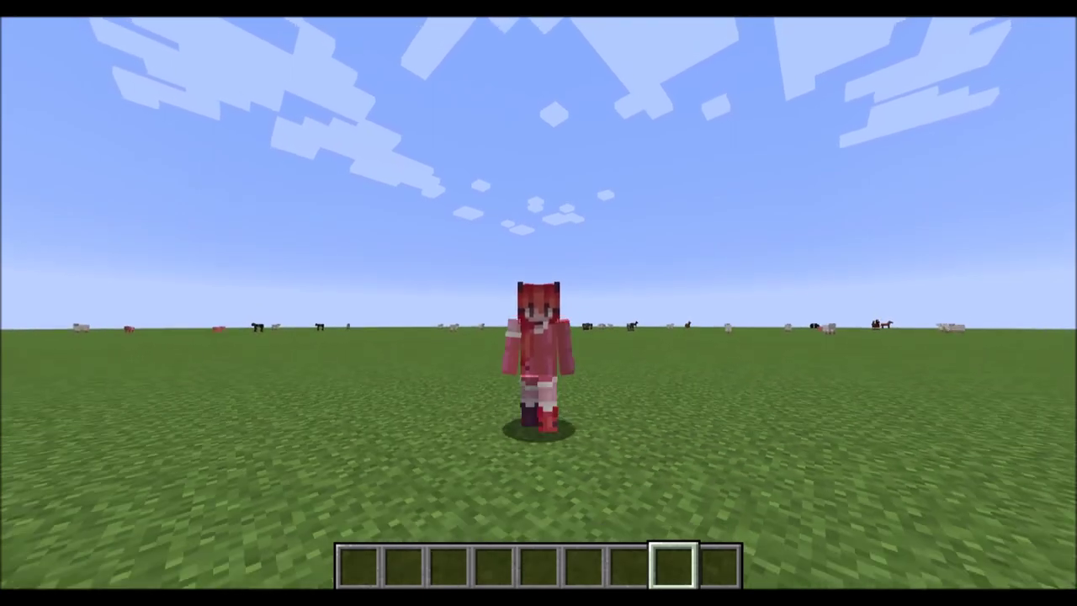
pyautogui.press('w')
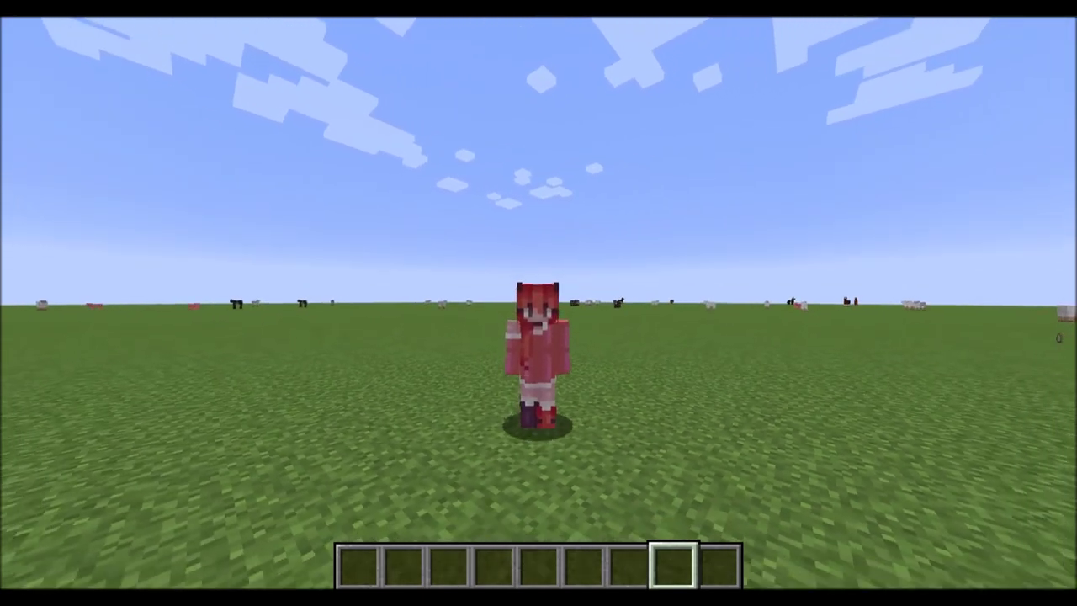
pyautogui.press('w')
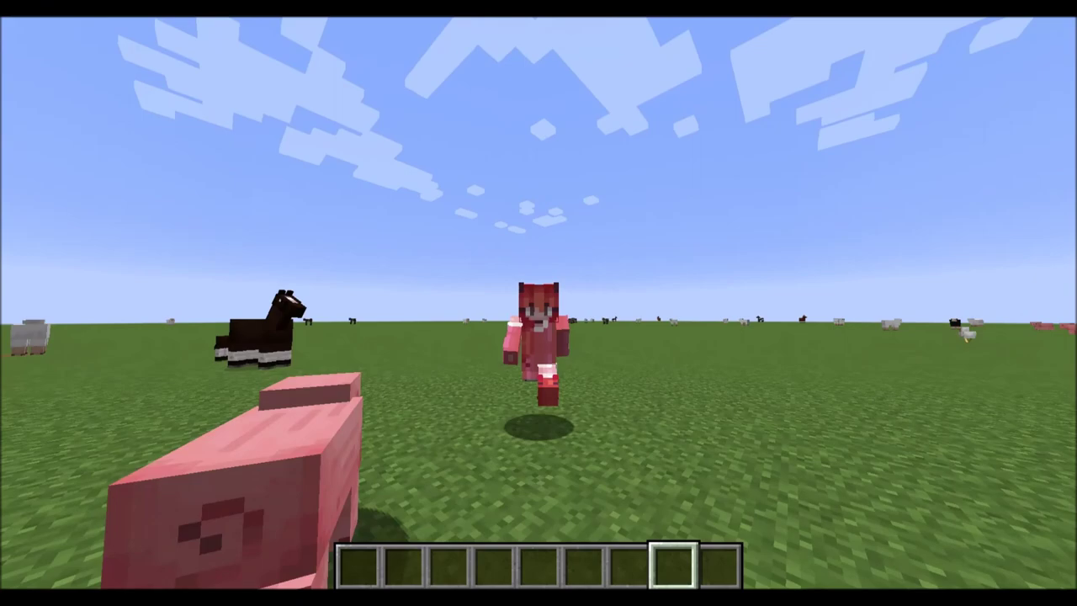
# Cycle the camera to the rear and front views, then pause and return to the game.
pyautogui.press('F5')
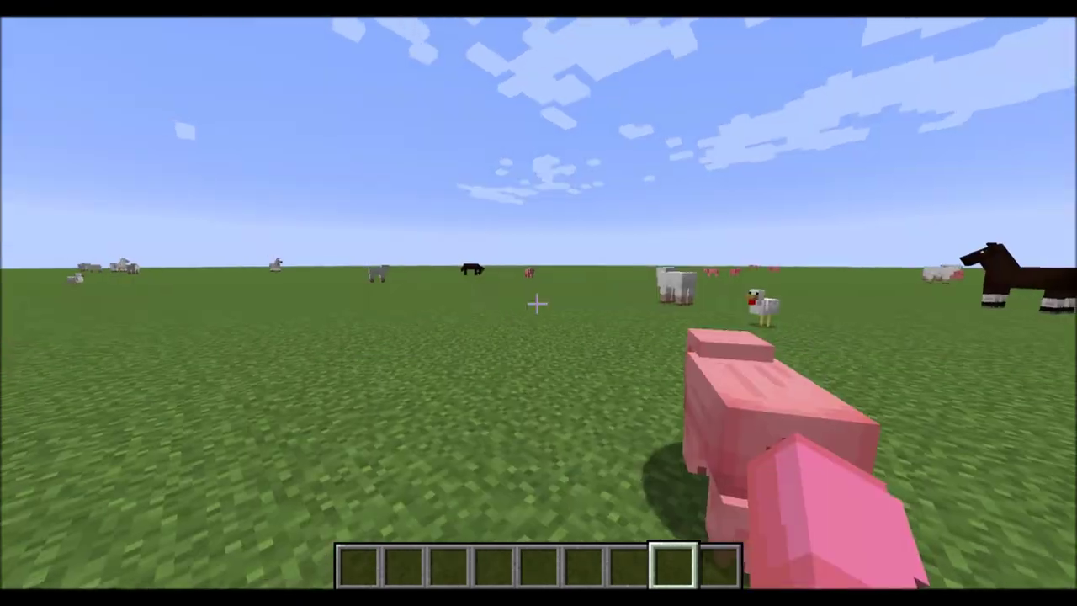
pyautogui.press('F5')
pyautogui.moveTo(539, 302)
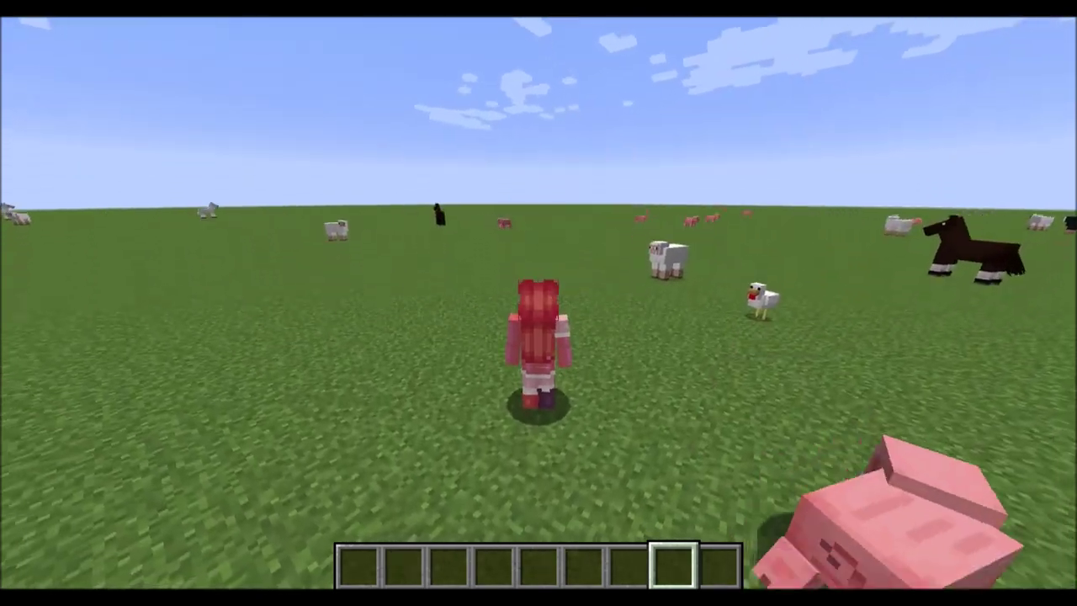
pyautogui.press('F5')
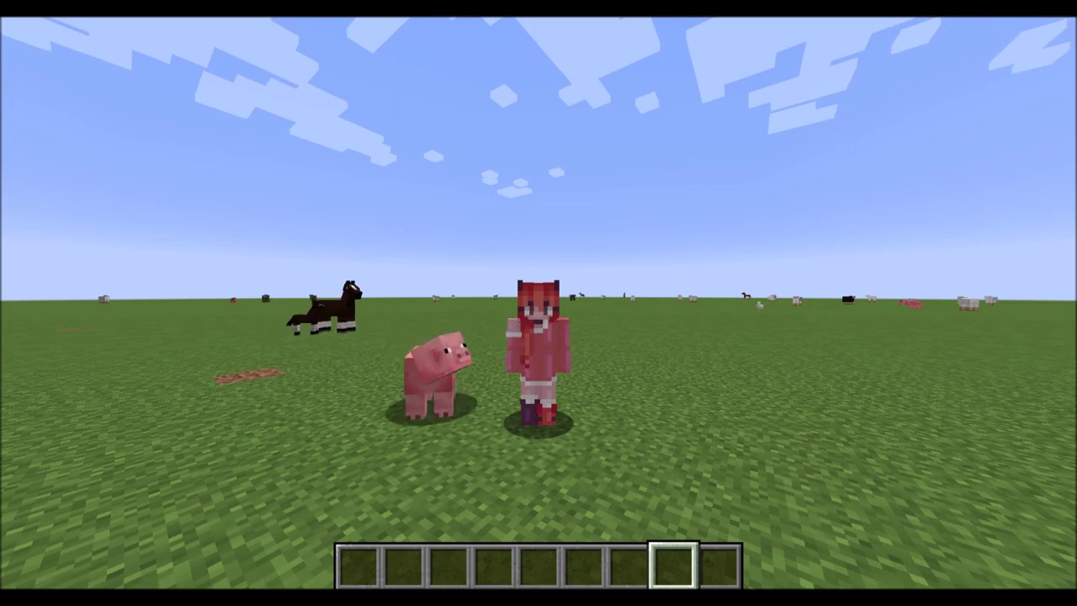
pyautogui.press('Escape')
pyautogui.click(576, 211)
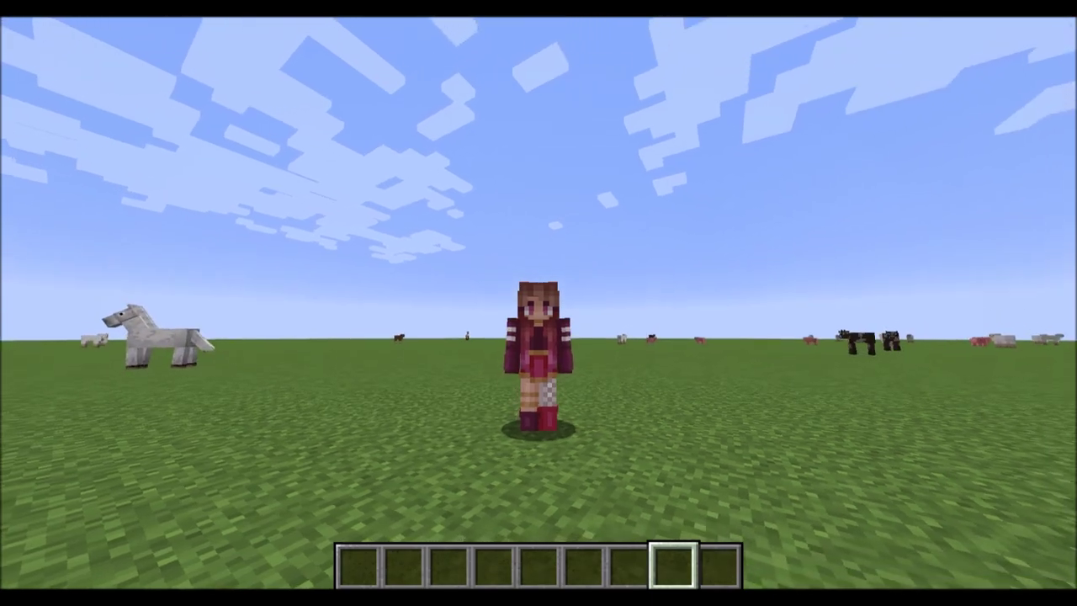
# Walk and jump the maroon-outfit character past the sheep, cycling rear, front and first-person views.
pyautogui.press('w')
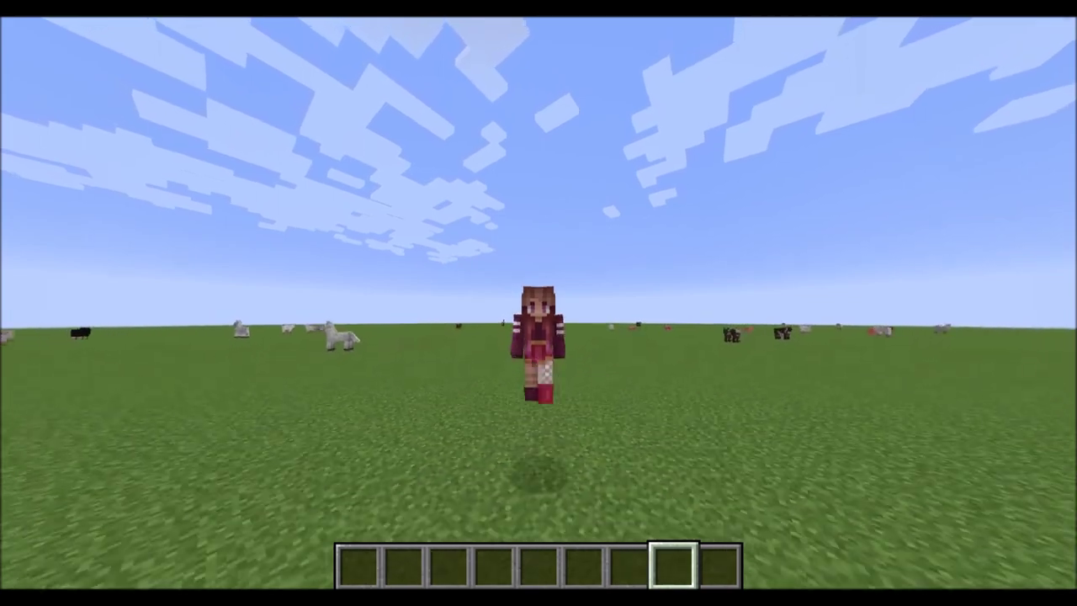
pyautogui.press('w')
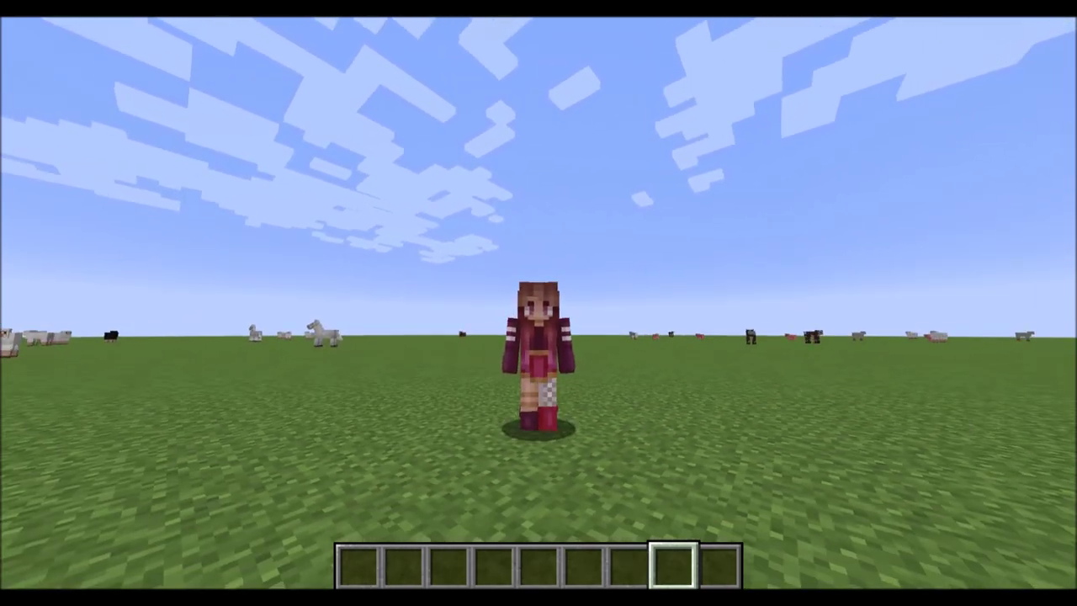
pyautogui.press('F5')
pyautogui.press('F5')
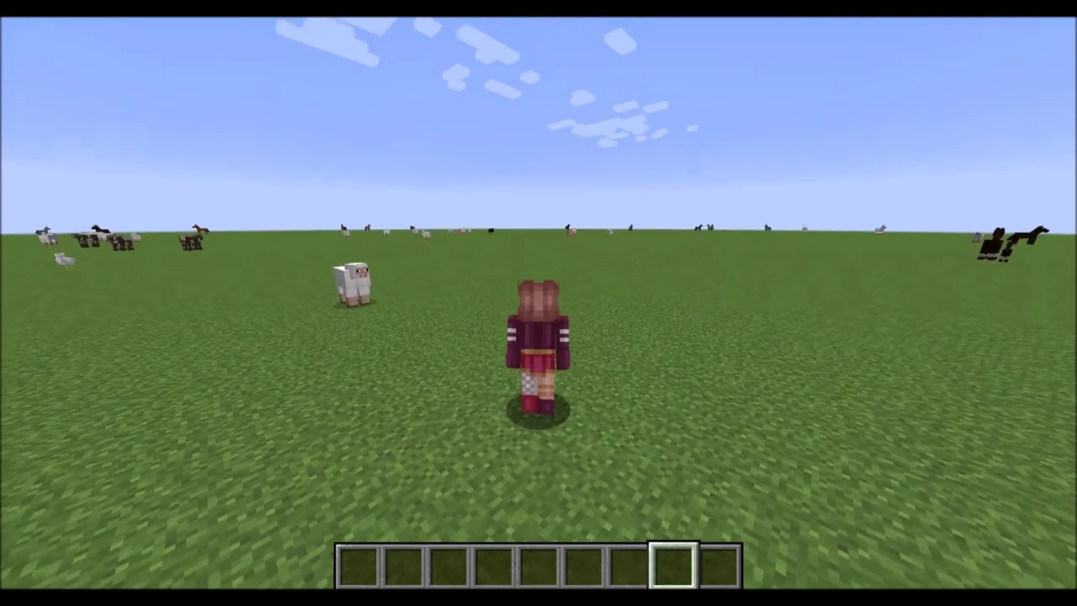
pyautogui.press('w')
pyautogui.press('space')
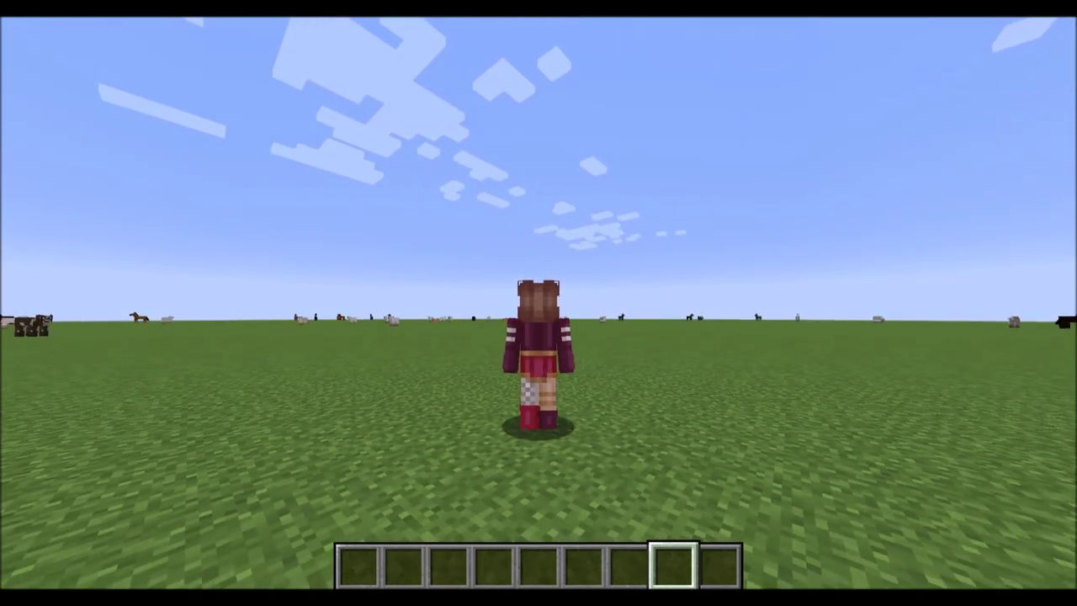
pyautogui.press('F5')
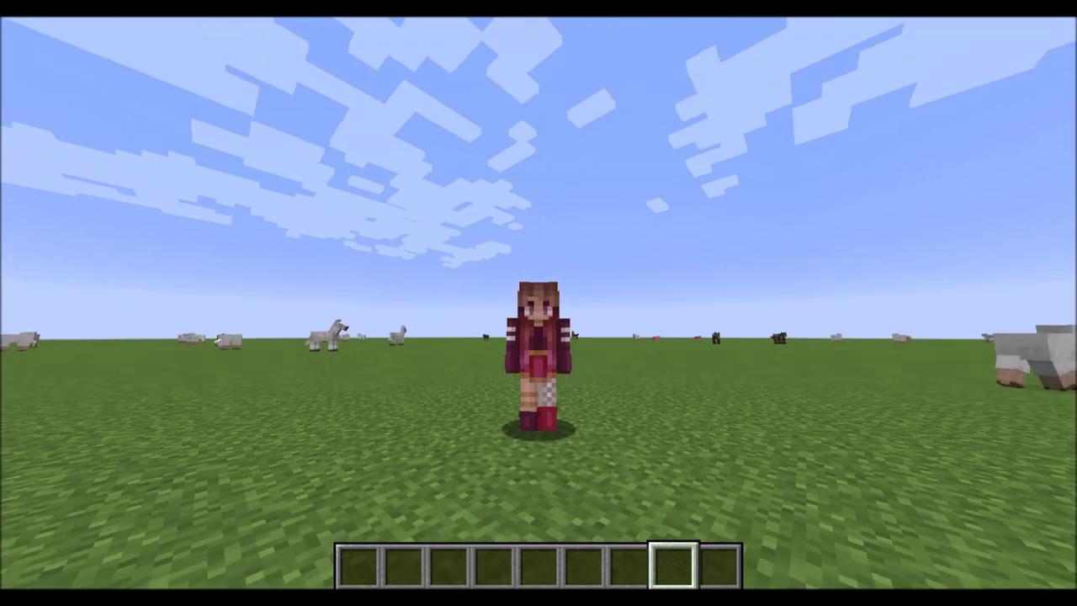
pyautogui.press('F5')
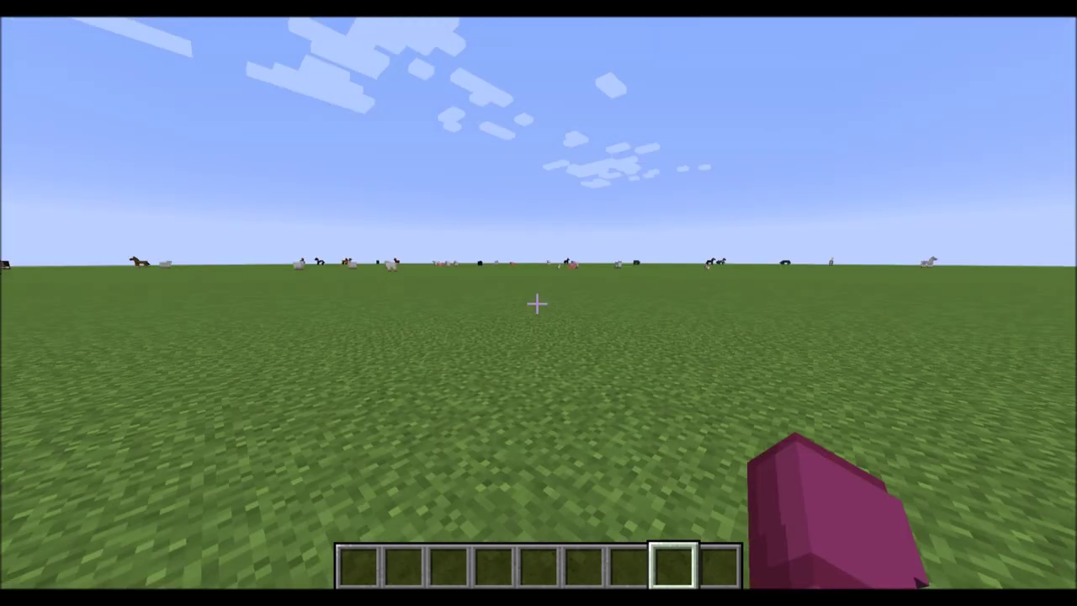